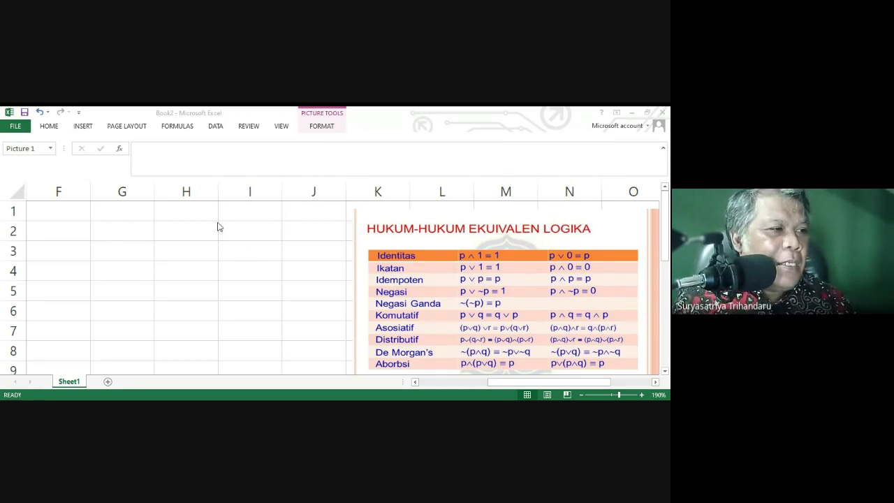
Enter the truth-table headers P in cell F1 and Q in cell G1
key("alt+Tab")
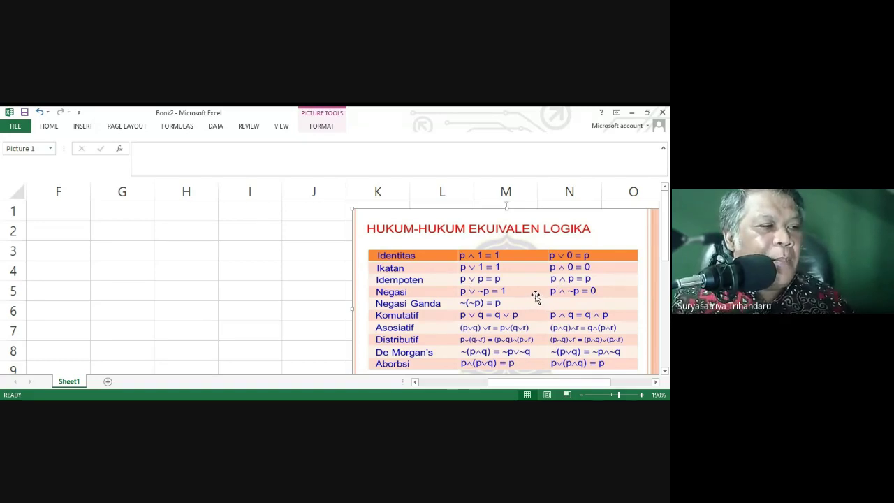
left_click(148, 284)
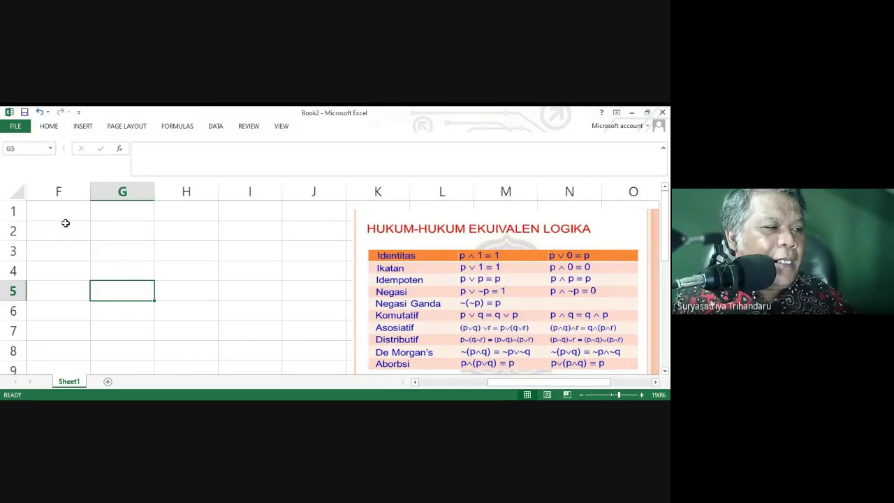
left_click(73, 219)
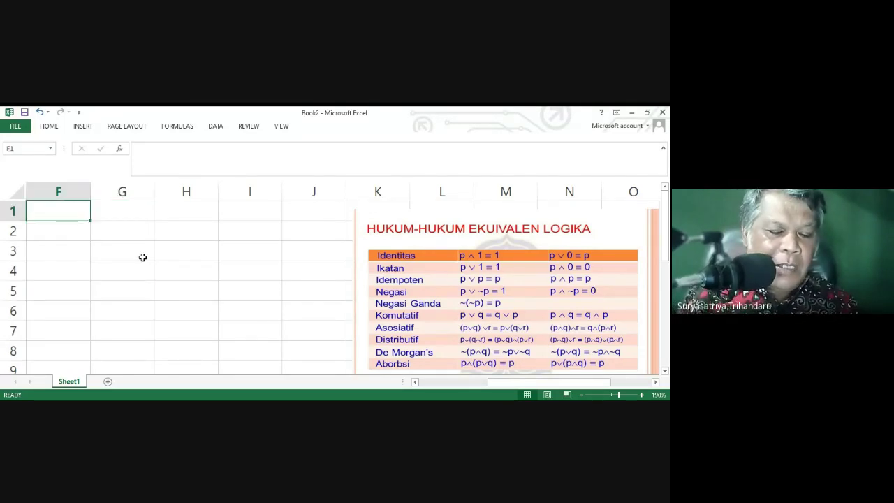
type("P")
key("Tab")
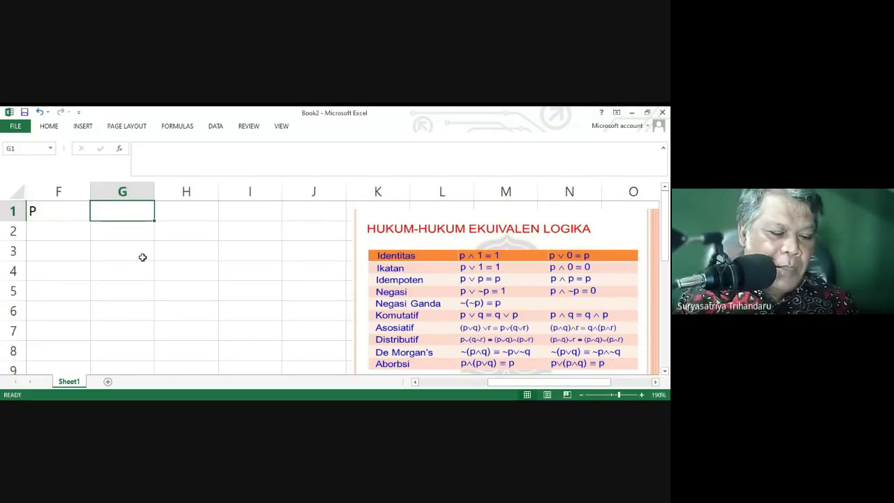
type("Q")
key("Return")
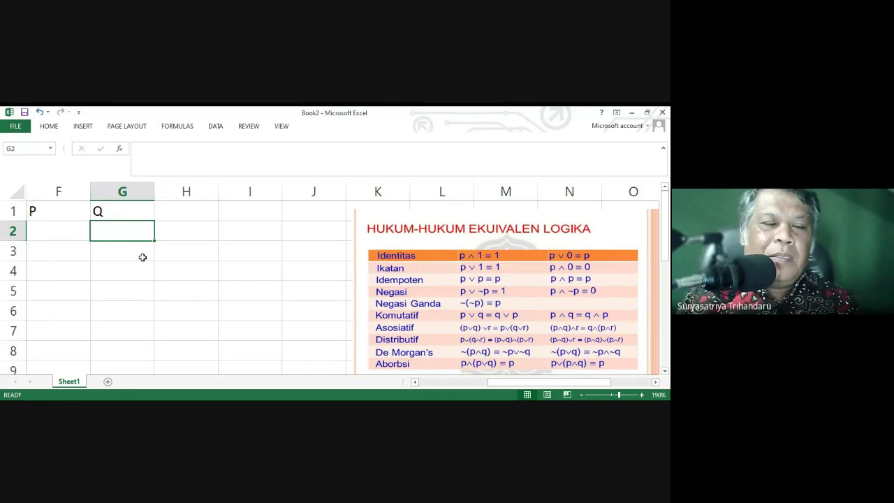
Fill the P column in F2 to F5 with the truth values 1, 1, 0, 0
key("Left")
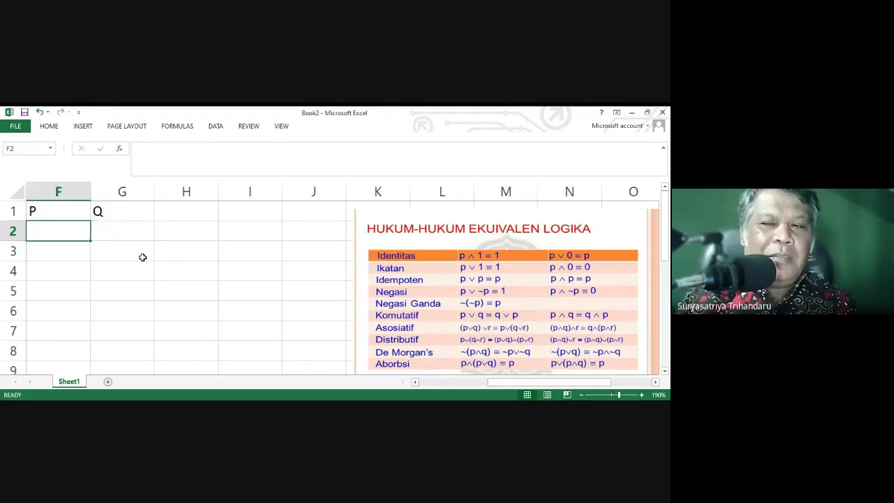
type("1")
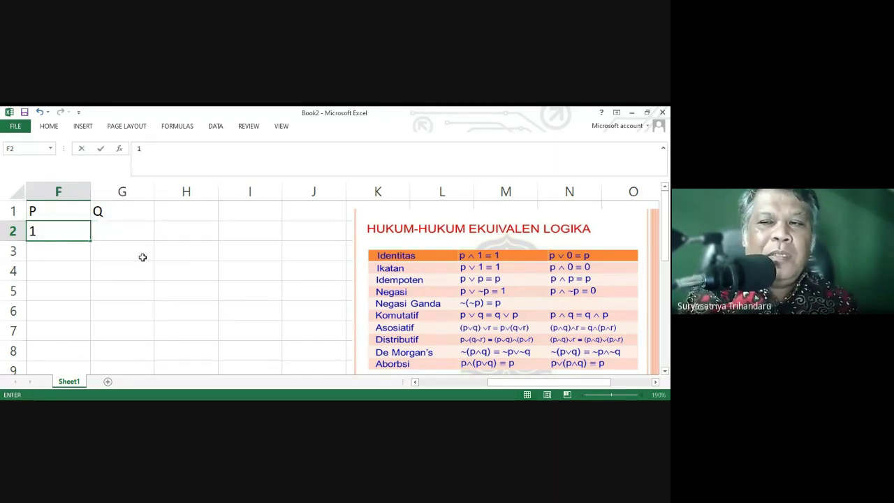
key("ctrl+Return")
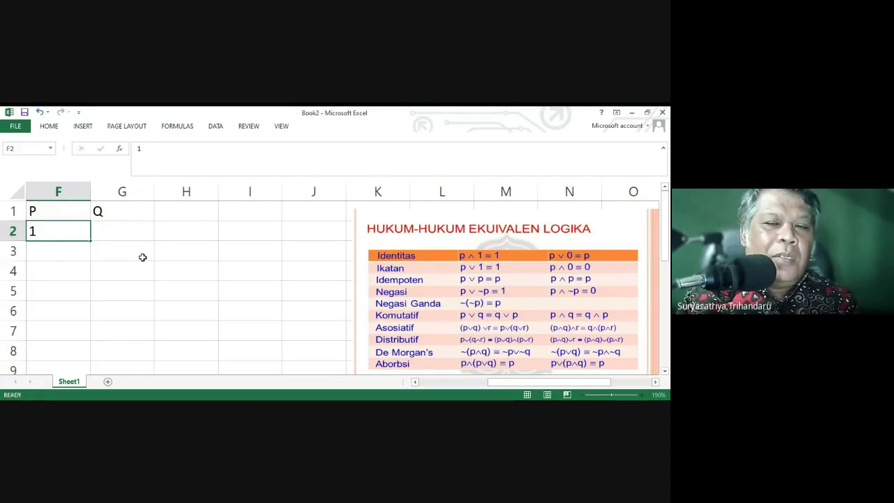
key("Return")
type("1")
key("Return")
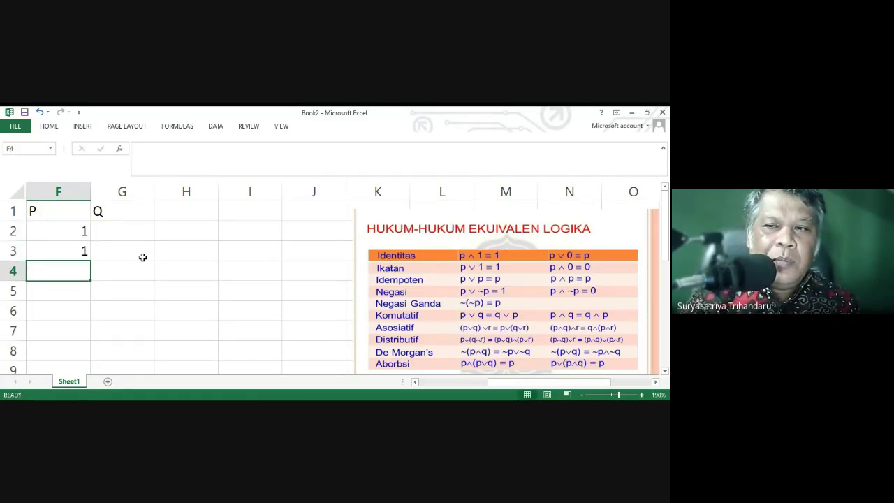
type("0")
key("Return")
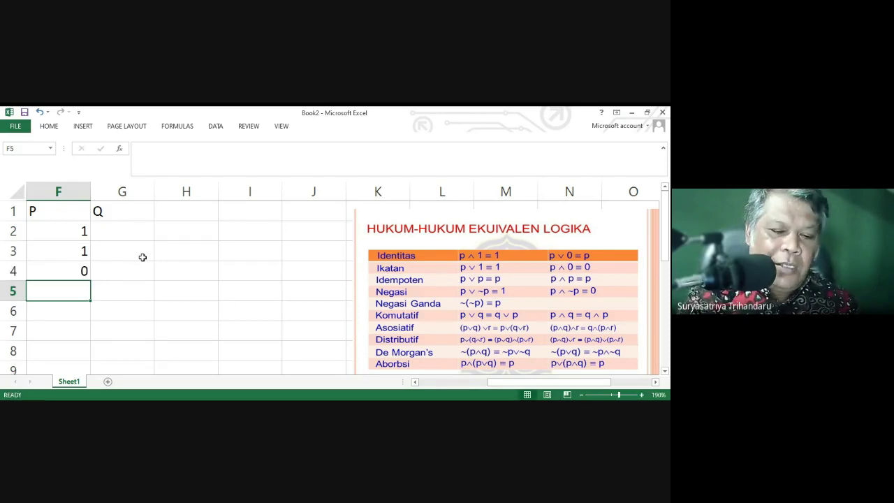
type("0")
key("Return")
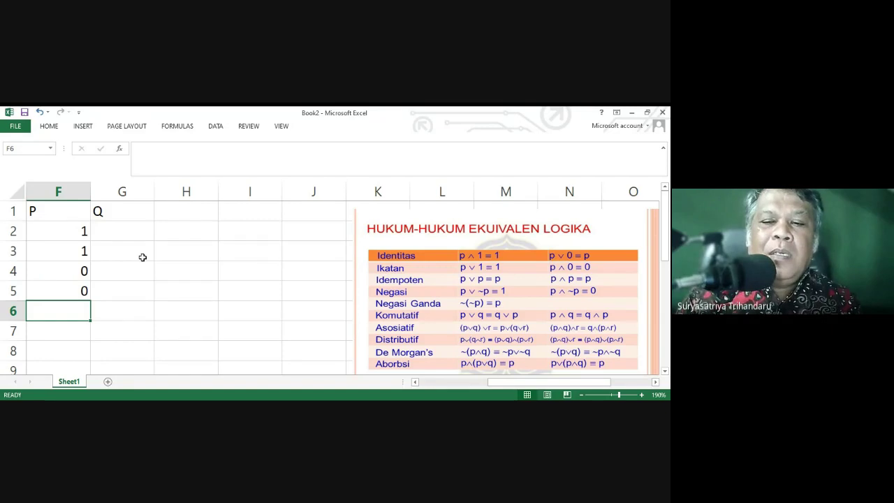
key("Up")
key("Up")
key("Up")
key("Up")
key("Up")
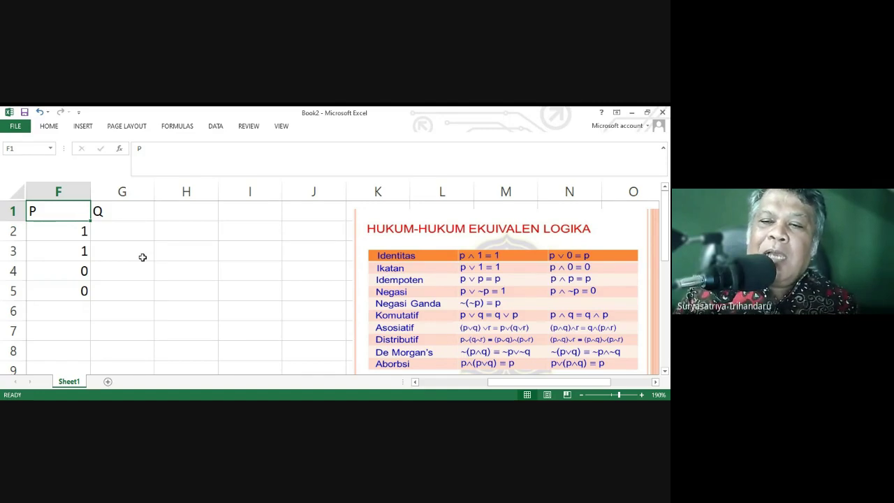
key("Down")
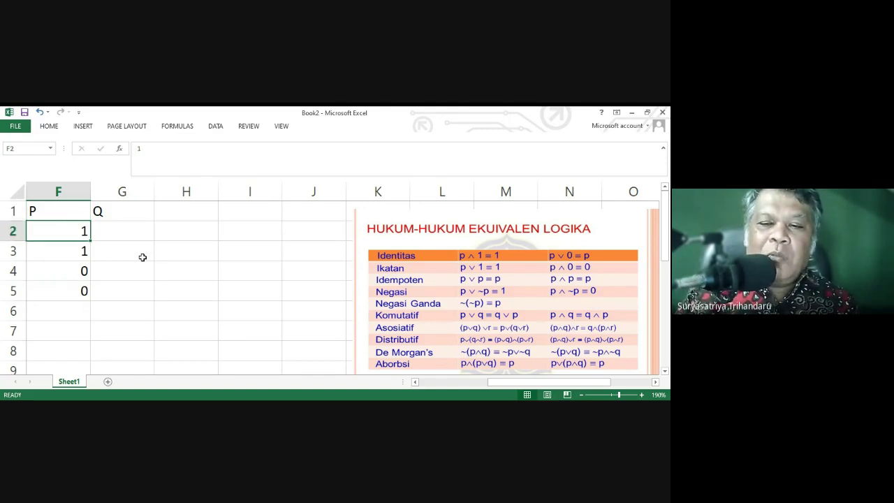
key("Down")
key("Down")
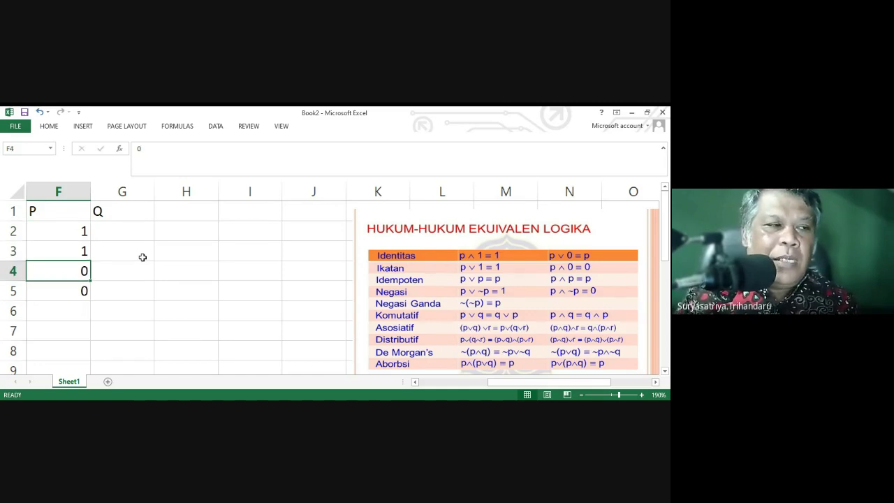
key("Down")
Fill the Q column in G2 to G5 with the truth values 1, 0, 1, 0
key("Up")
key("Up")
key("Up")
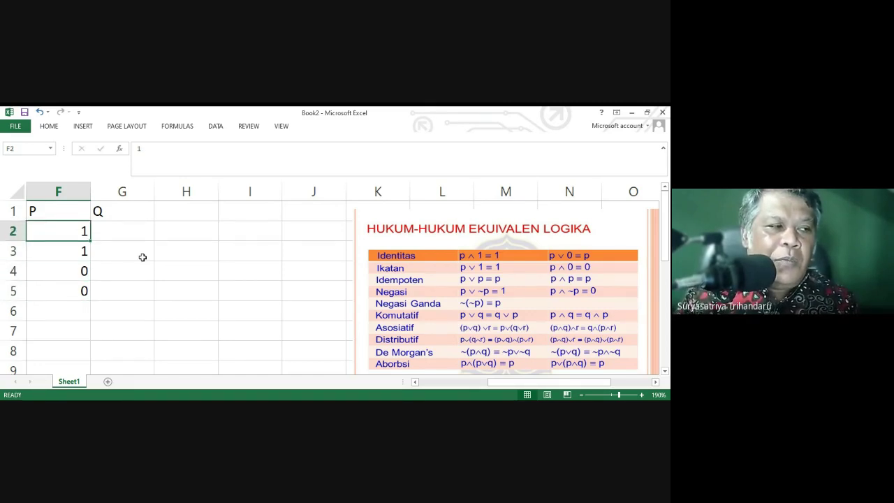
key("Right")
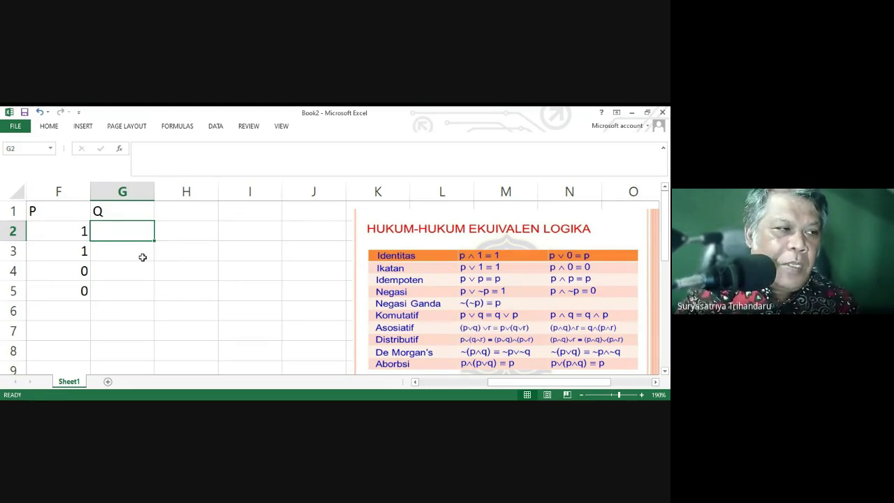
type("1")
key("Return")
type("0")
key("Return")
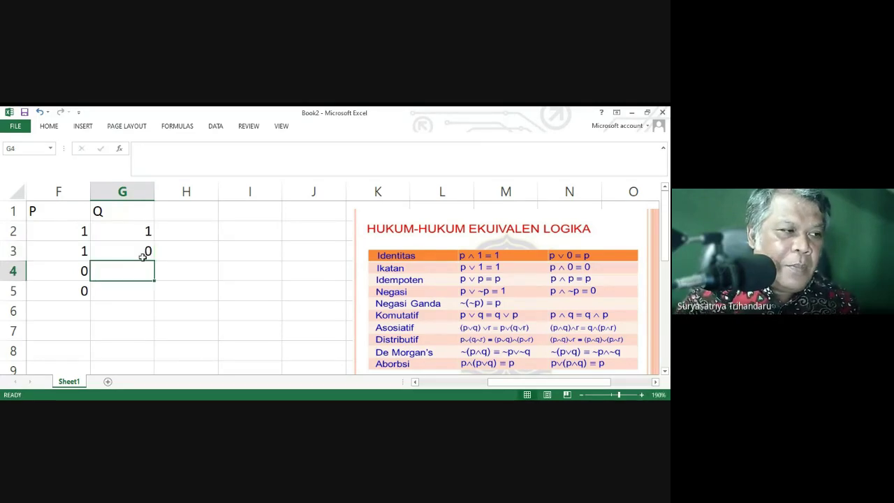
type("1")
key("Return")
type("0")
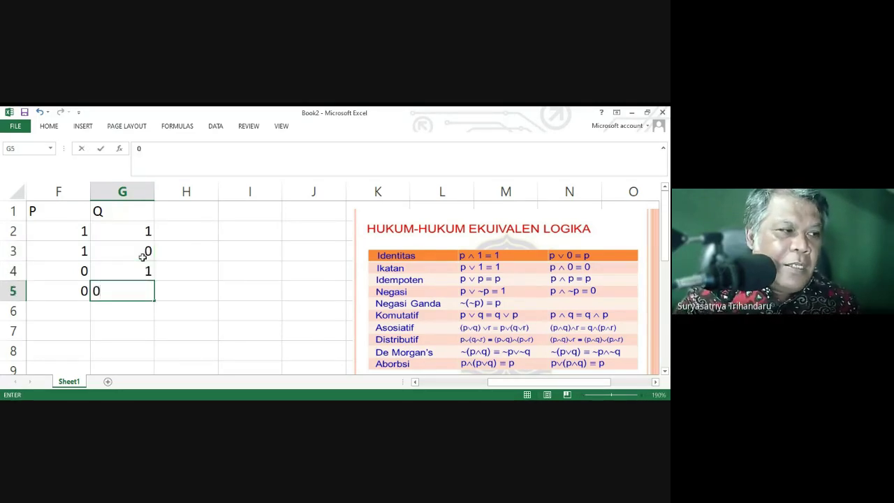
key("Return")
Enter the header P^Q for the conjunction column in cell H1
key("Up")
key("Up")
key("Up")
key("Up")
key("Up")
key("Right")
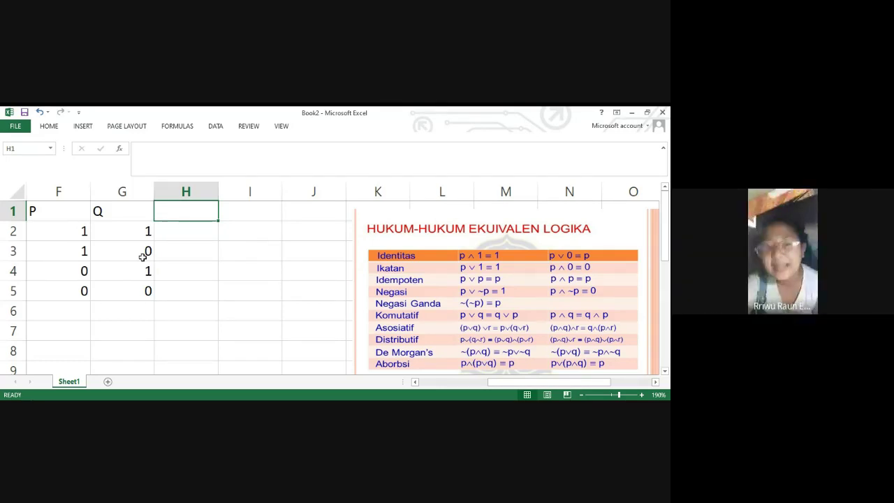
type("P")
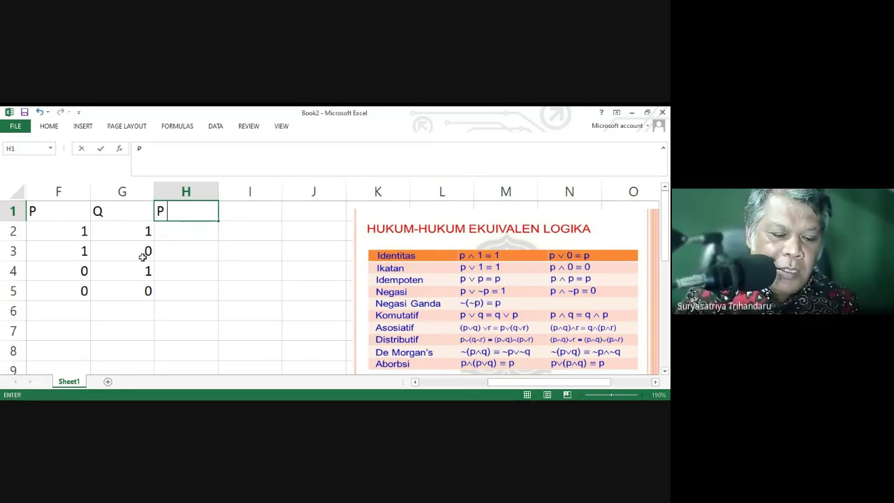
type(" ^")
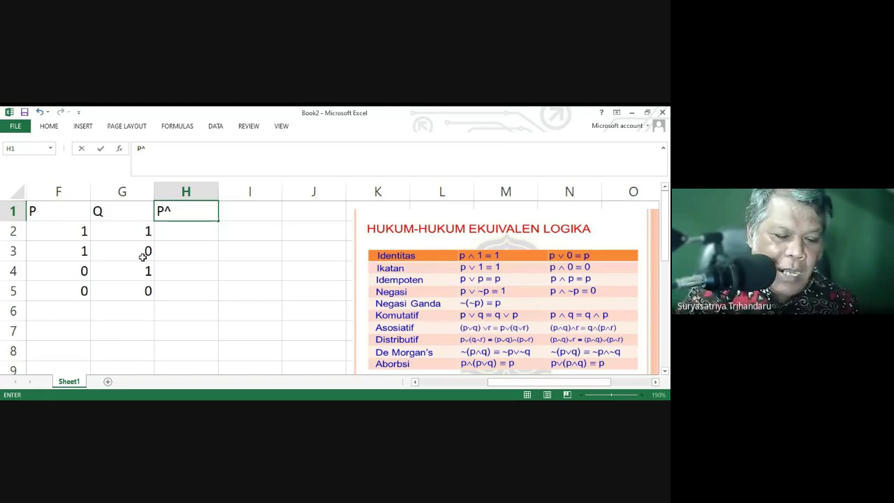
type("Q")
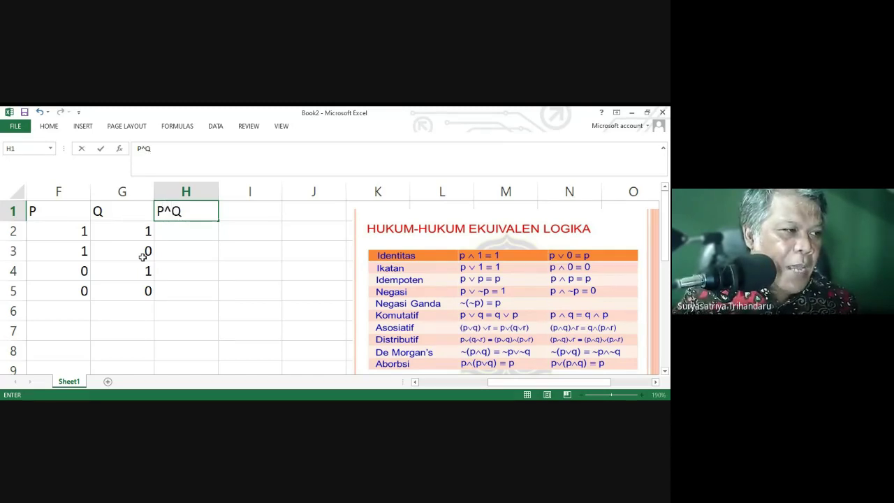
key("Left")
key("Right")
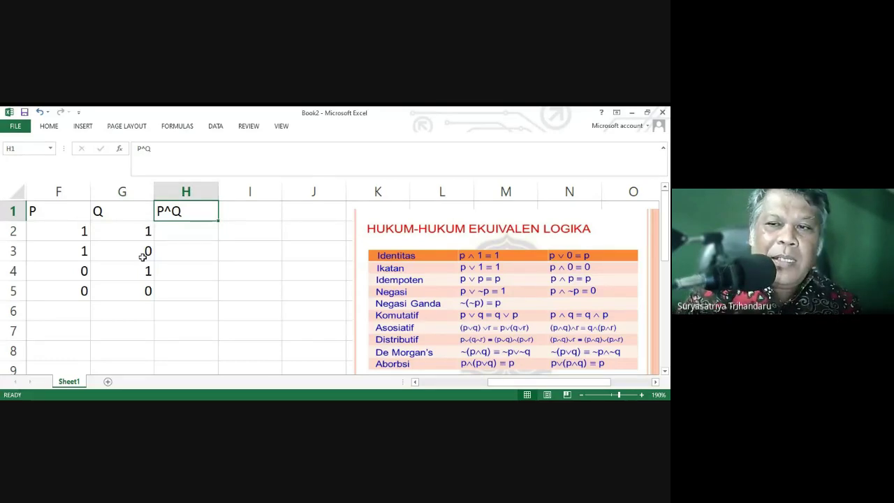
Set the conjunction column's header in cell H1 to P&Q
type("P")
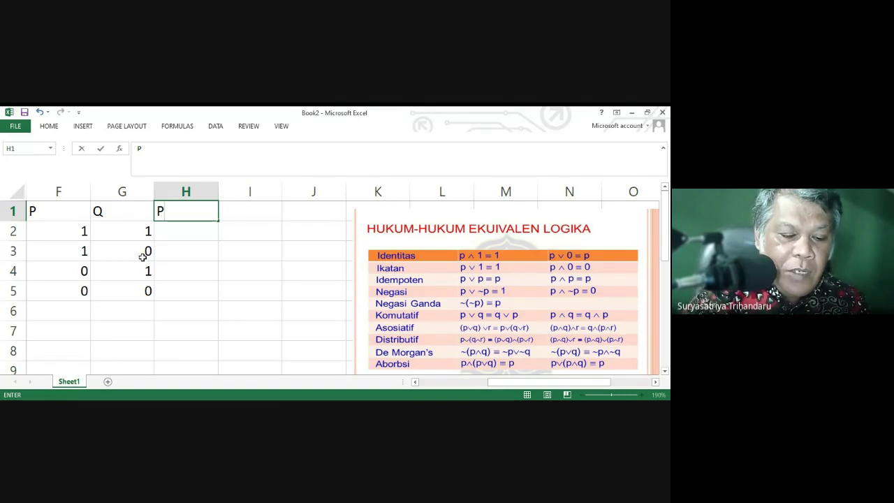
type("&")
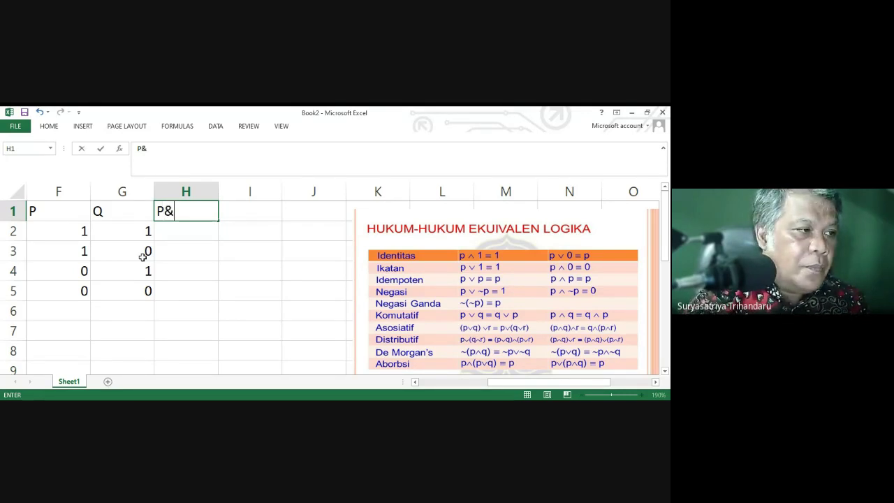
type("Q")
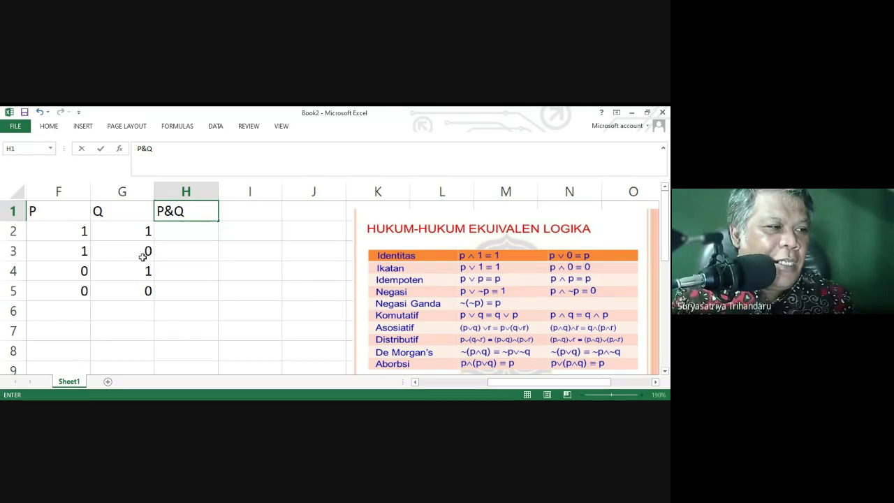
key("Return")
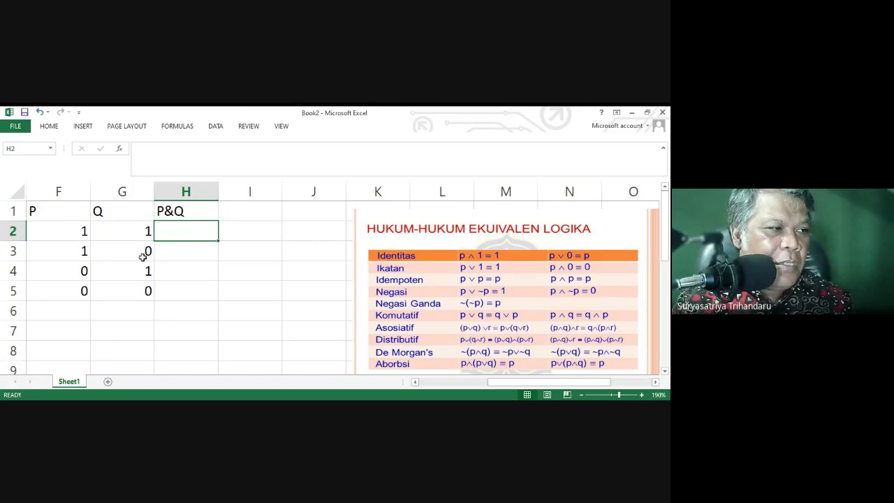
Compute the conjunction of P and Q in cell H2 with the formula =AND(F2,G2)
type("=")
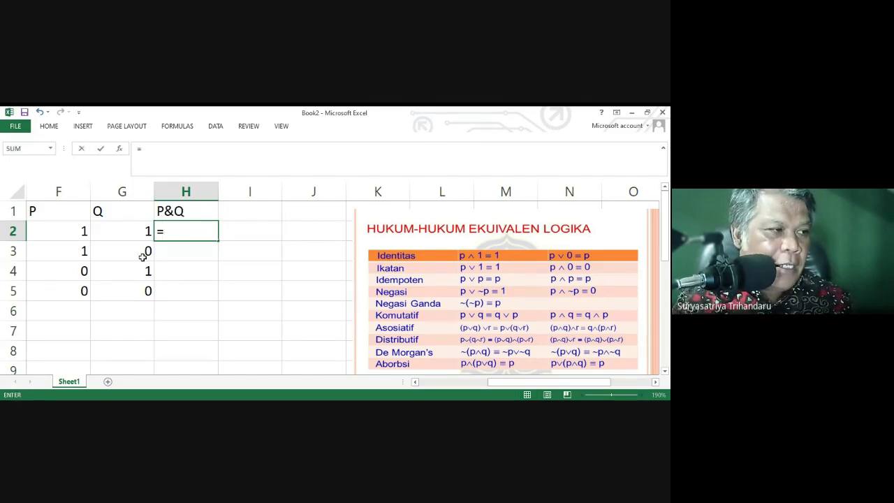
type("a")
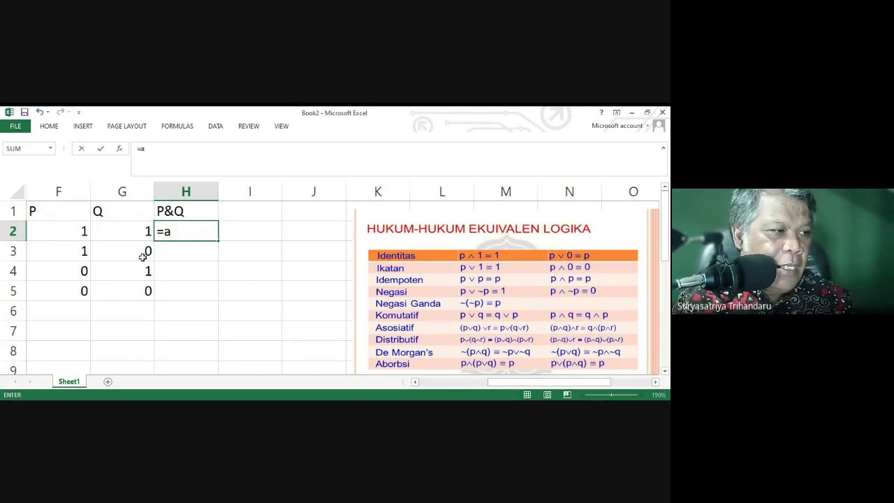
type("nd")
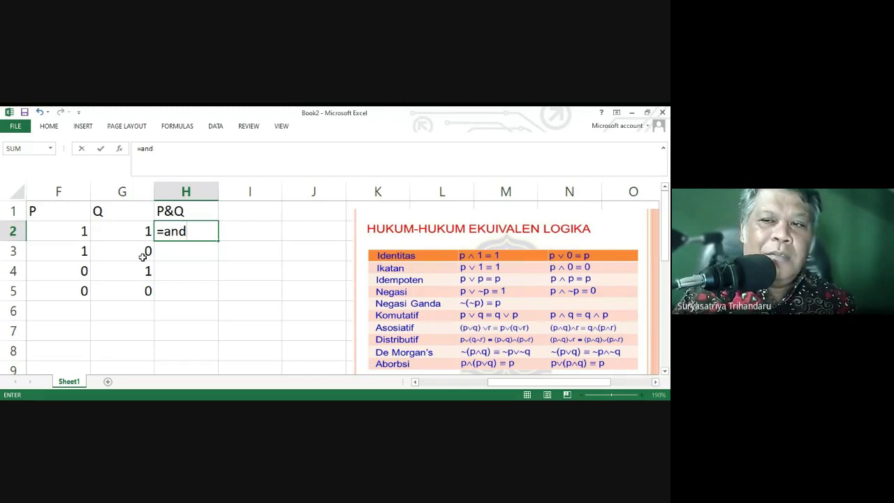
type("(")
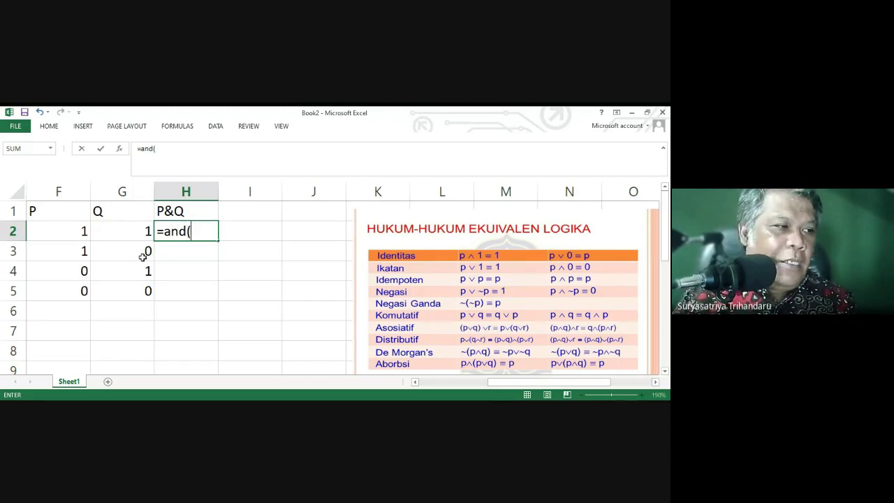
left_click(60, 234)
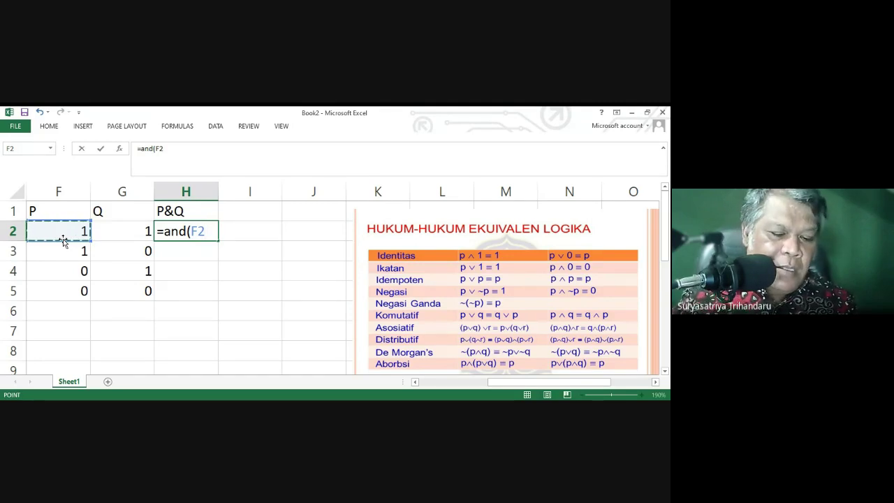
type(",")
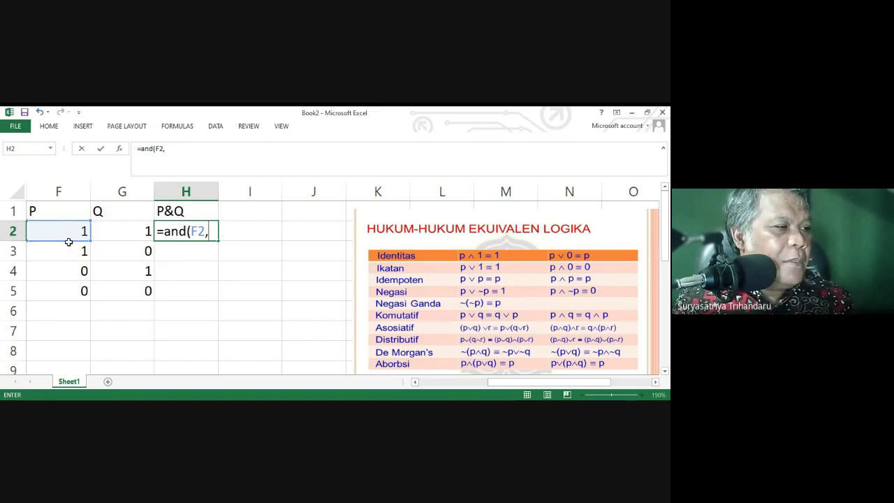
left_click(120, 232)
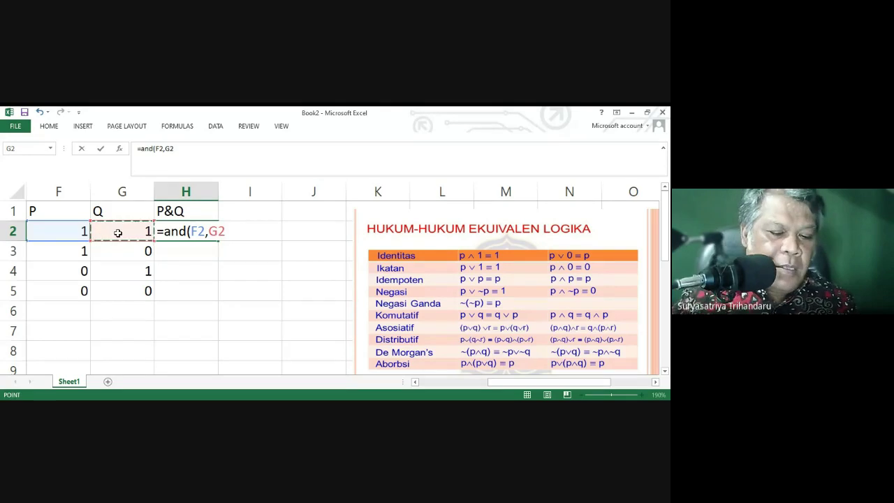
type(")")
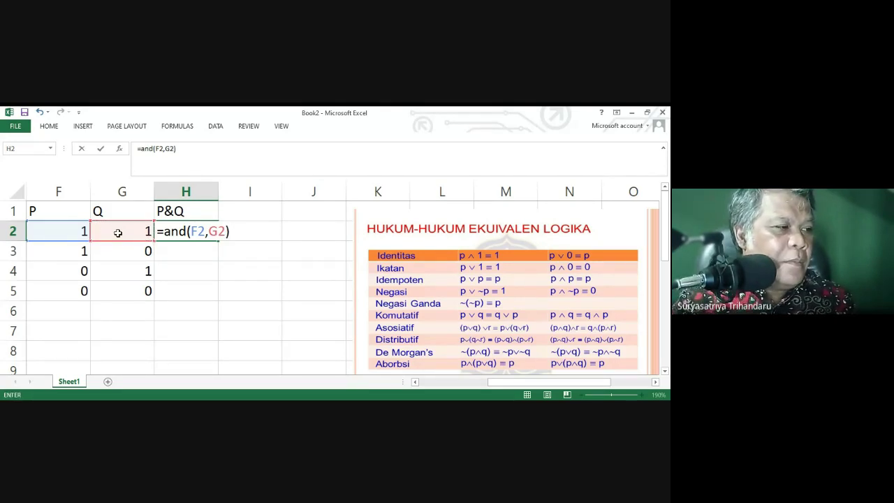
key("Return")
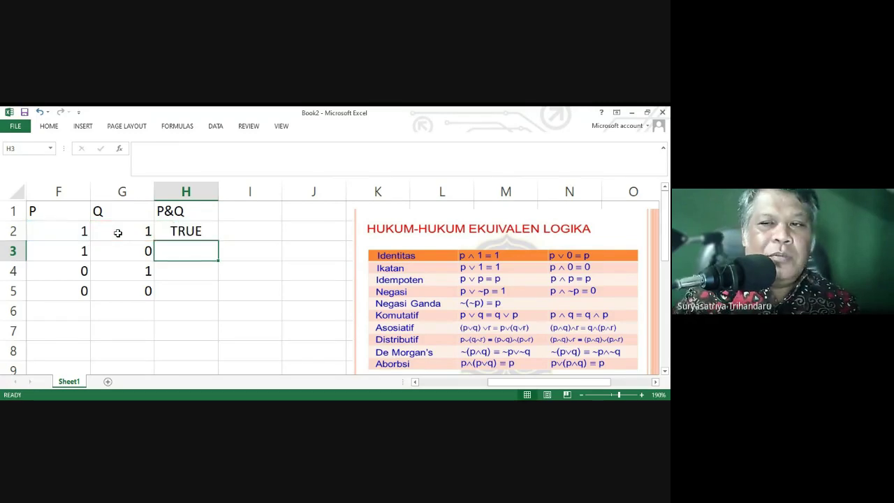
Copy the AND formula from H2 down through H5 to complete the P&Q column
left_click(209, 232)
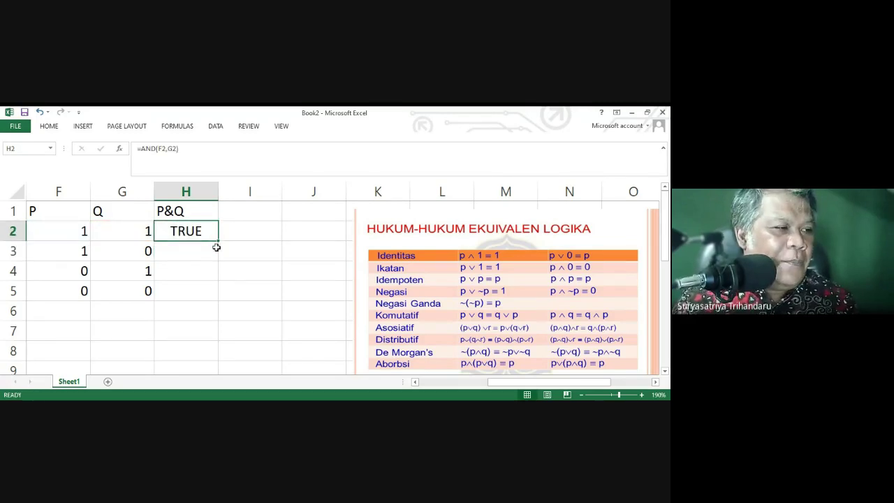
left_click_drag(219, 243, 219, 295)
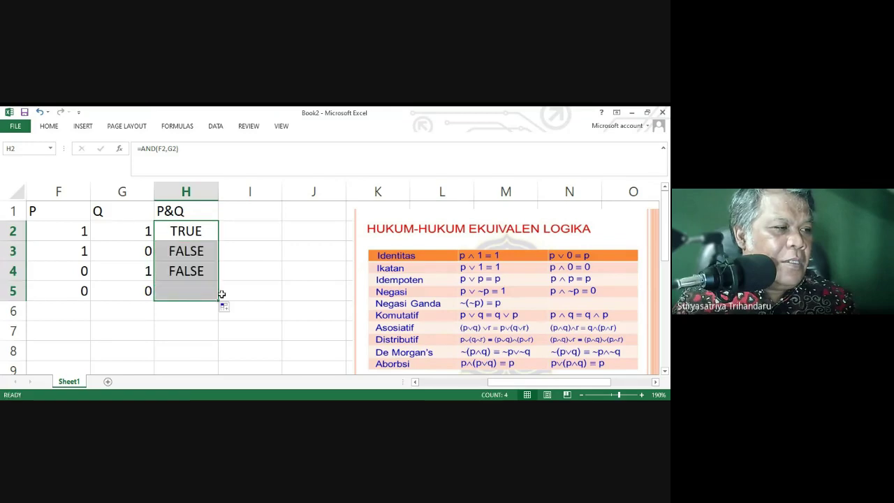
left_click(266, 264)
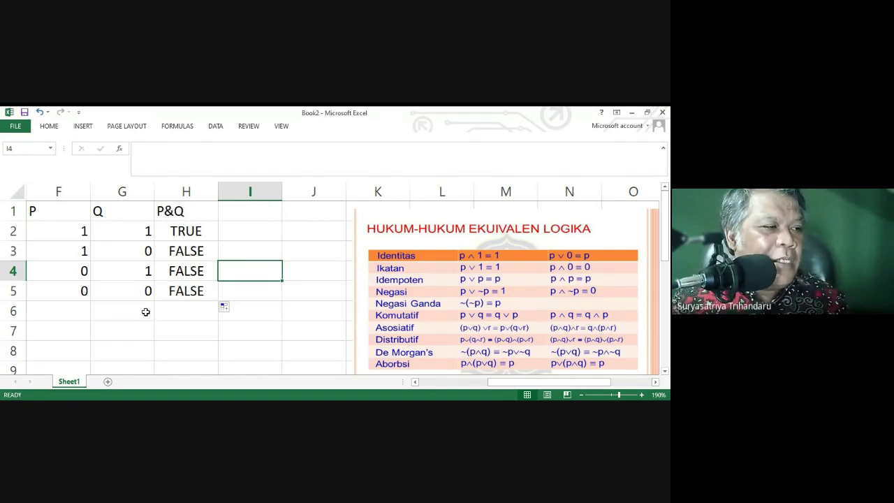
Enter the header PVQ for the disjunction column in cell I1
left_click(247, 217)
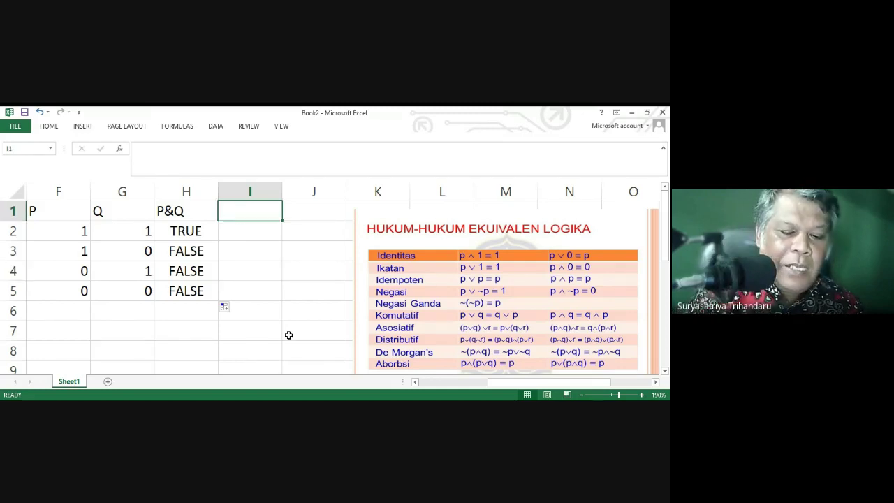
type("P")
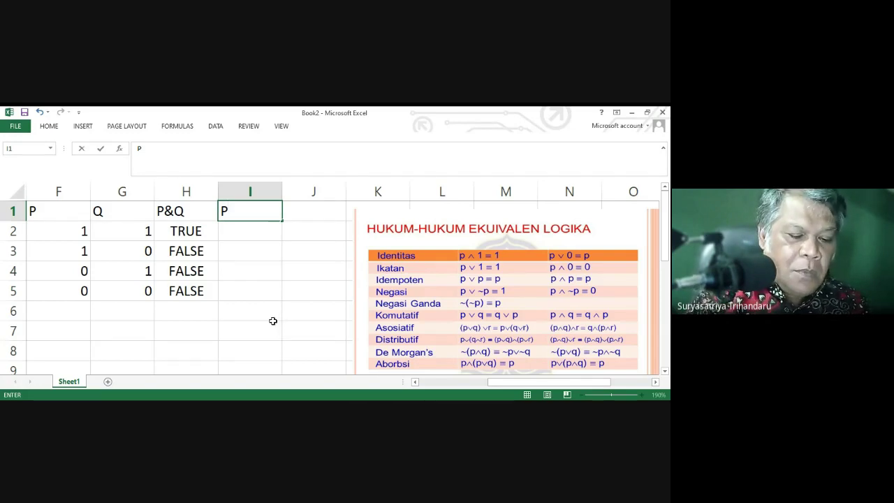
type("v")
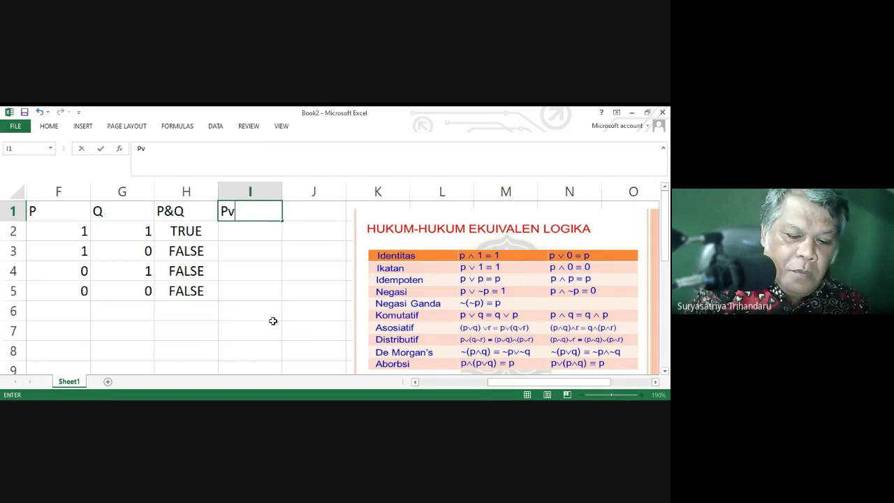
key("BackSpace")
type("V")
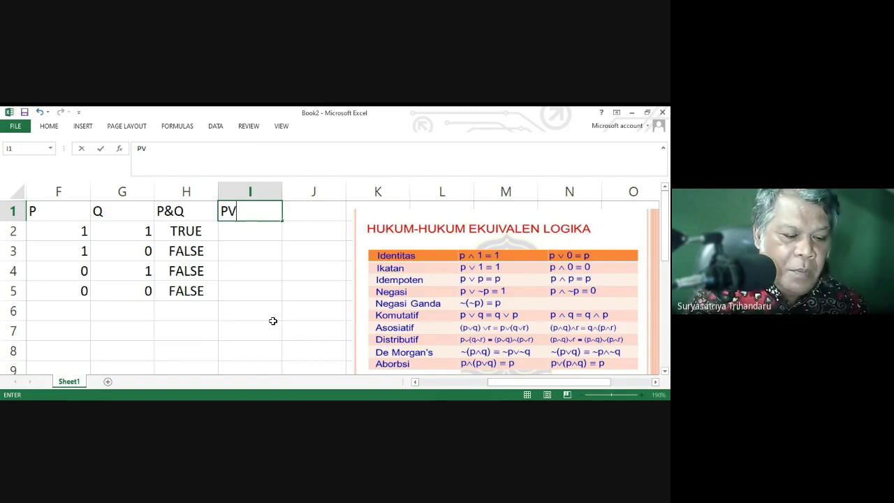
type("Q")
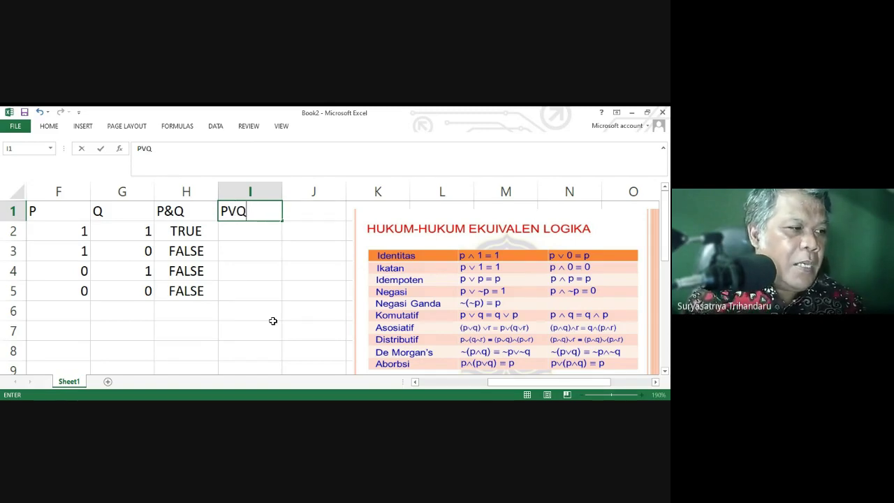
key("Return")
Enter the formula =OR(F2,G2) in cell I2 and copy it down through I5
type("=")
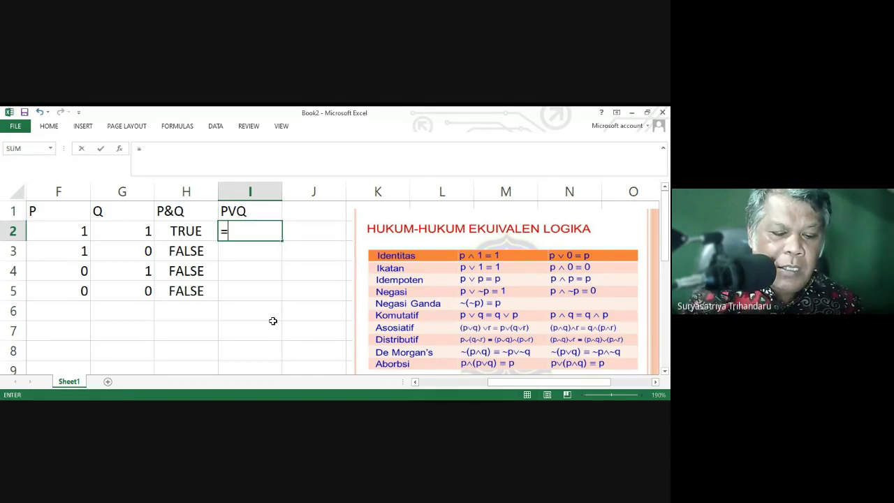
type("o")
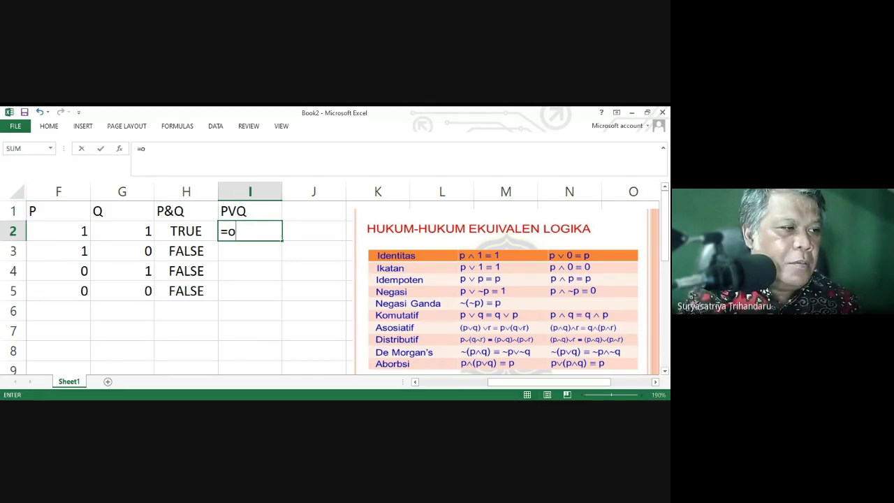
type("r")
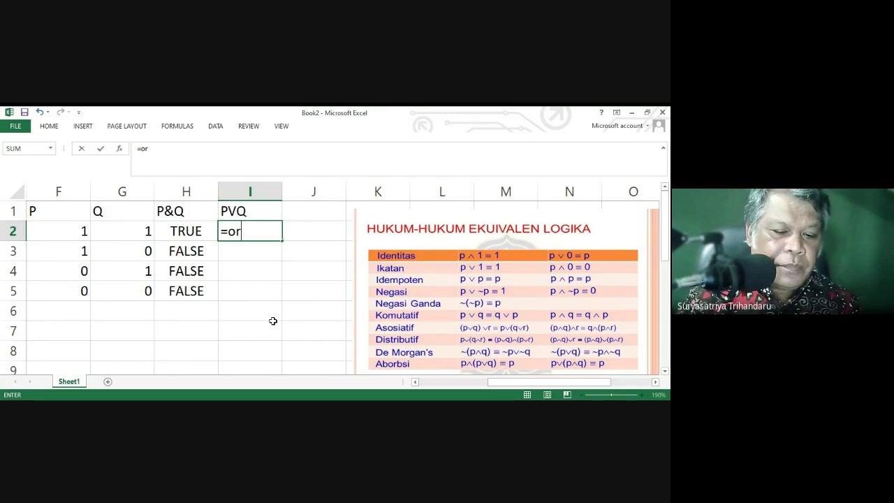
type("(")
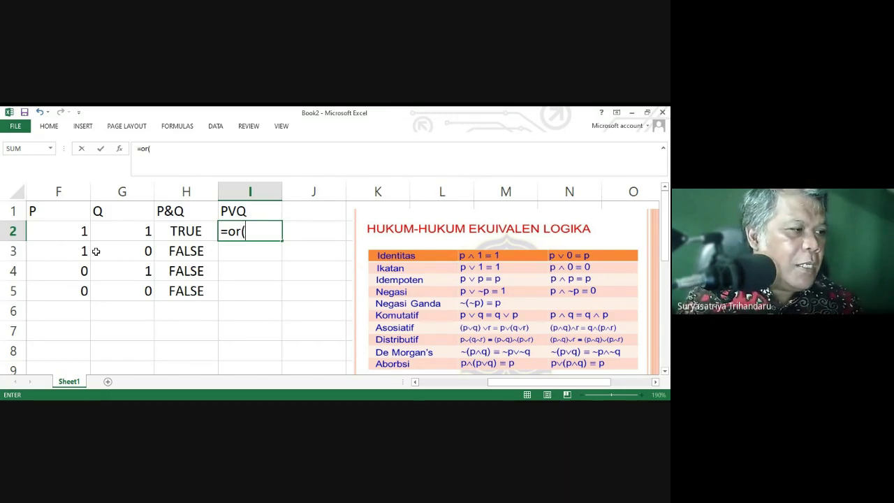
left_click(74, 237)
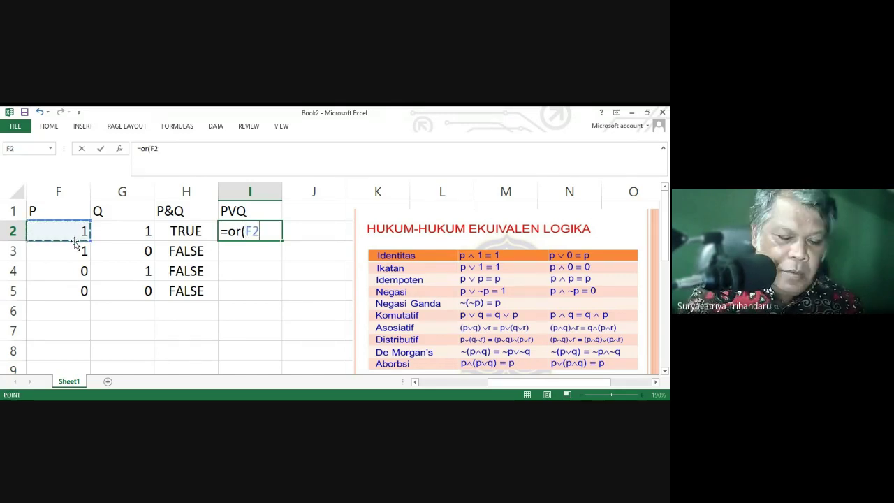
type(",")
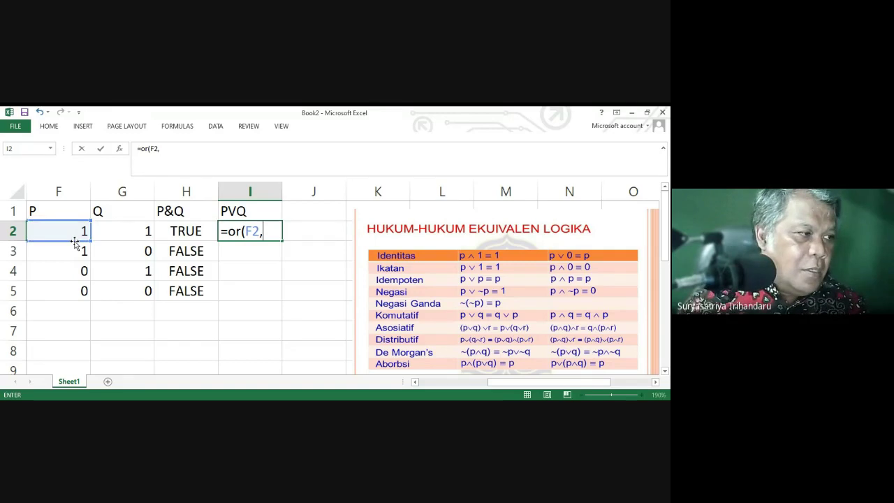
left_click(130, 231)
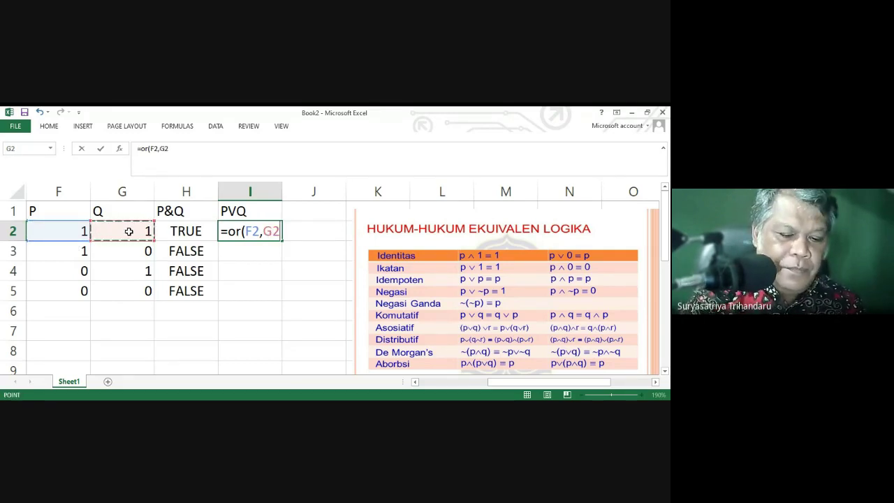
type(")")
key("Return")
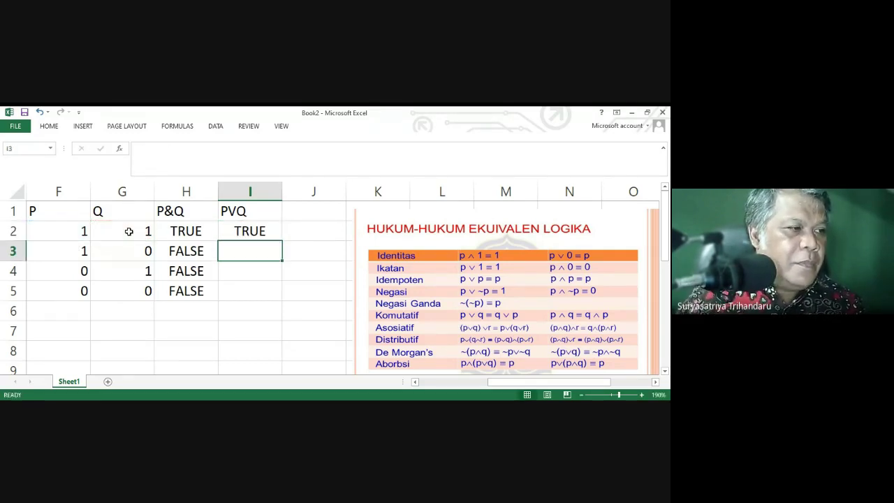
left_click(265, 229)
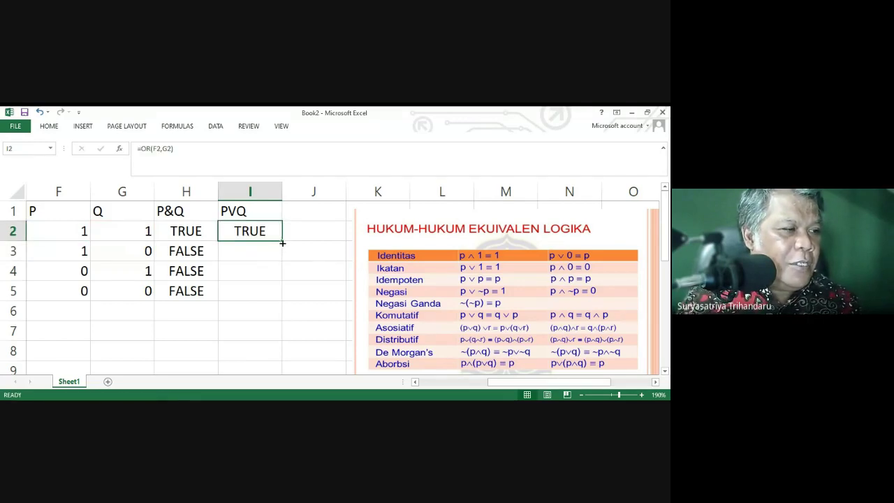
left_click_drag(282, 240, 281, 299)
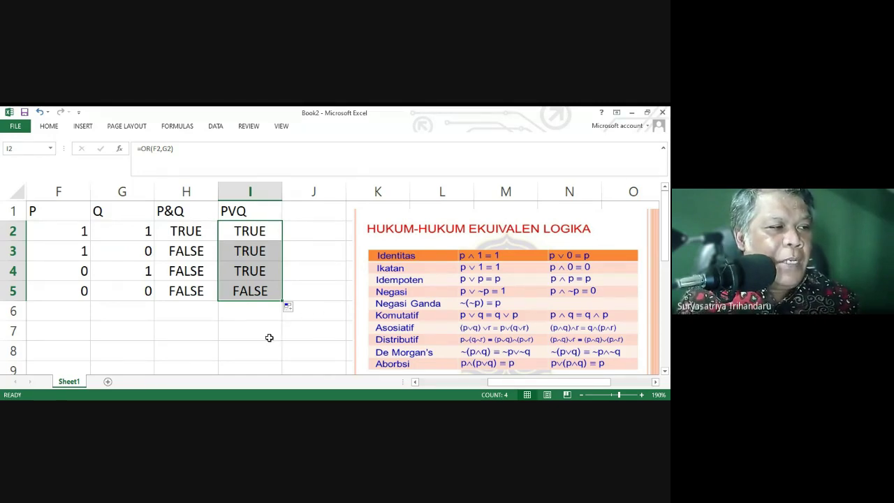
Shift the logic-laws picture away from the truth table to free columns J and K, and select cell J1
left_click_drag(407, 216, 483, 219)
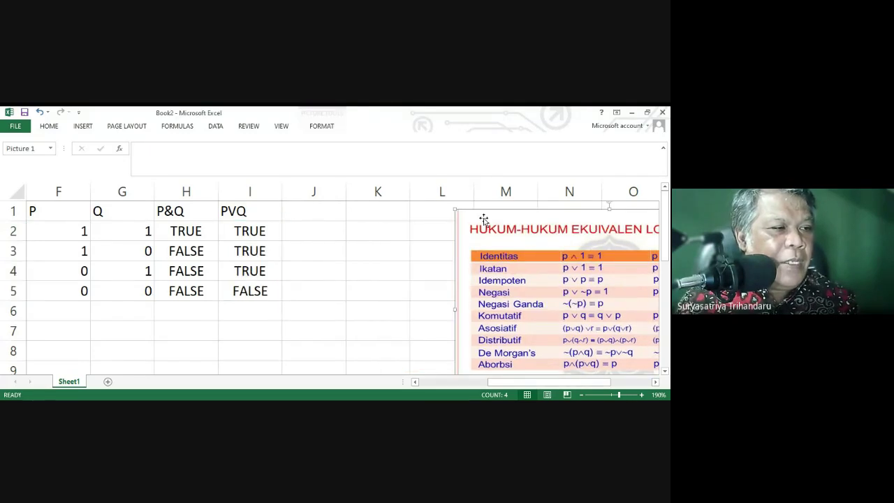
left_click(323, 213)
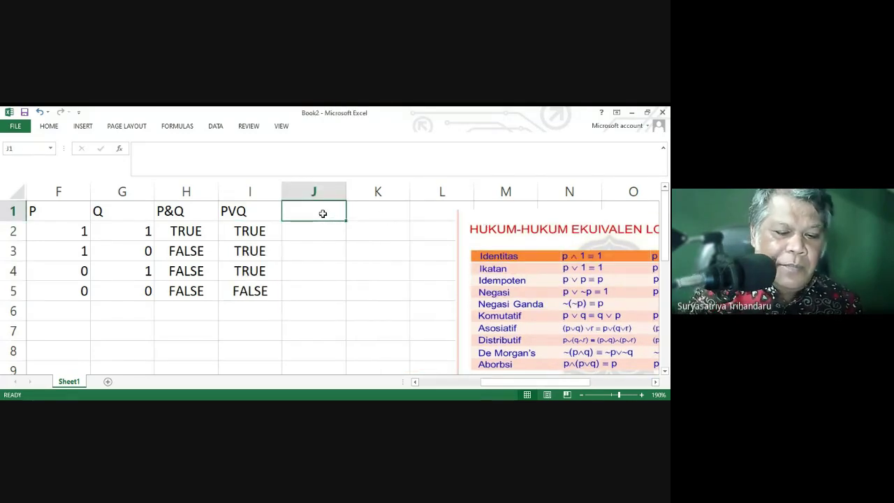
type("-")
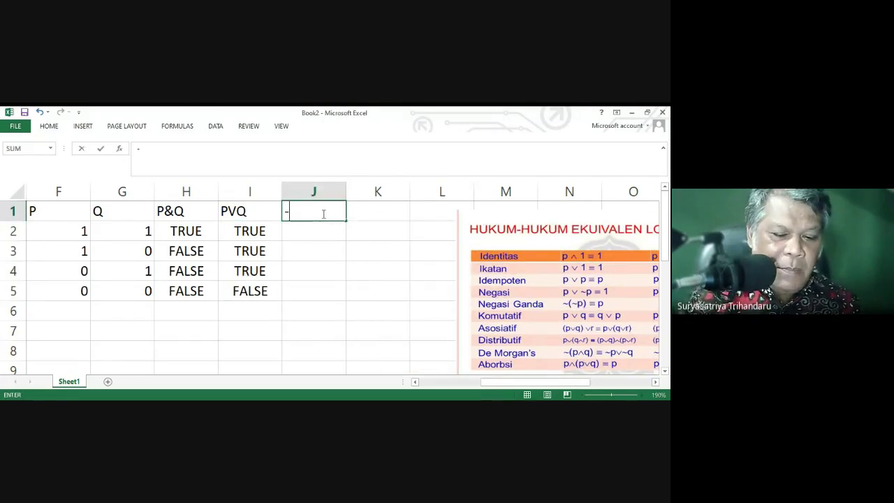
type("P")
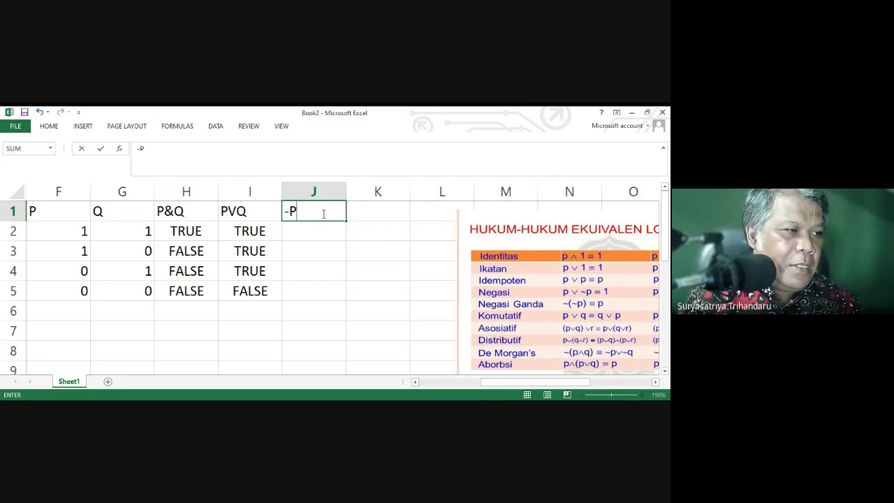
key("BackSpace")
key("BackSpace")
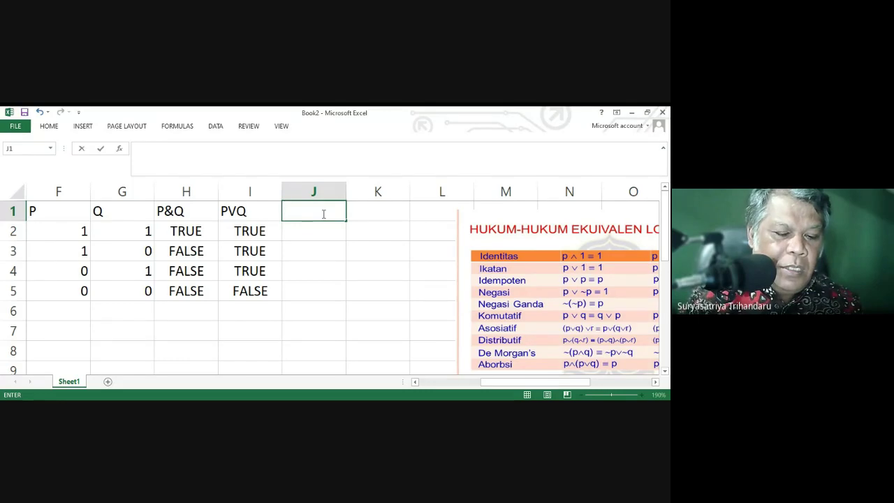
Enter the header NOT P for the negation column in cell J1
type("N")
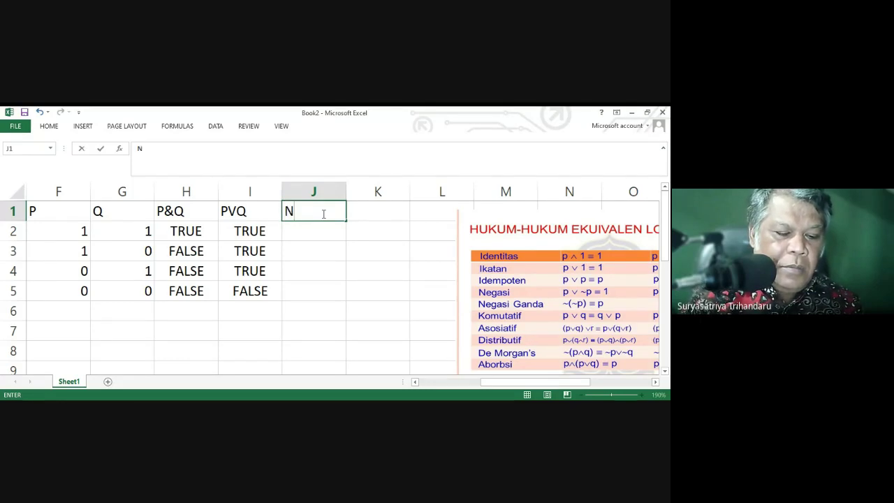
type("OT")
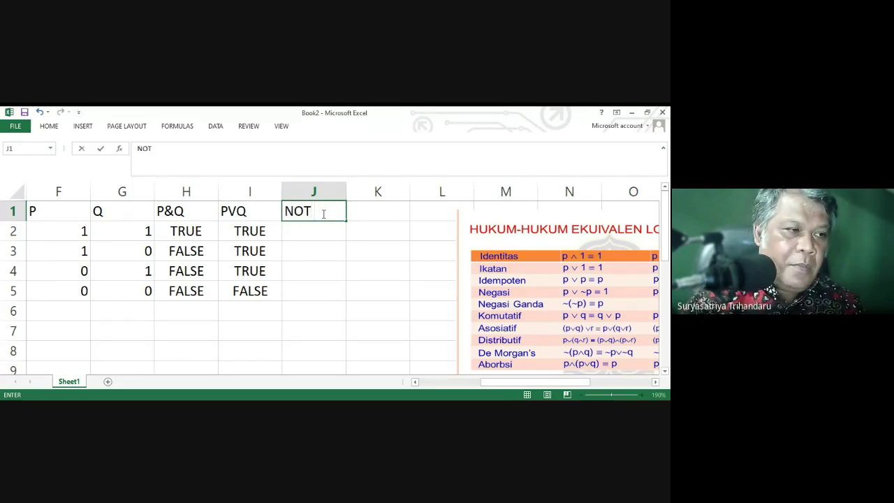
type(" P")
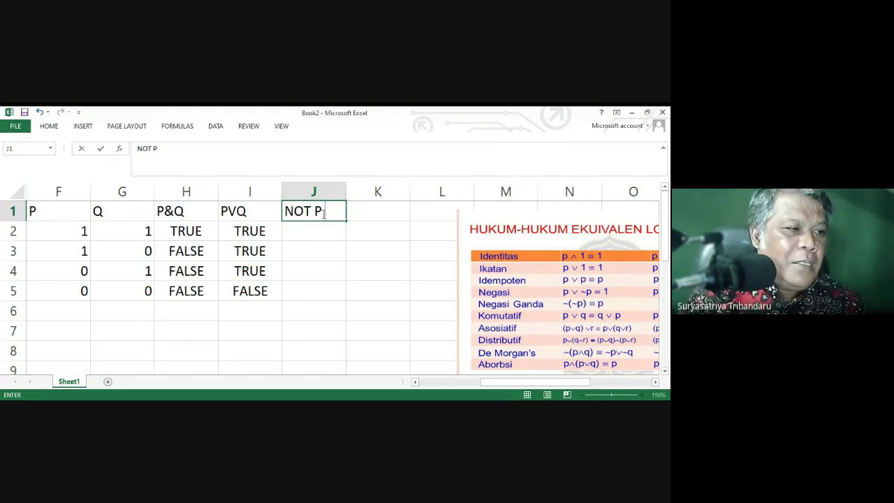
key("Return")
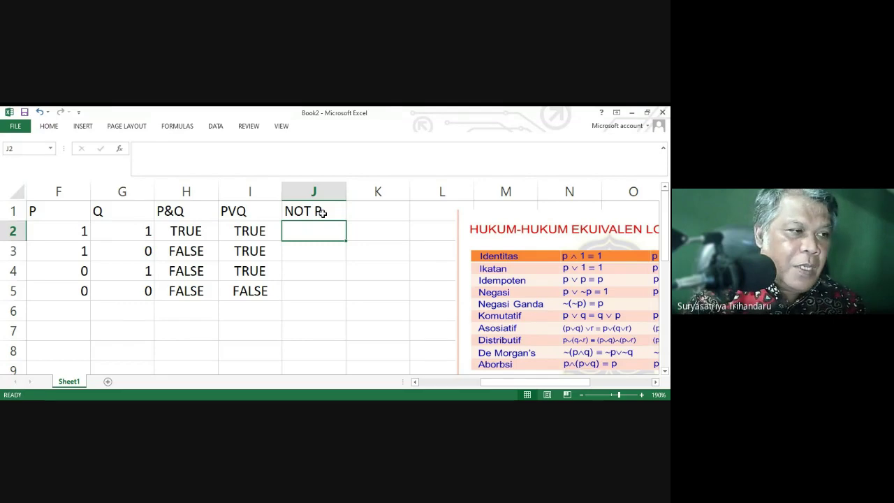
Enter the formula =NOT(F2) in cell J2 to negate the first P value
type("=n")
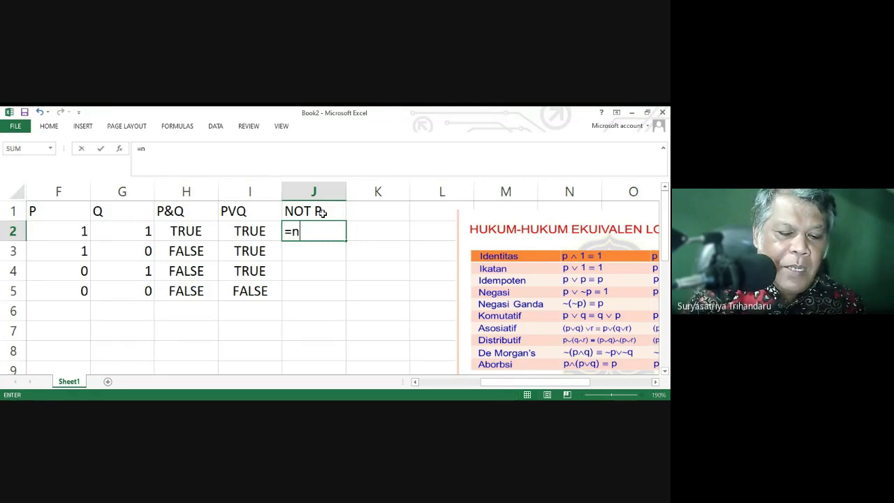
type("ot")
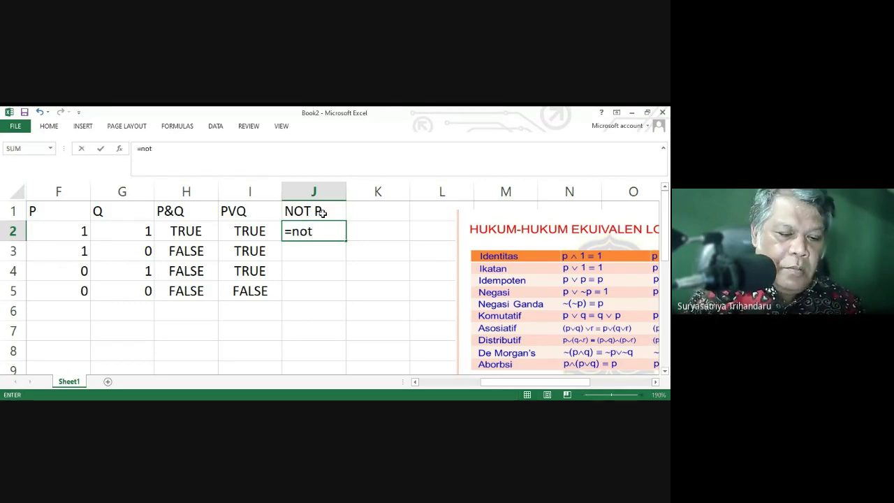
type("(")
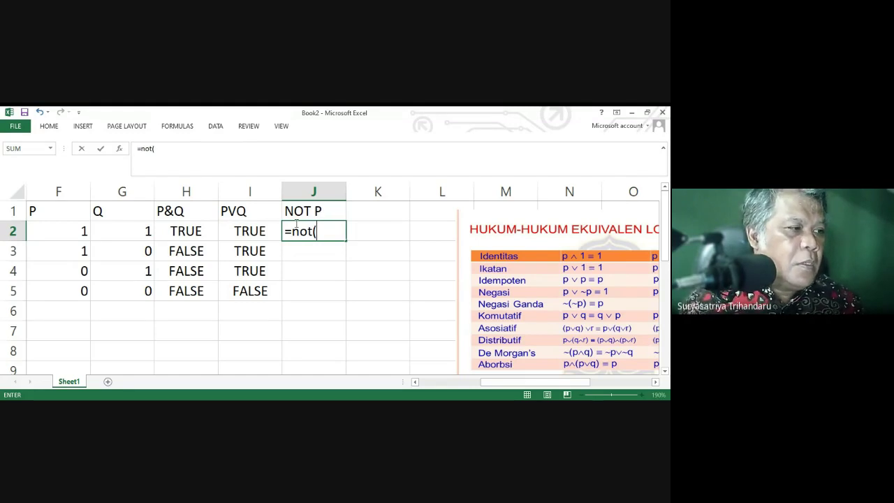
left_click(74, 231)
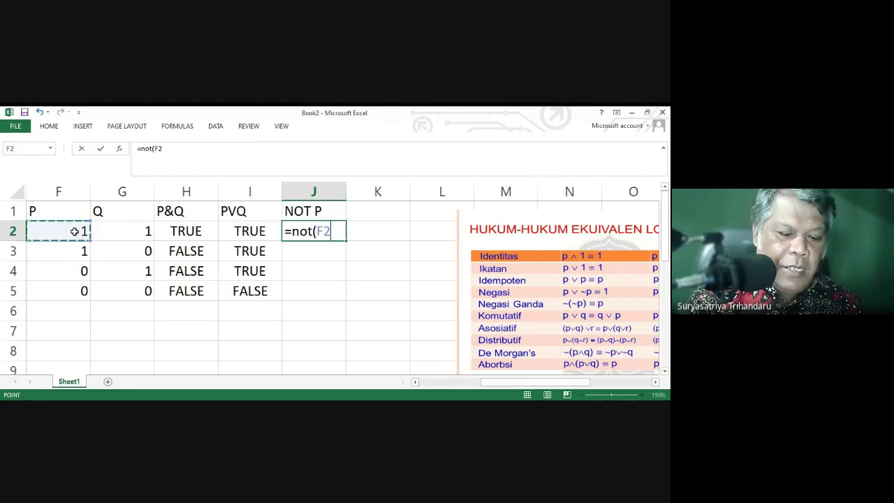
type(")")
key("Return")
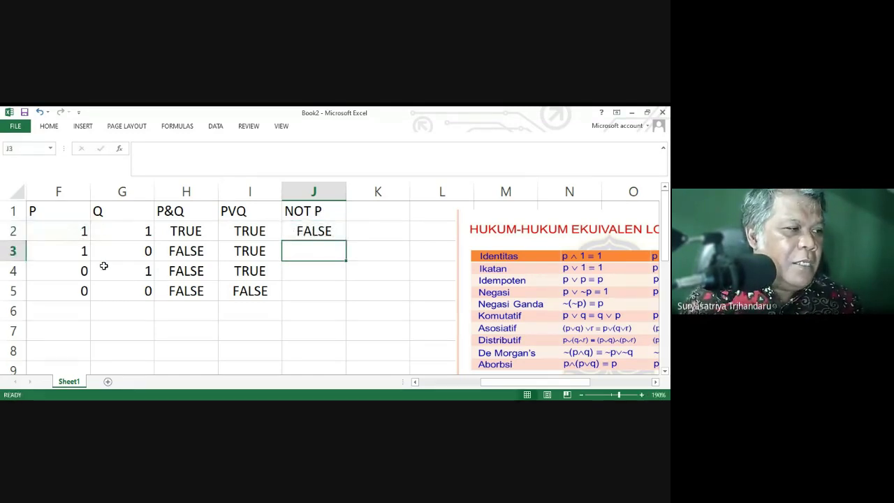
Copy the NOT formula from J2 down through J5 to complete the NOT P column
left_click(68, 233)
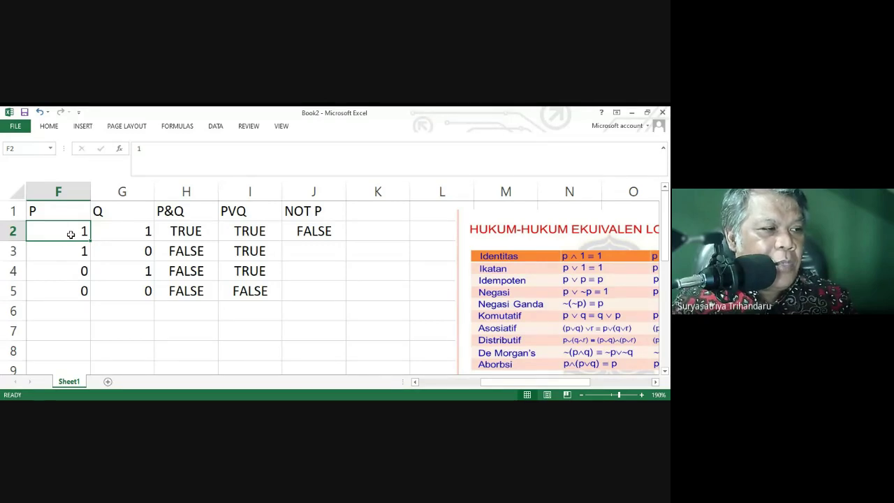
left_click(307, 236)
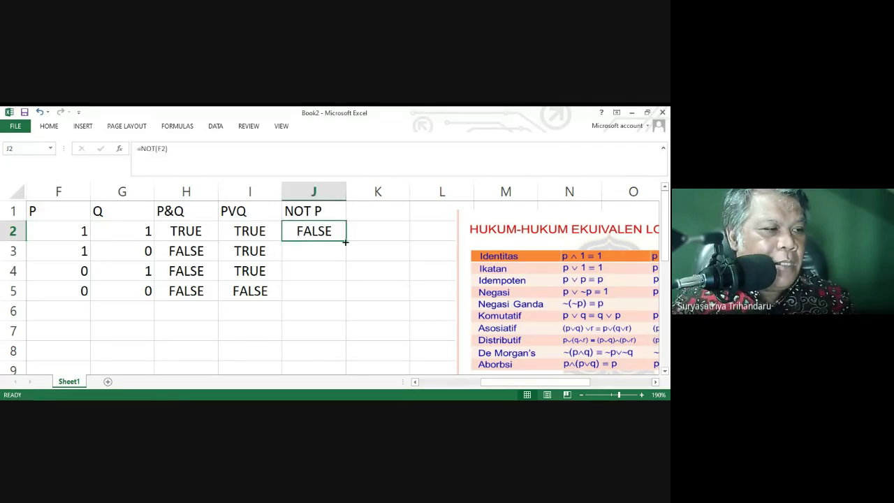
left_click_drag(345, 242, 345, 299)
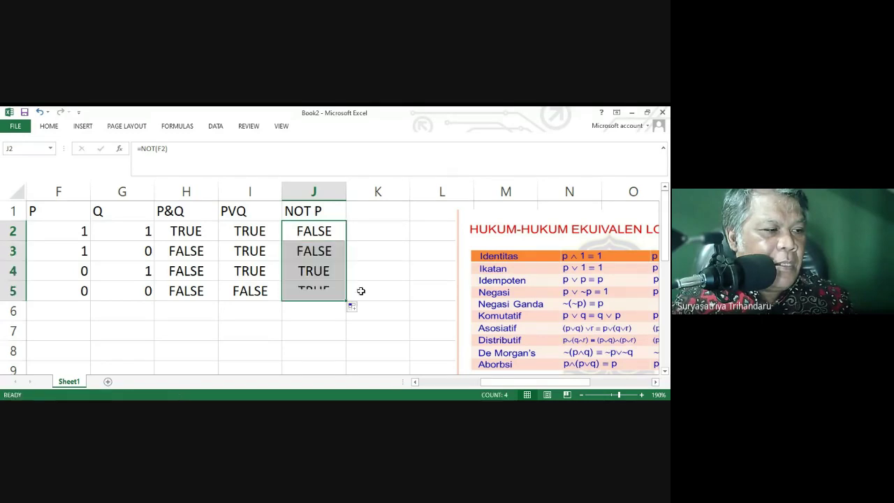
Examine the logical equivalence laws in the picture beside the truth table
left_click(85, 258)
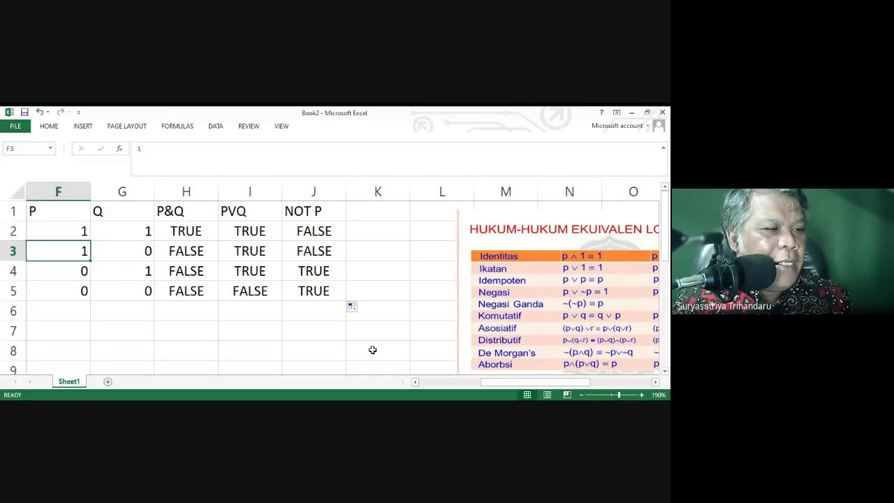
left_click_drag(491, 386, 512, 393)
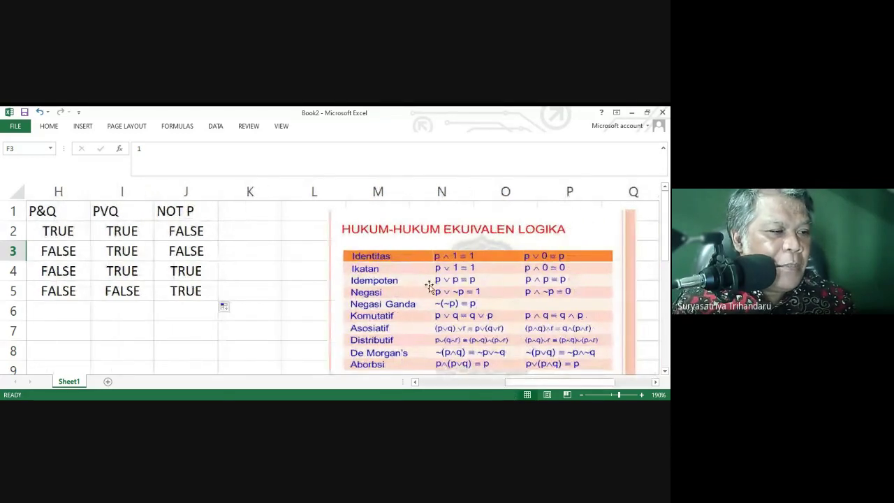
left_click_drag(665, 269, 670, 265)
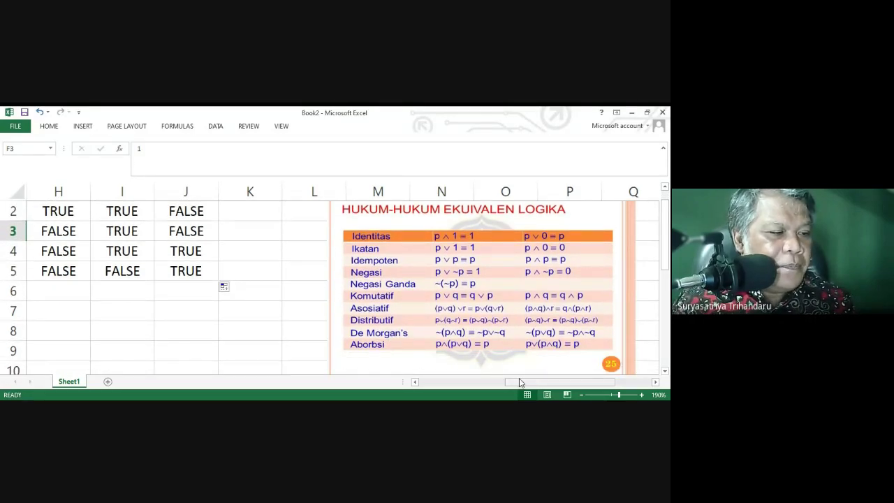
left_click_drag(520, 382, 507, 383)
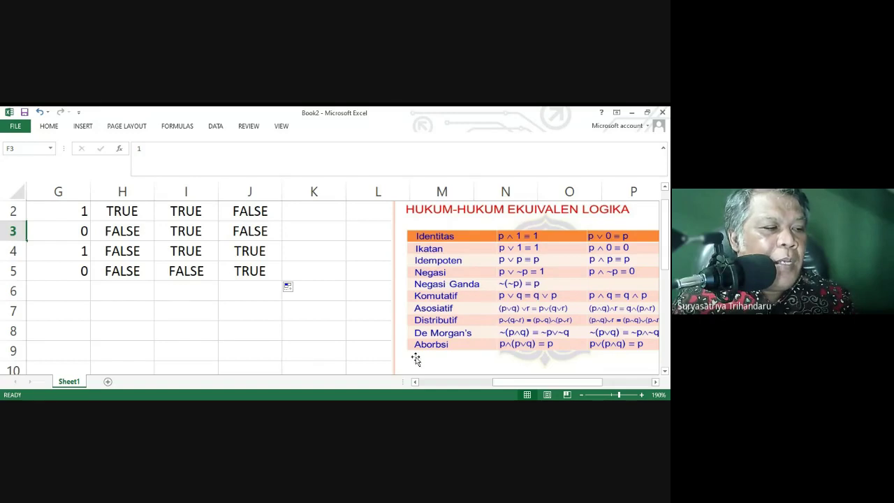
left_click_drag(500, 386, 480, 390)
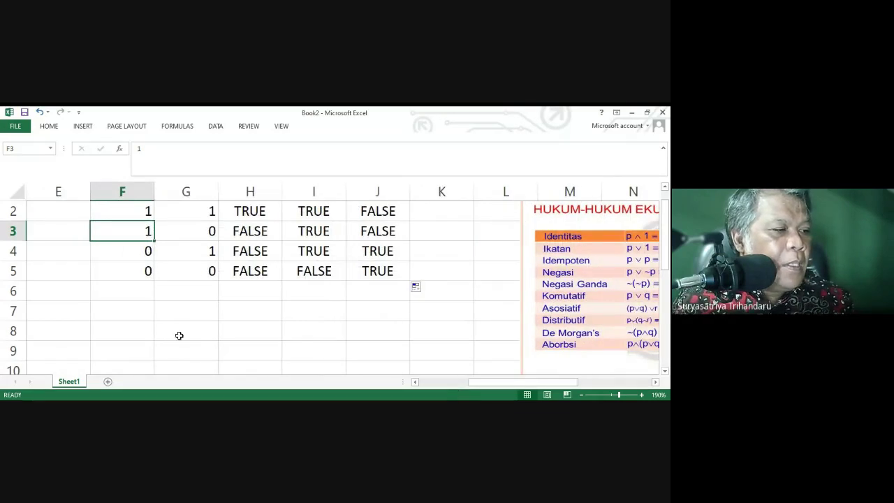
Enter the sample formula =10-2*3 in cell F7 below the truth table, and clear the cell again
key("Down")
key("Down")
left_click(144, 311)
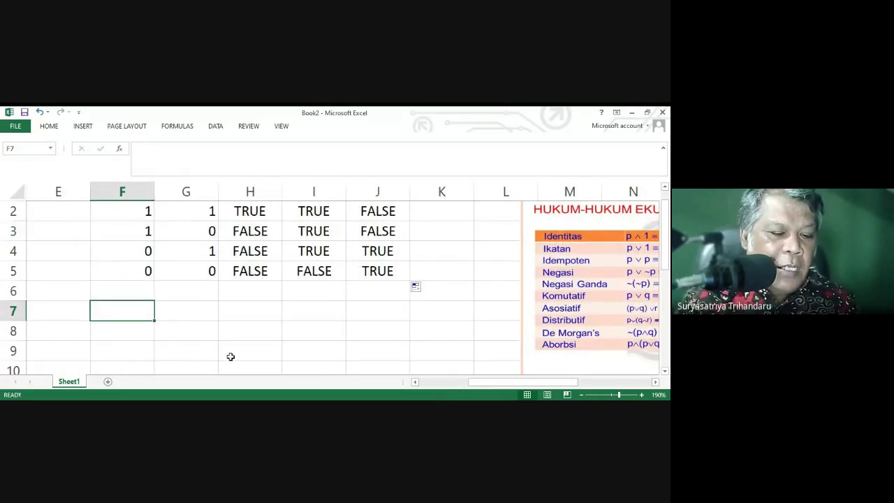
type("=10")
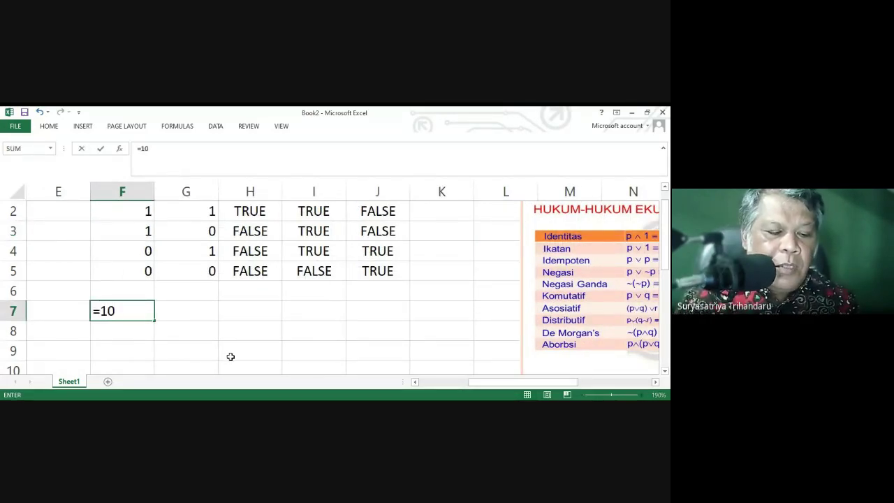
type("-28")
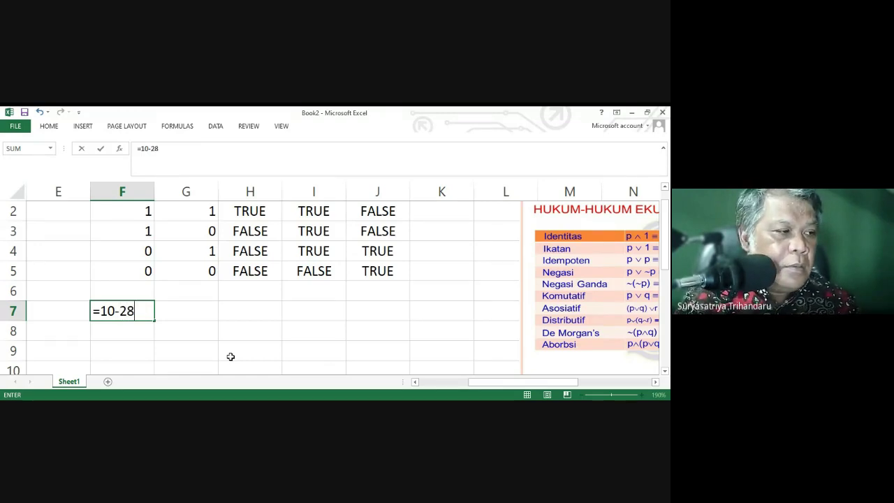
key("BackSpace")
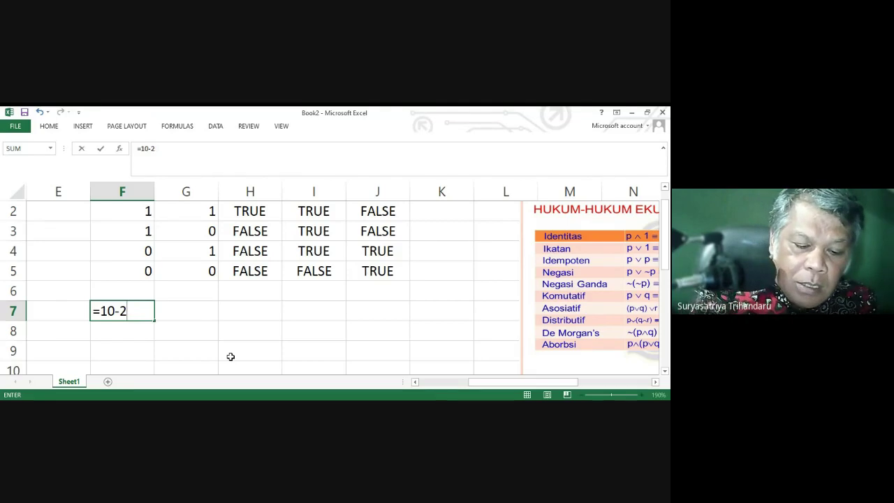
type("*3")
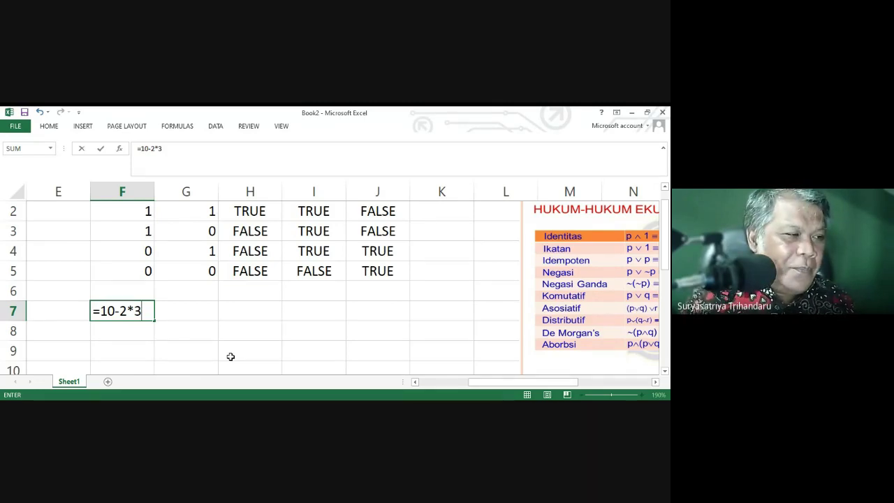
key("Return")
key("Up")
key("Delete")
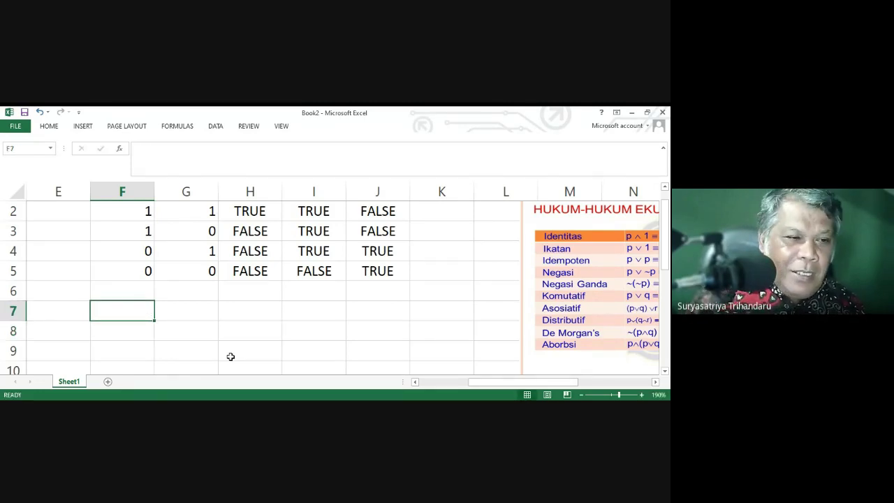
Enter the header NOT(P^Q) for the negated conjunction column in cell K1
left_click_drag(544, 383, 568, 386)
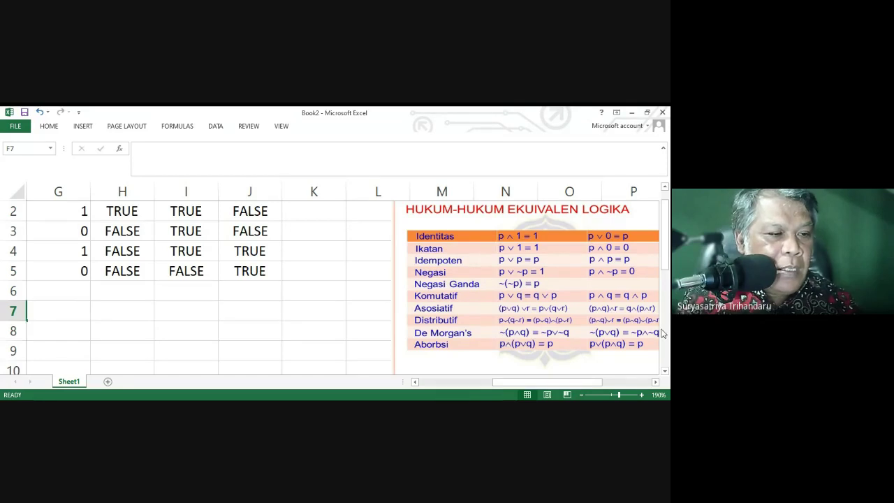
left_click_drag(666, 278, 668, 259)
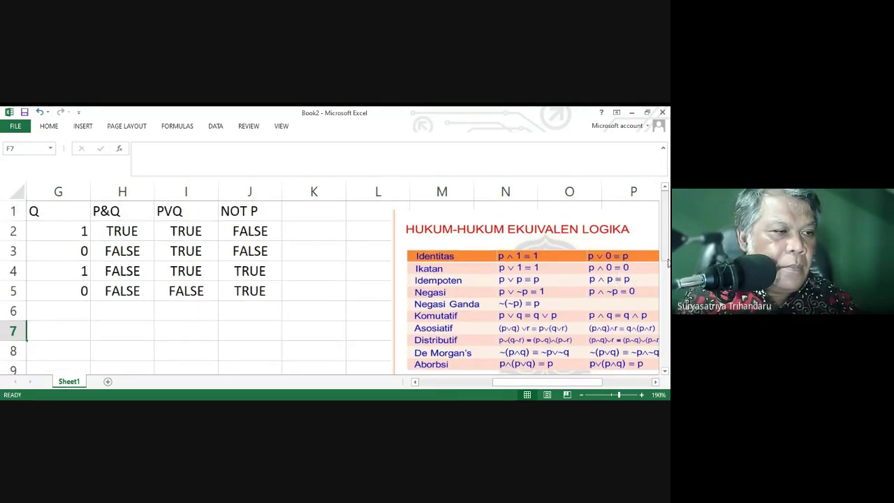
left_click(317, 210)
type("n")
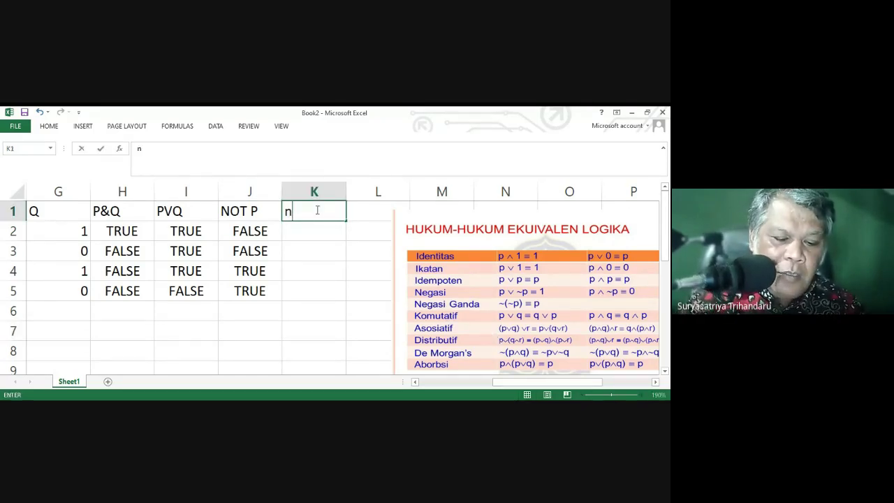
type("ot")
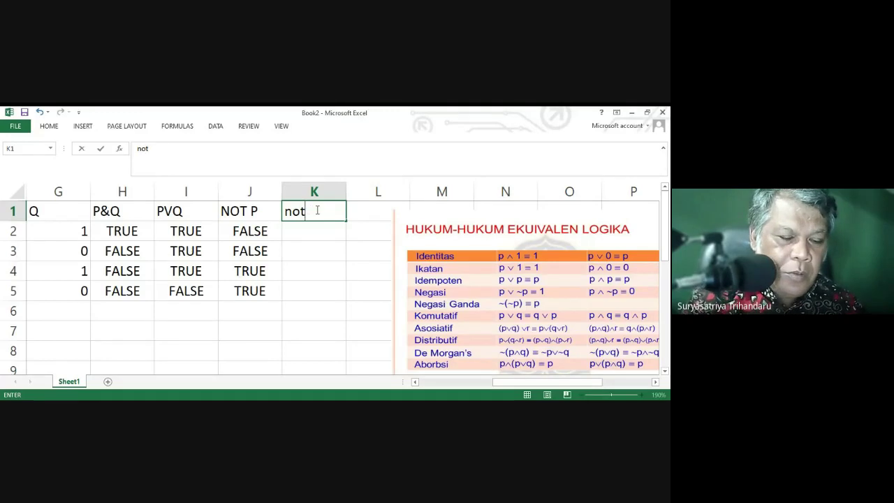
key("BackSpace")
key("BackSpace")
key("BackSpace")
type("NO")
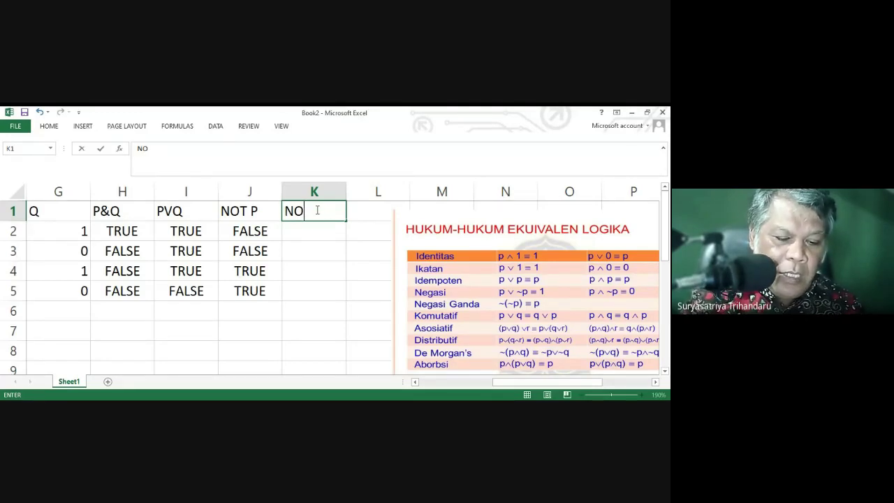
type("T(P")
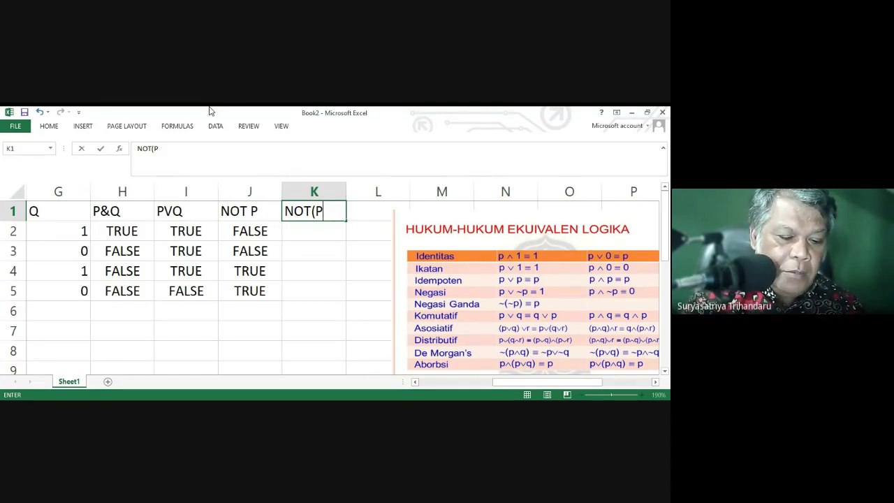
type("^Q)")
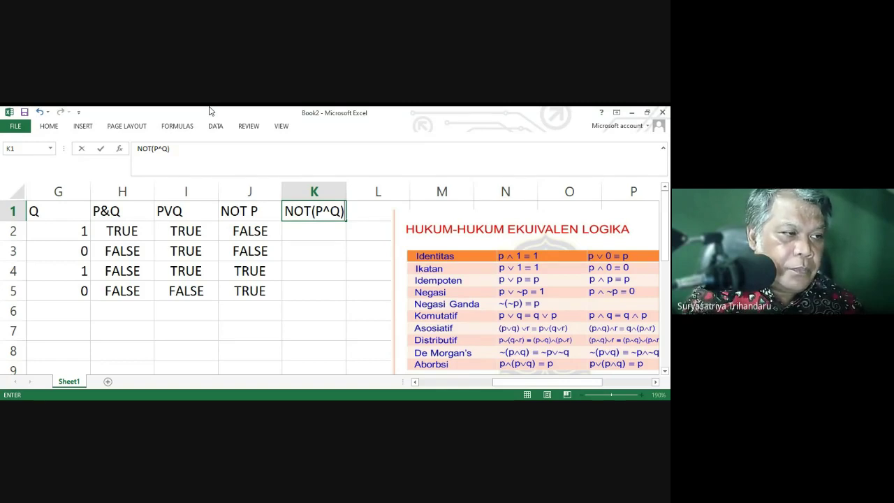
key("Return")
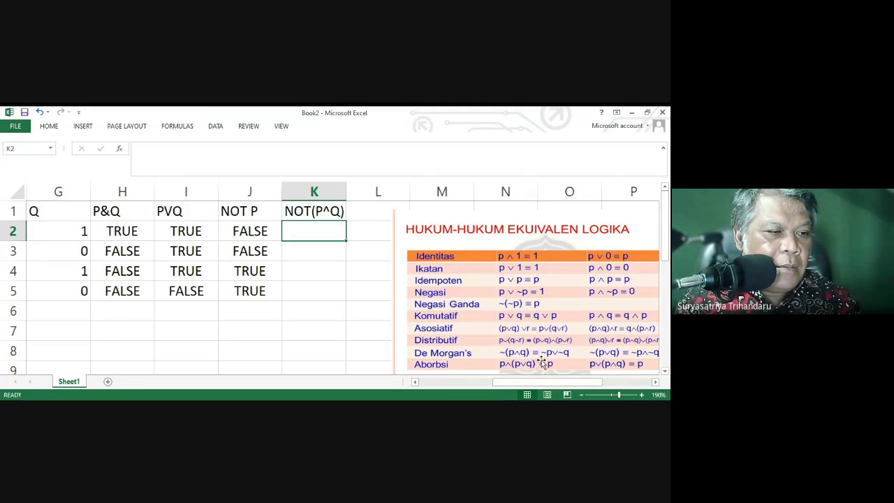
Enter the formula =NOT(AND(F2,G2)) in cell K2 under the NOT(P^Q) header
left_click(319, 213)
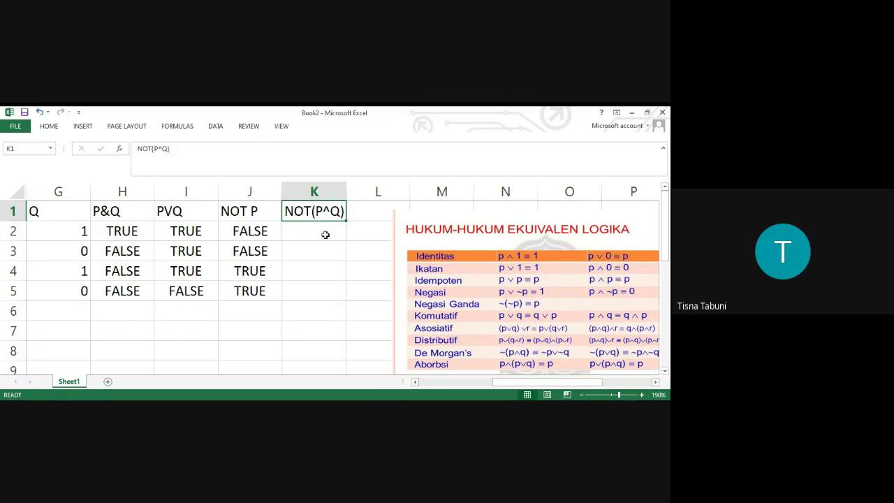
left_click(323, 235)
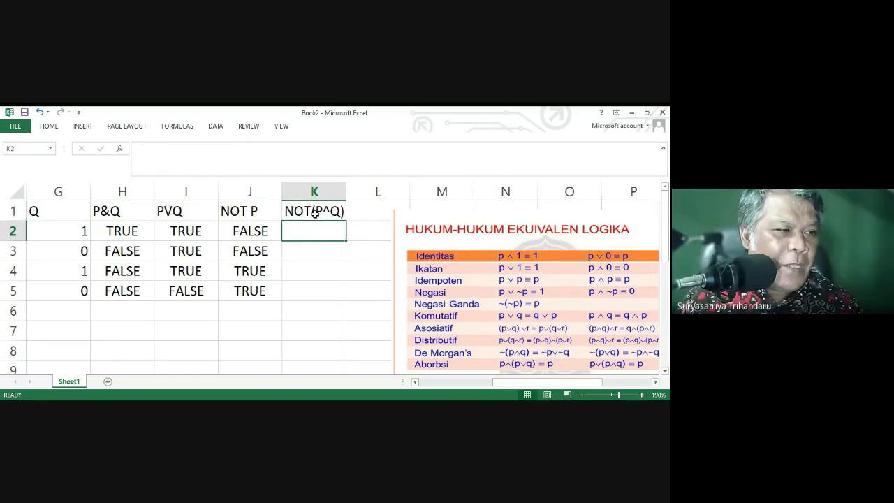
type("=")
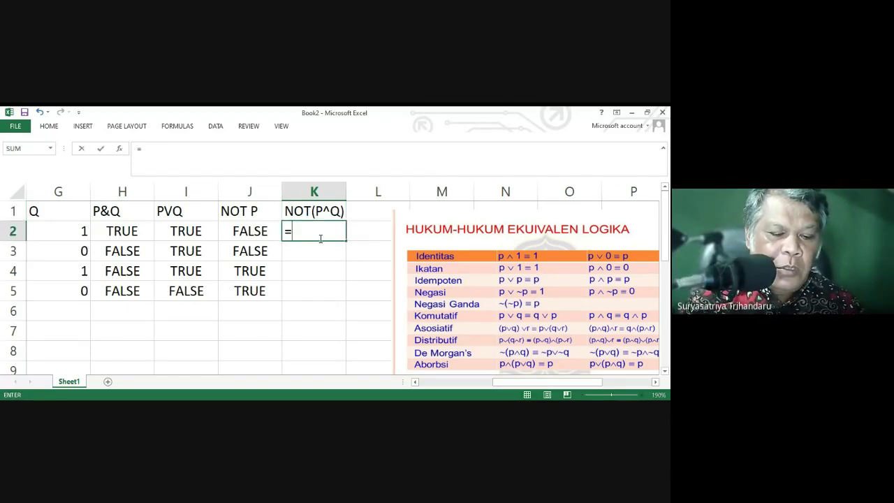
type("not")
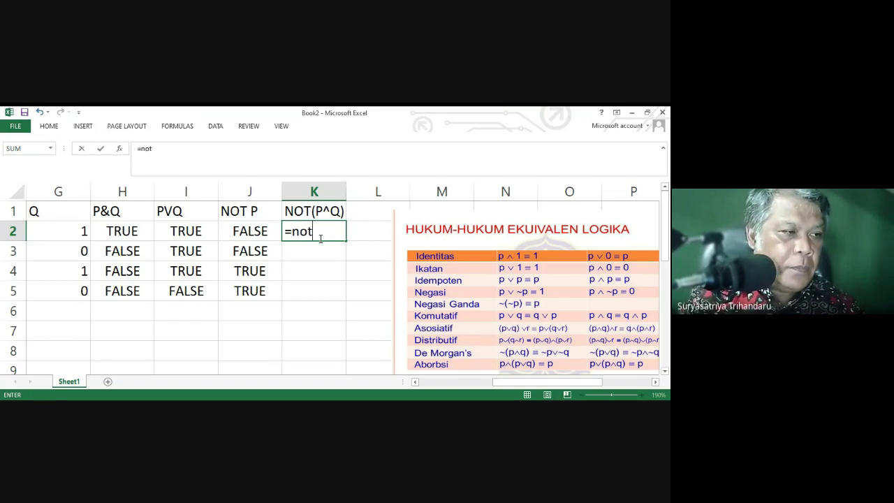
type("(")
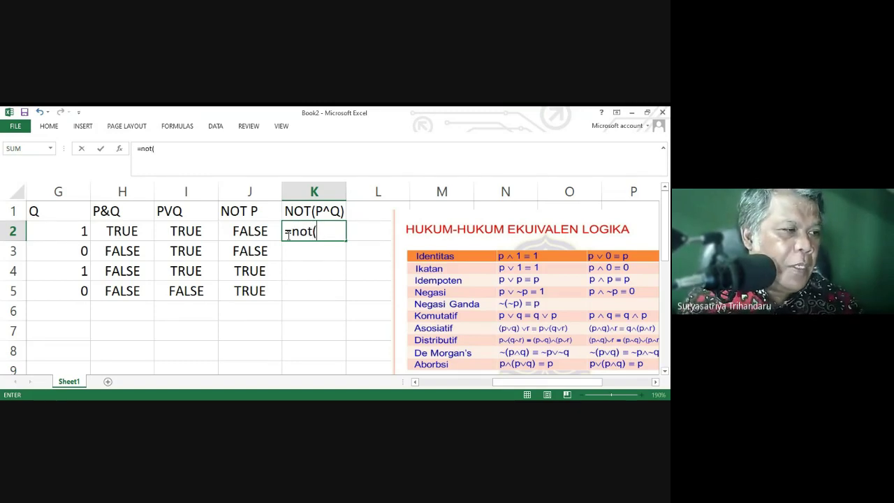
left_click_drag(506, 383, 476, 390)
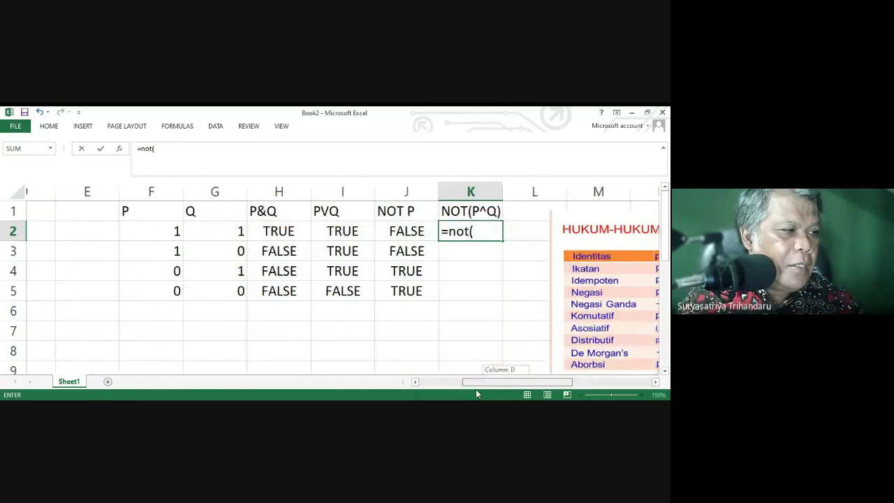
left_click(139, 233)
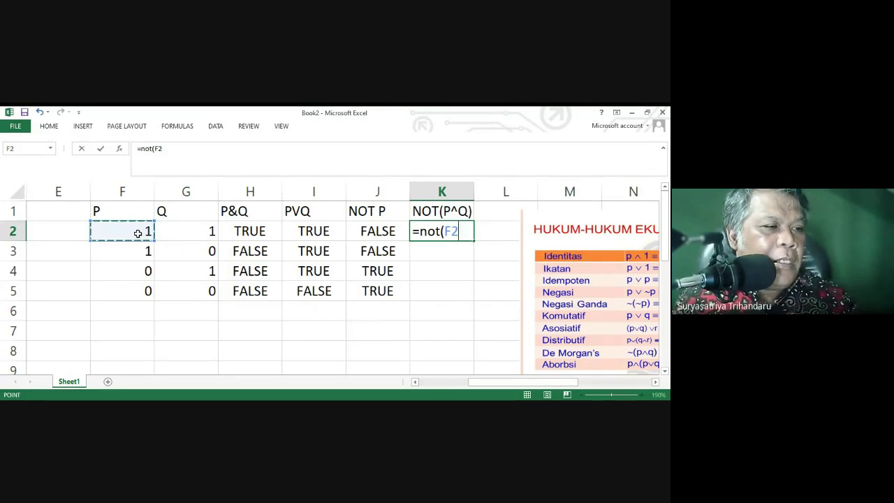
key("BackSpace")
key("BackSpace")
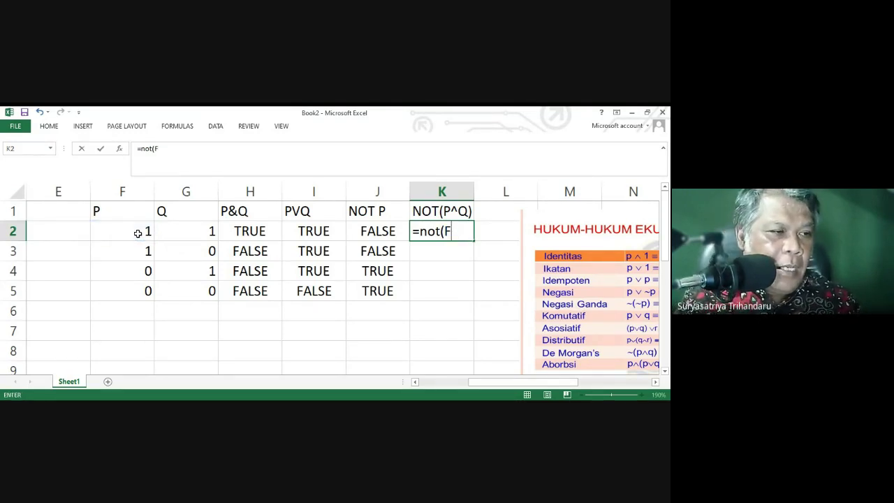
type("and(")
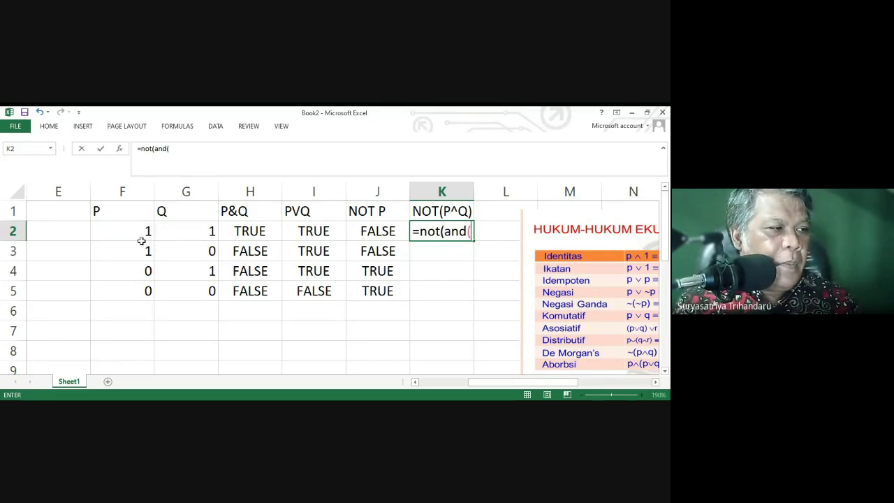
left_click(137, 236)
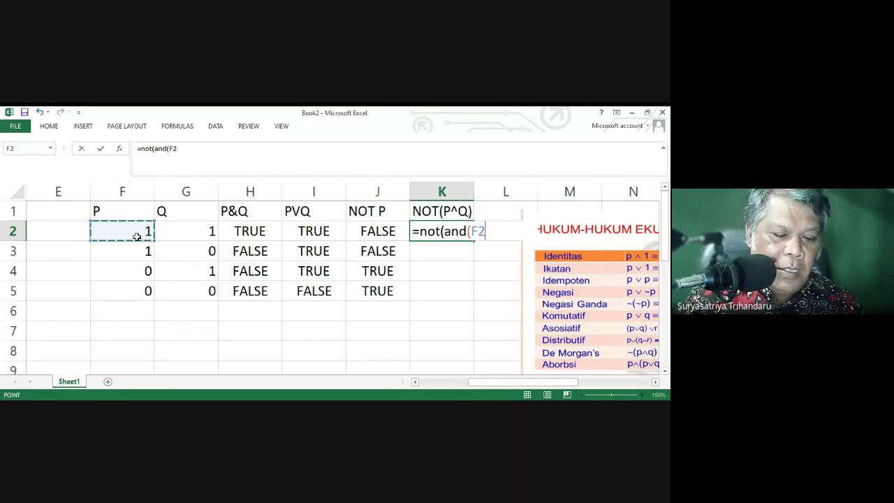
type(",")
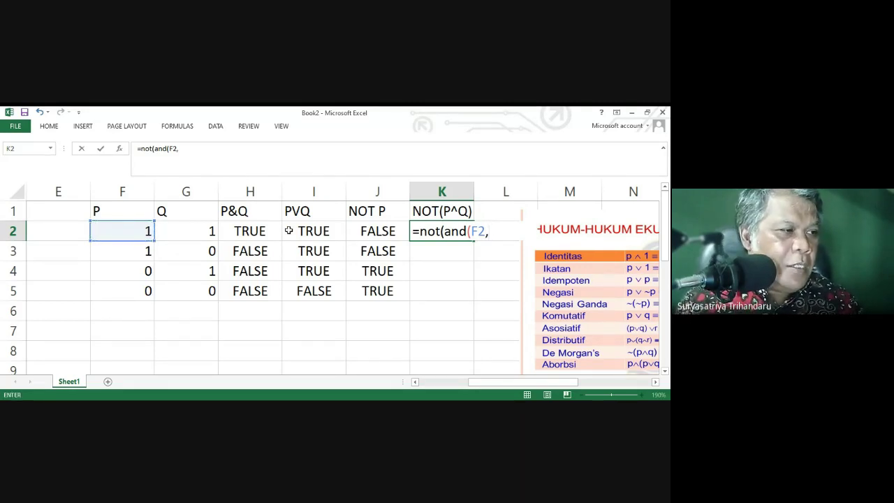
left_click(207, 231)
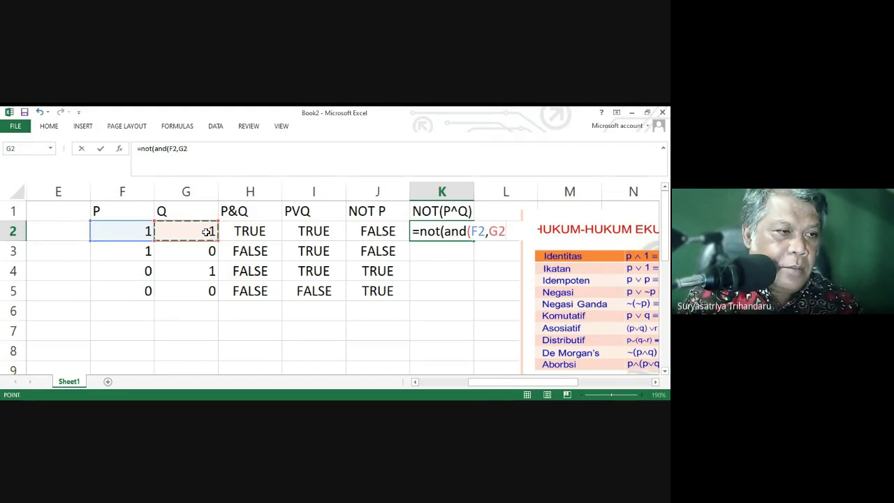
type("))")
key("Return")
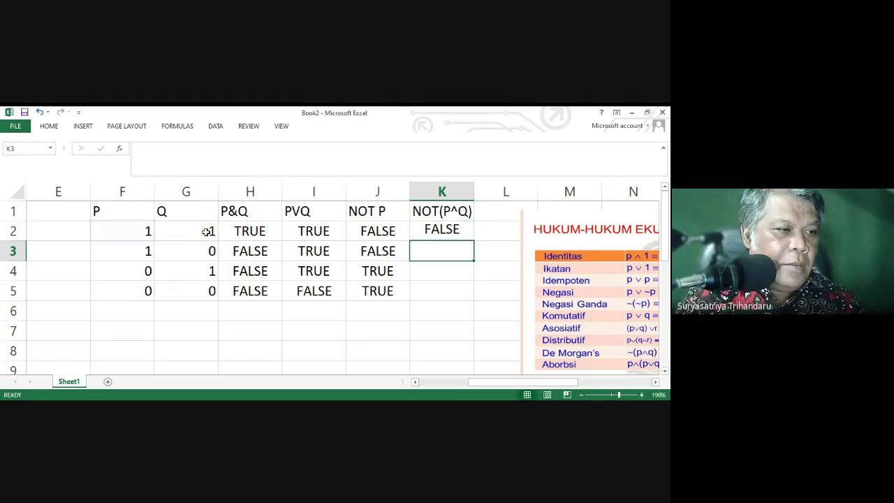
Copy the NOT(AND) formula from K2 down through K5 to complete the NOT(P^Q) column
left_click(462, 237)
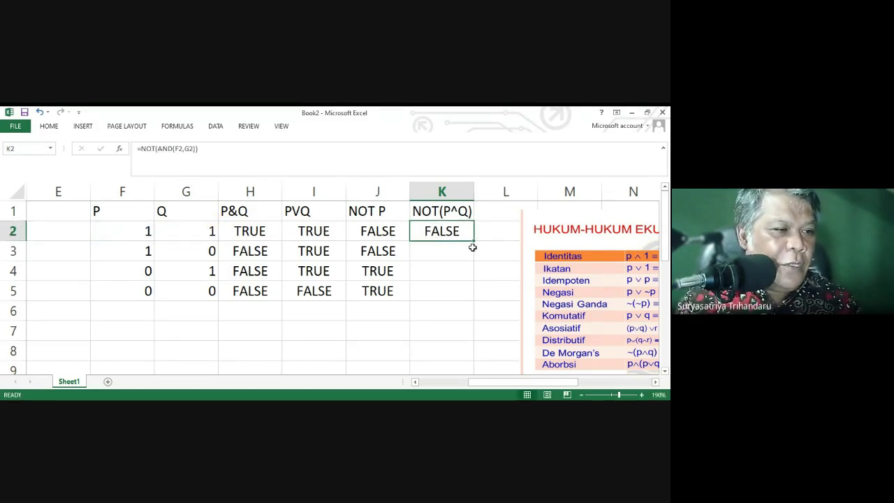
left_click_drag(474, 240, 474, 300)
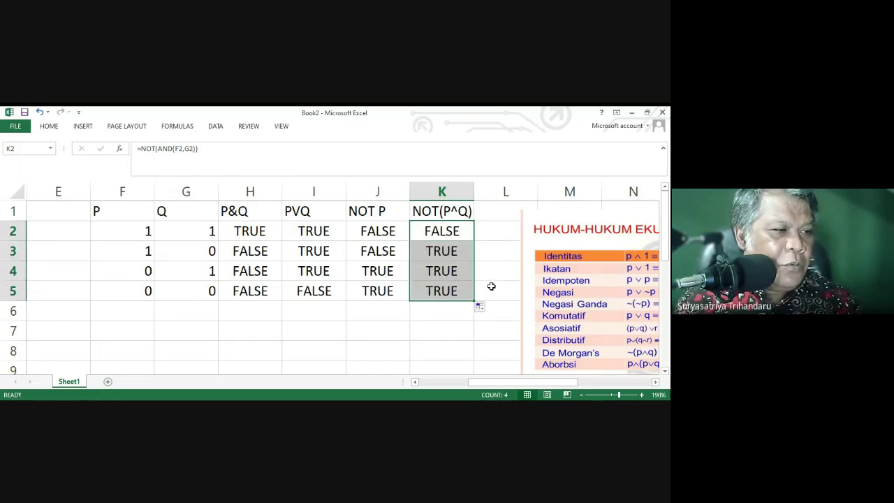
Move the picture of the equivalence laws farther right to free column L beside the truth table
left_click_drag(529, 382, 565, 390)
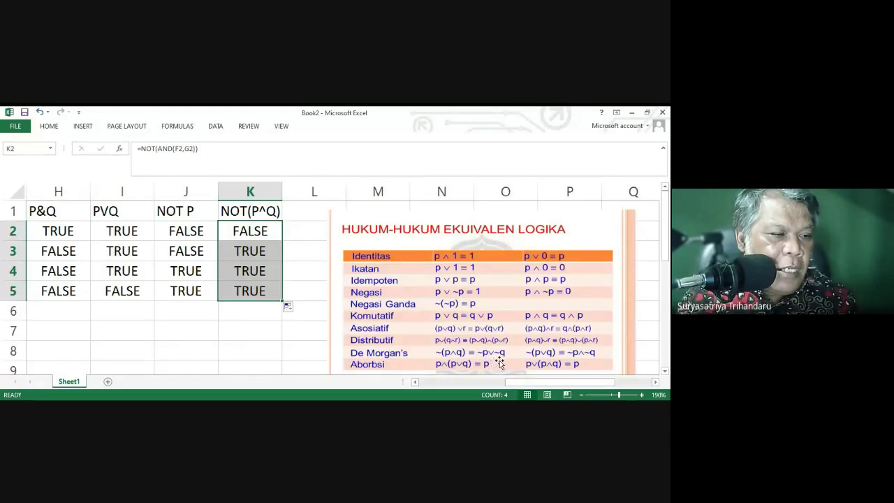
left_click(306, 214)
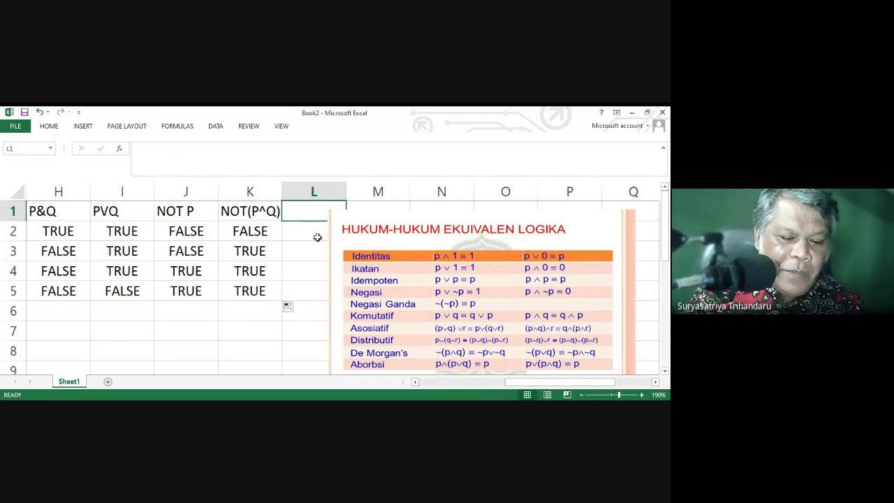
left_click_drag(424, 222, 480, 222)
Enter the header "not P or not Q" for the next truth table column in cell L1
left_click(299, 210)
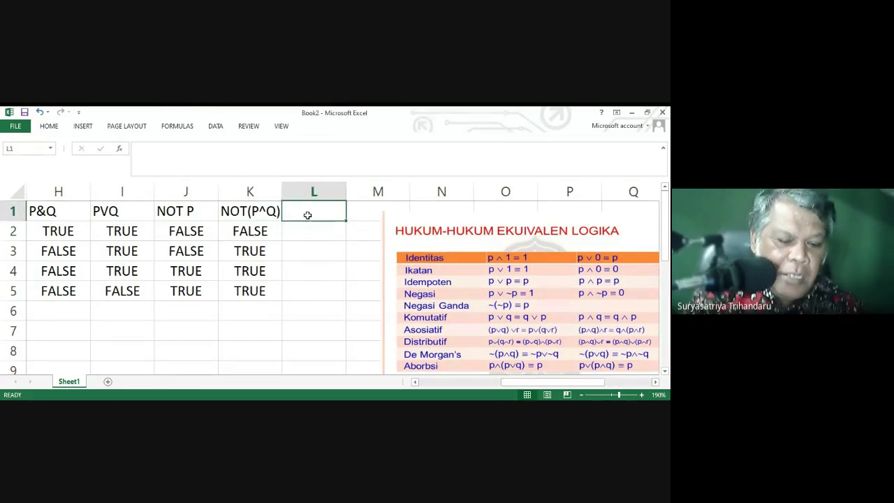
type("not")
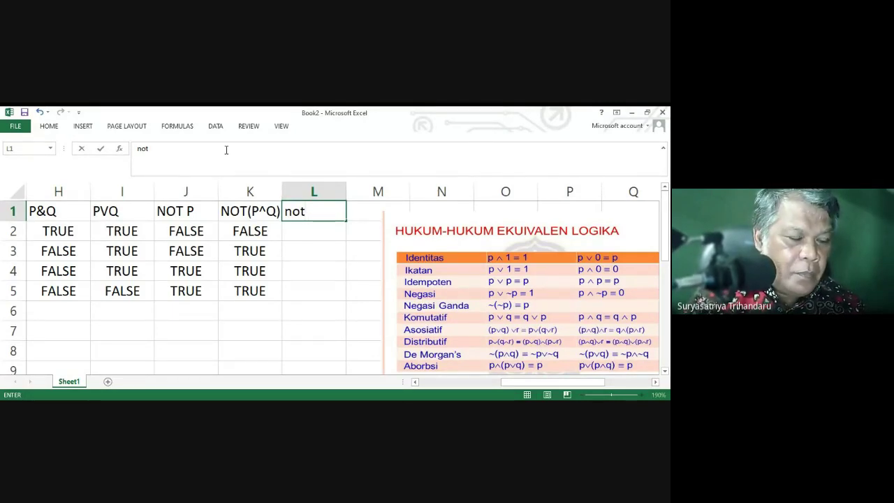
type(" P")
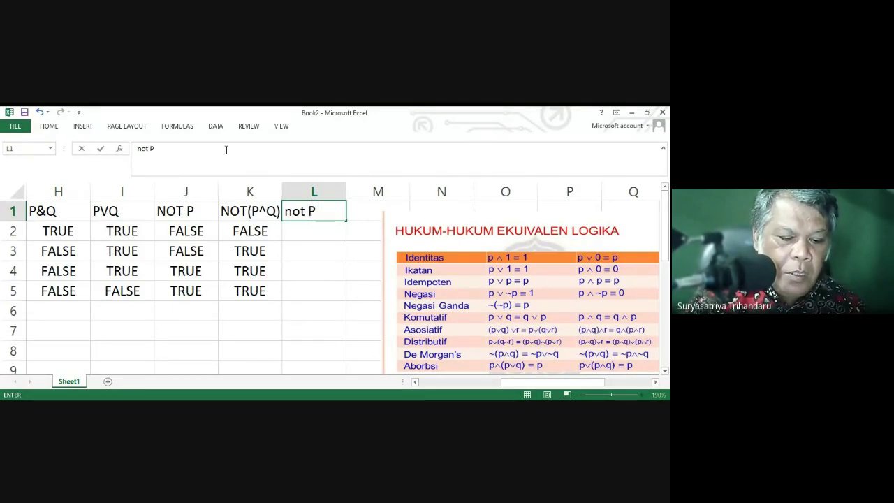
type(" or ")
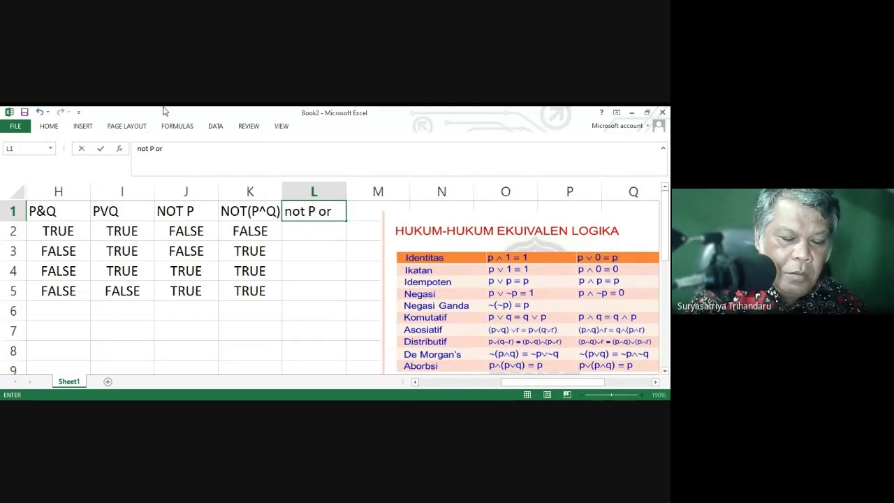
type("not ")
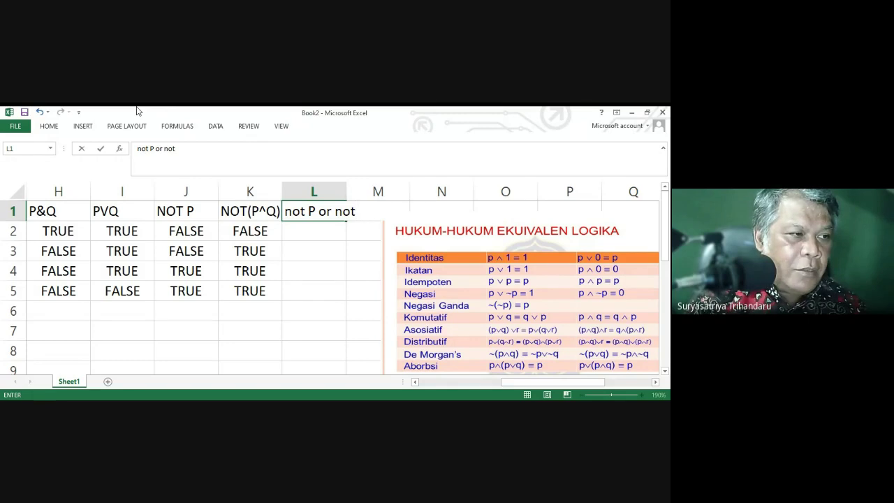
type("Q")
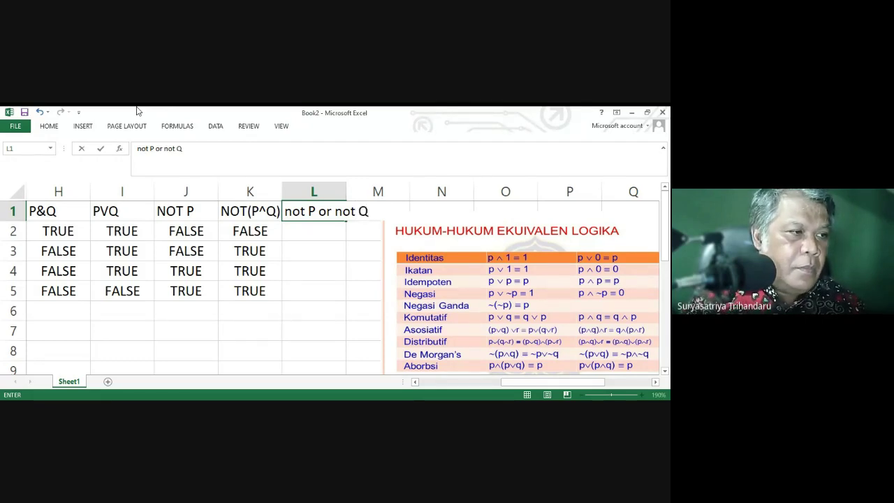
key("Return")
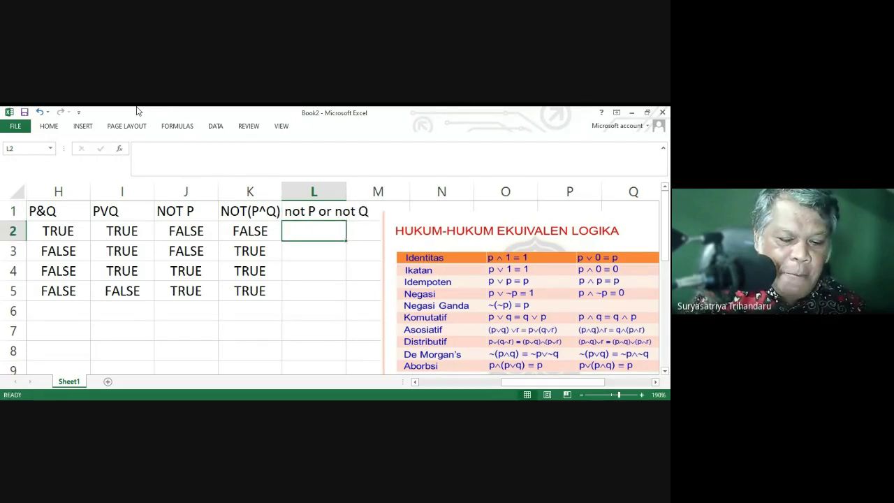
Try the formula =OR(NOT(F1),NOT(G1)) in cell L2 under the "not P or not Q" header, and clear the cell
type("=")
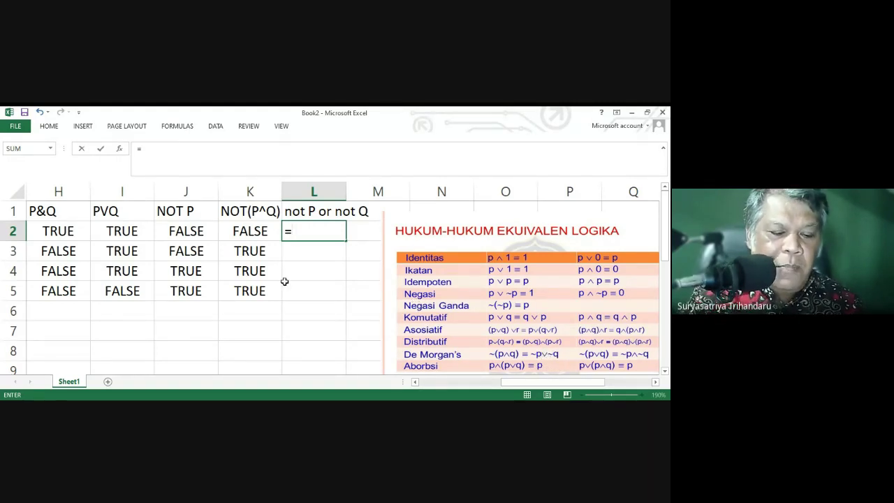
type("or")
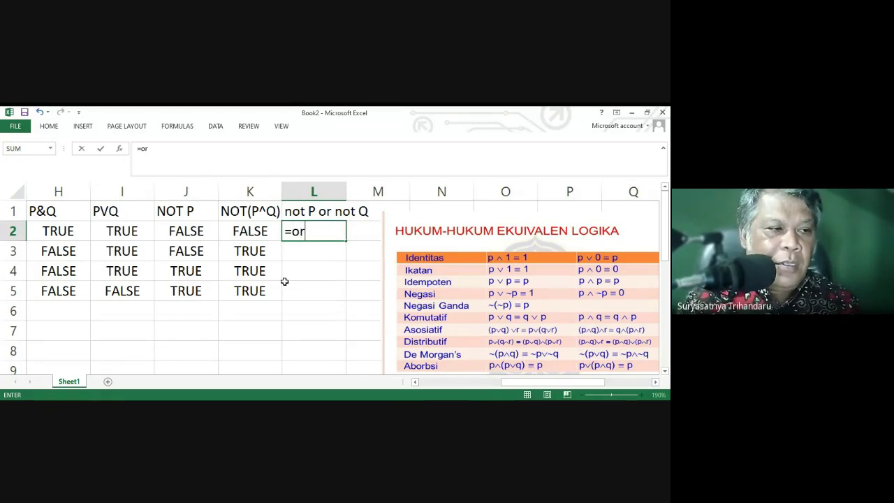
type("(n")
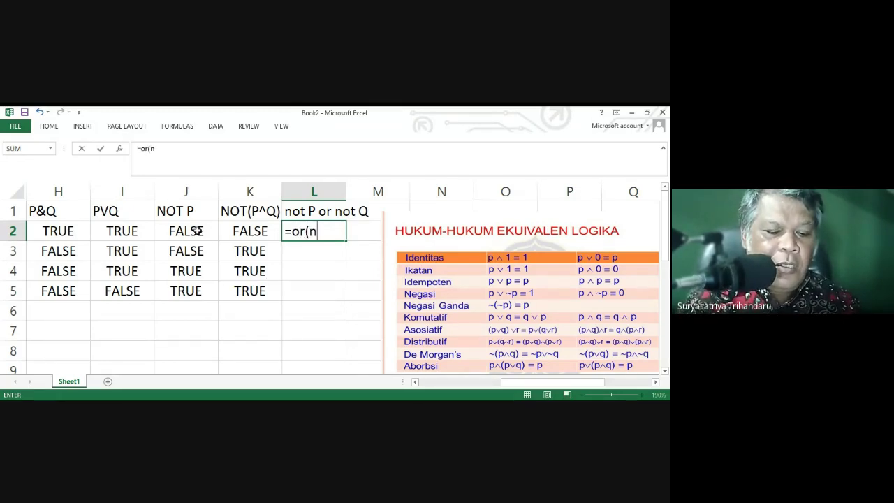
type("ot(")
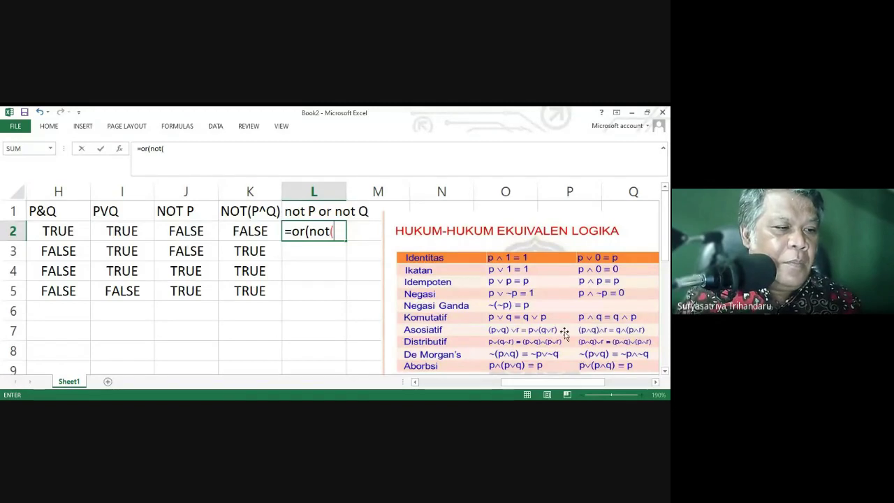
left_click_drag(541, 382, 512, 385)
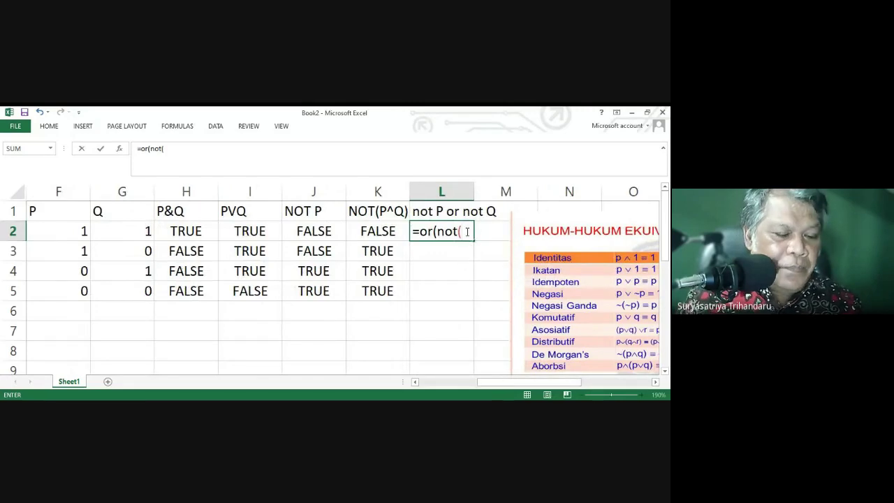
type("F1")
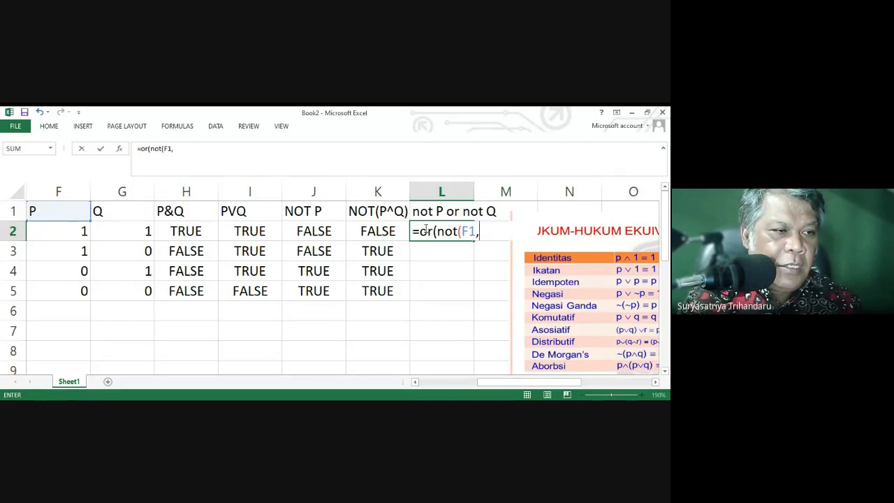
type(",")
key("BackSpace")
type(")")
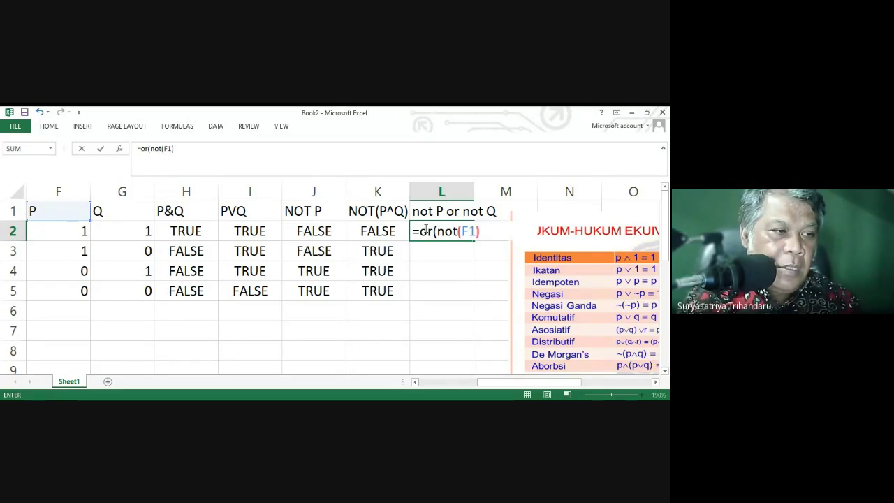
type(",")
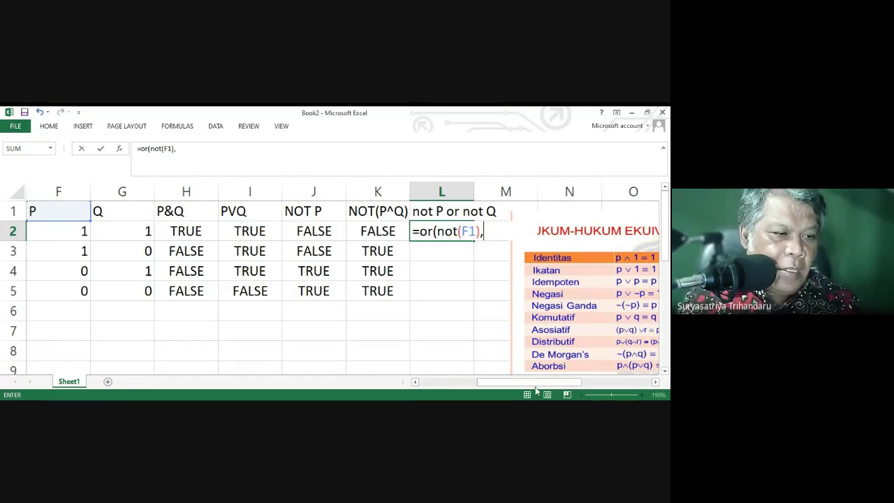
left_click_drag(540, 386, 563, 384)
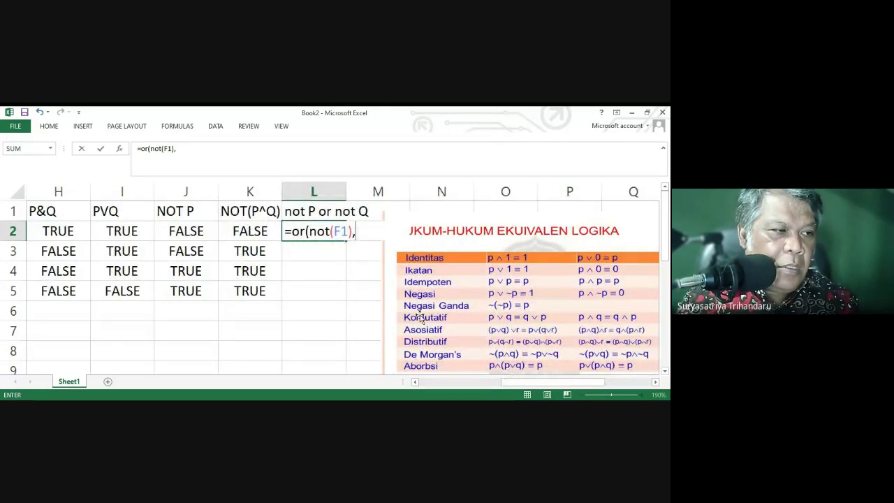
type("not")
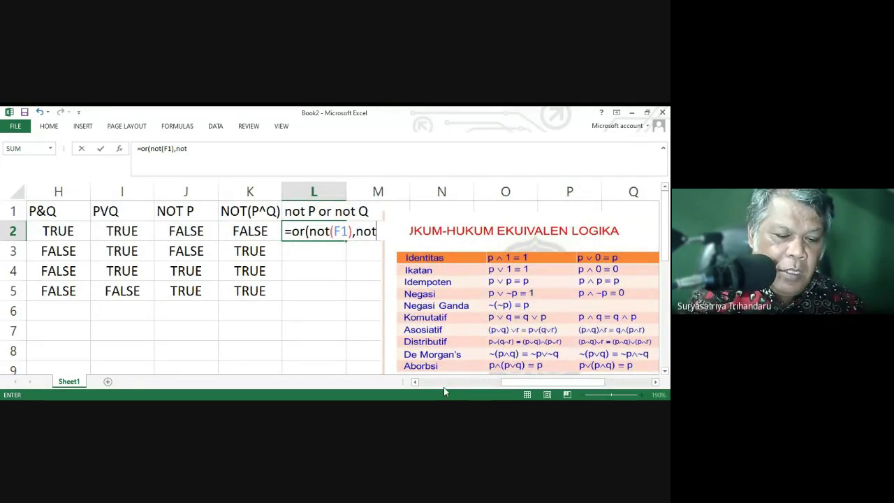
type("(")
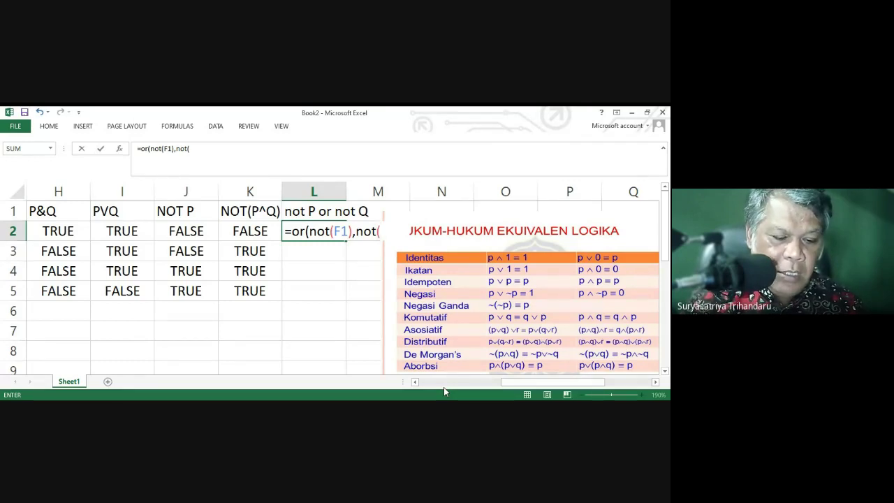
type("g1")
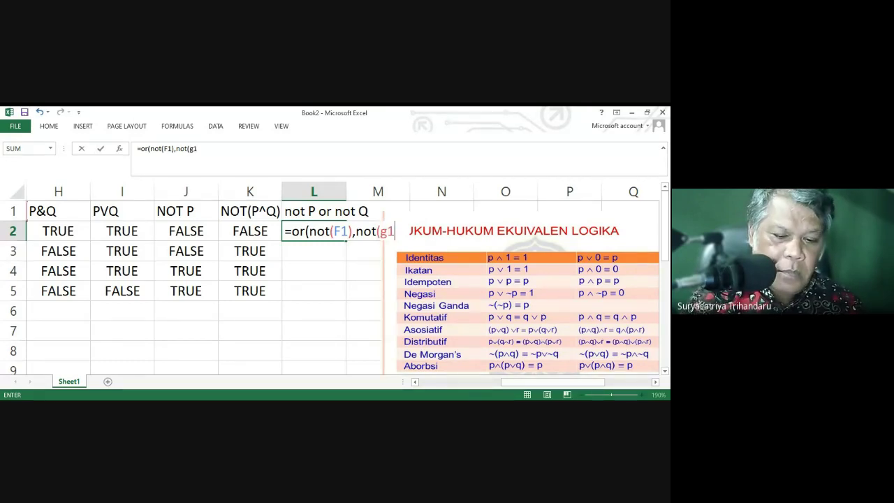
type("))")
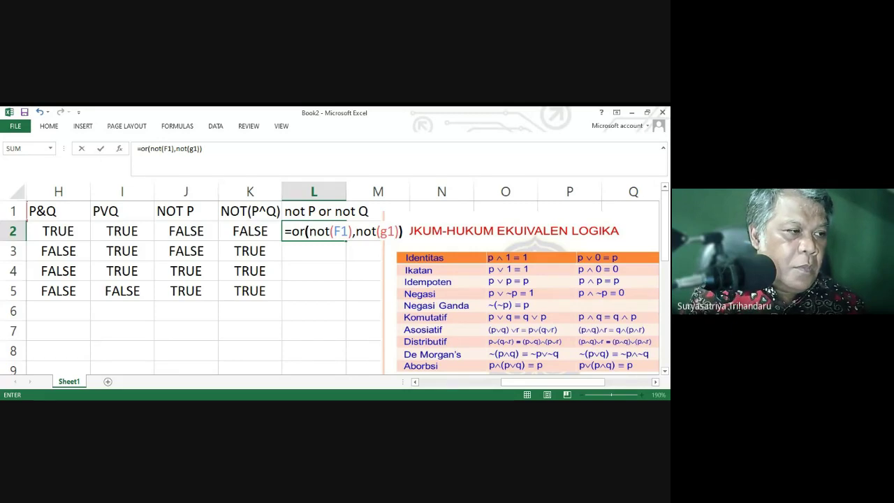
key("Return")
key("Up")
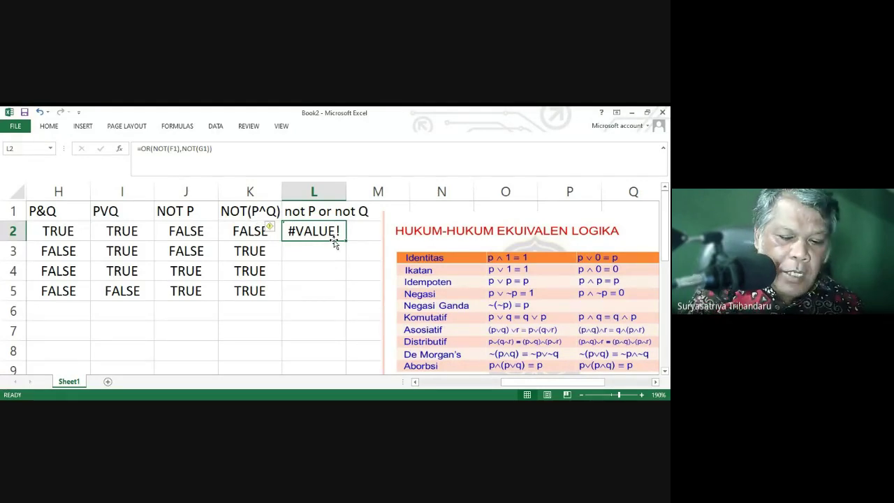
key("Delete")
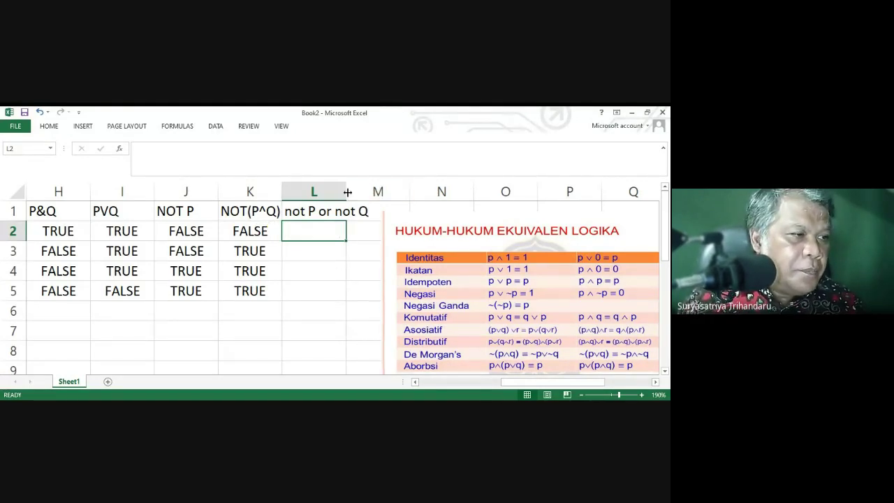
Widen column L to fit its header and enter the formula =OR(NOT(F2),NOT(G2)) in cell L2
left_click_drag(347, 191, 413, 191)
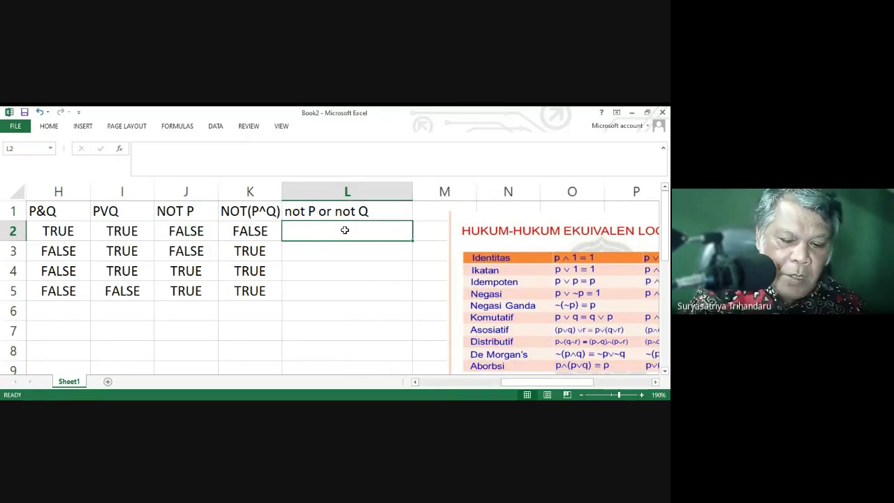
type("=o")
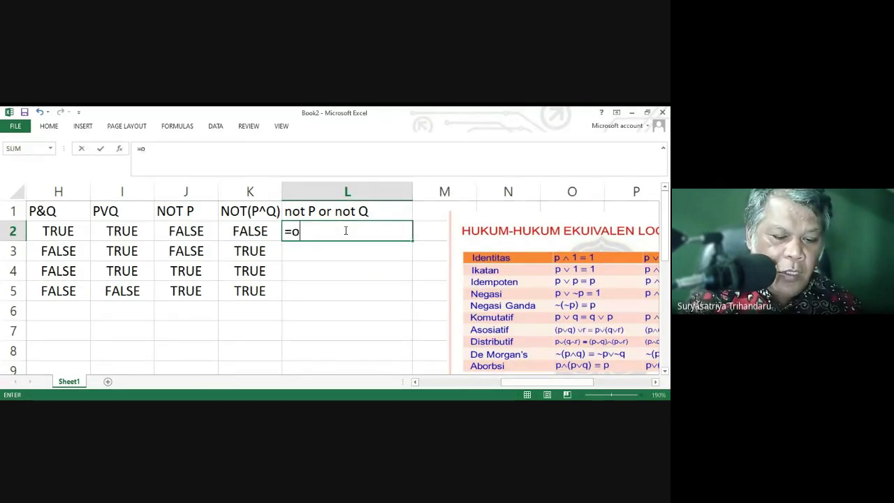
type("r(")
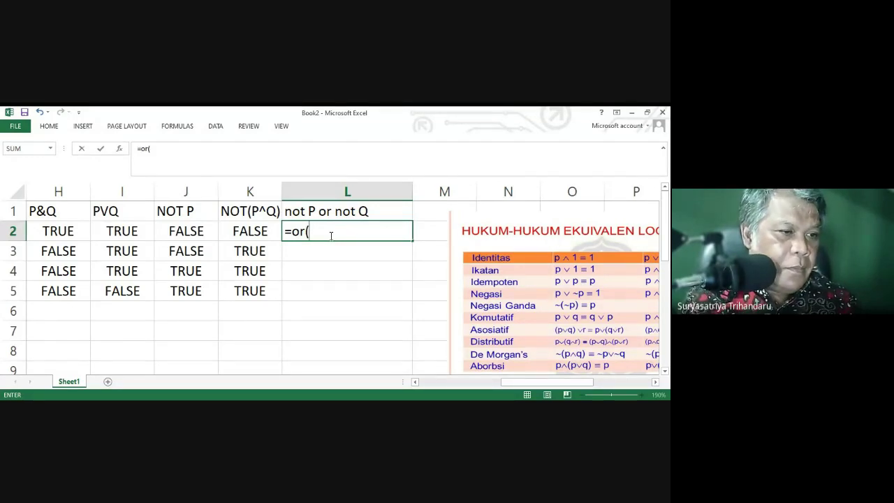
type("not")
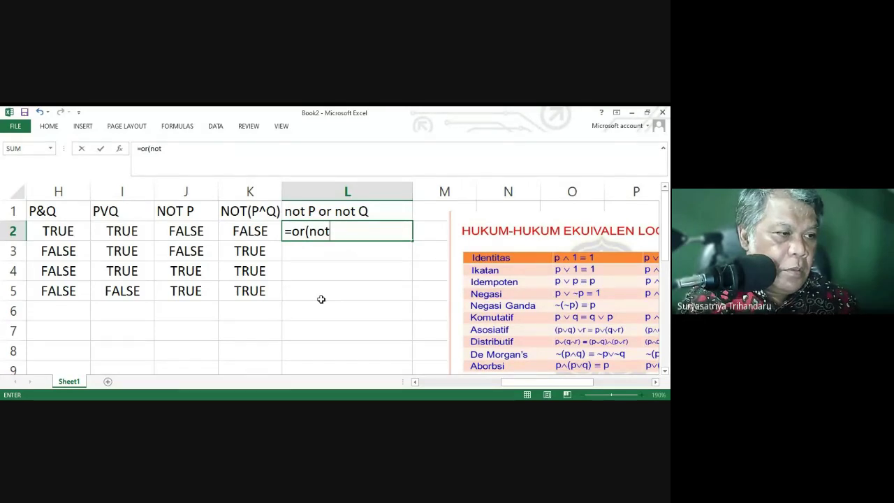
type("(")
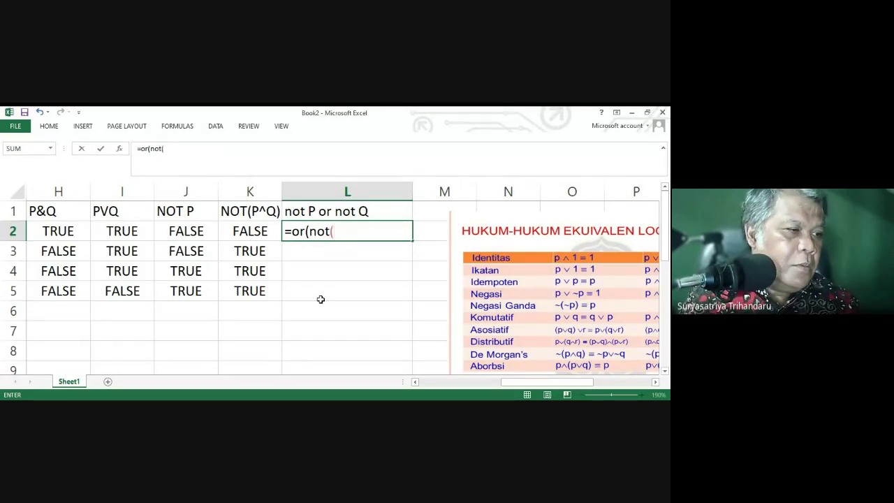
left_click_drag(506, 383, 481, 385)
left_click(62, 231)
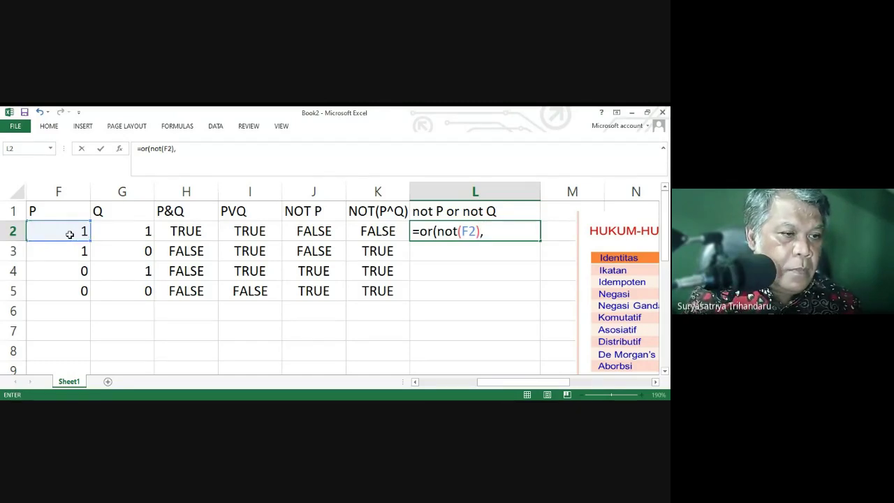
type("not(")
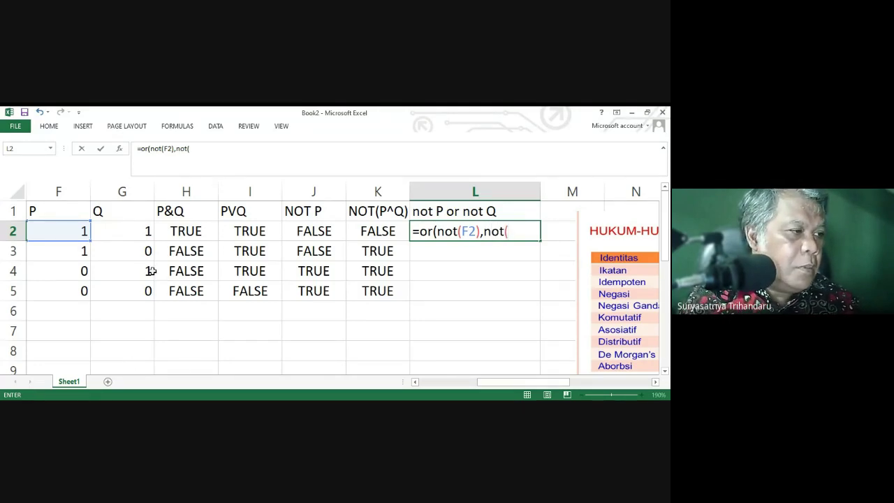
left_click(132, 234)
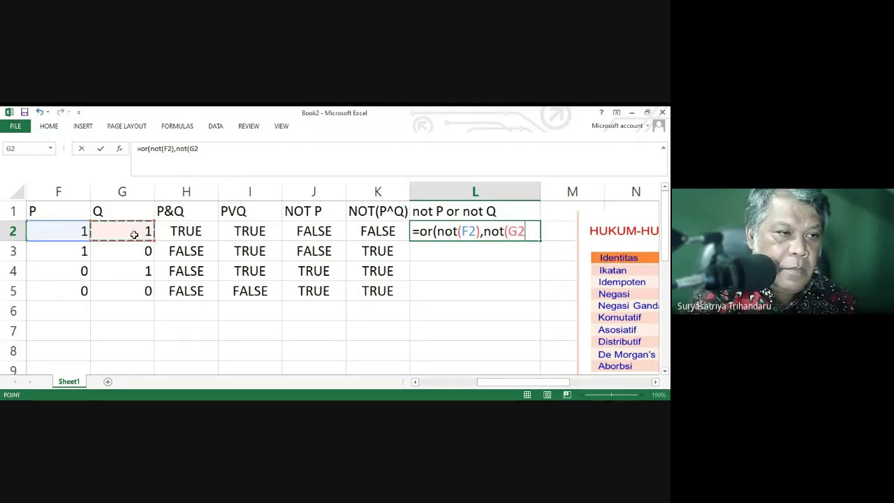
type("))")
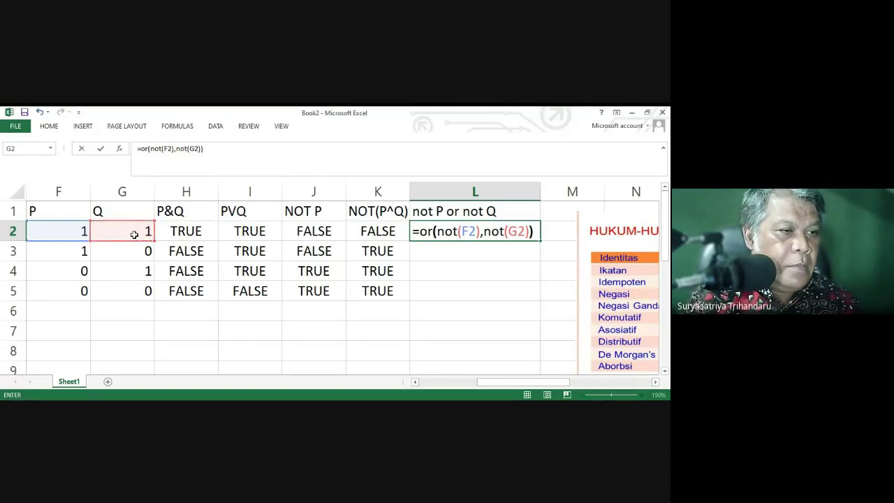
key("Return")
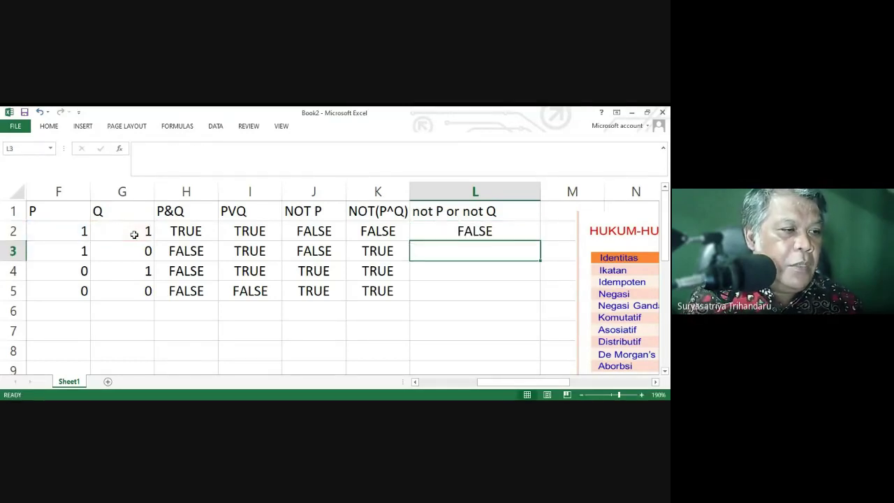
Copy the OR(NOT) formula from L2 down through L5 to complete the "not P or not Q" column
left_click(485, 232)
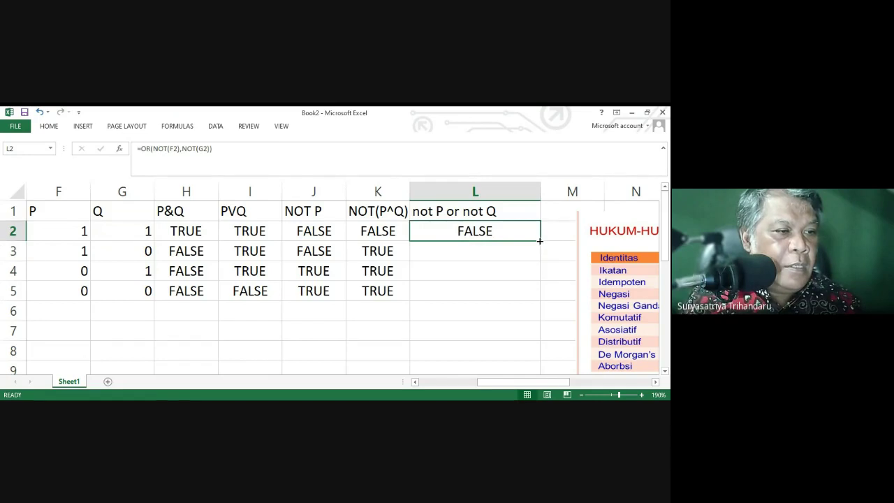
left_click_drag(540, 241, 536, 295)
left_click(477, 333)
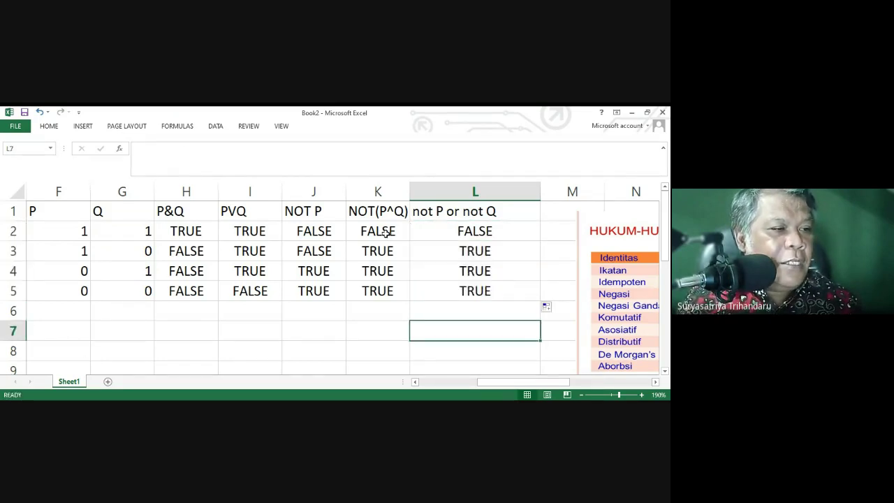
Apply all borders and a gold fill to K1:L5 to highlight the two De Morgan columns, headers included
left_click_drag(386, 232, 475, 289)
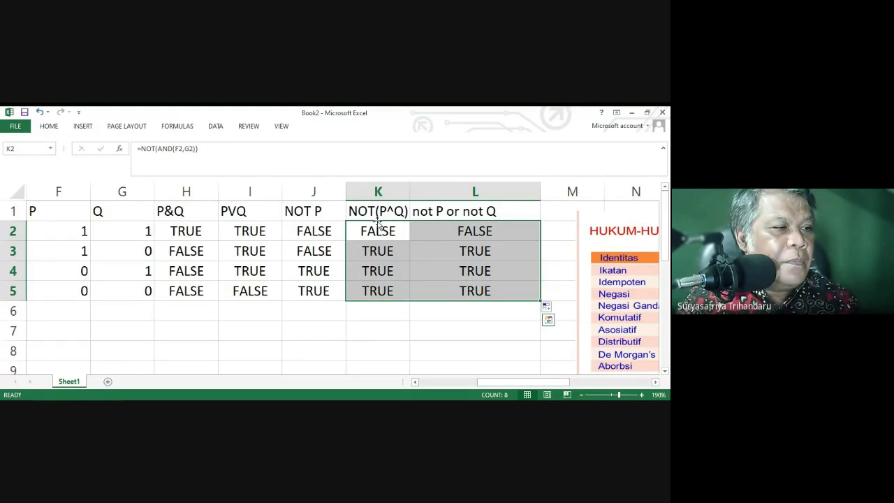
left_click_drag(378, 211, 470, 287)
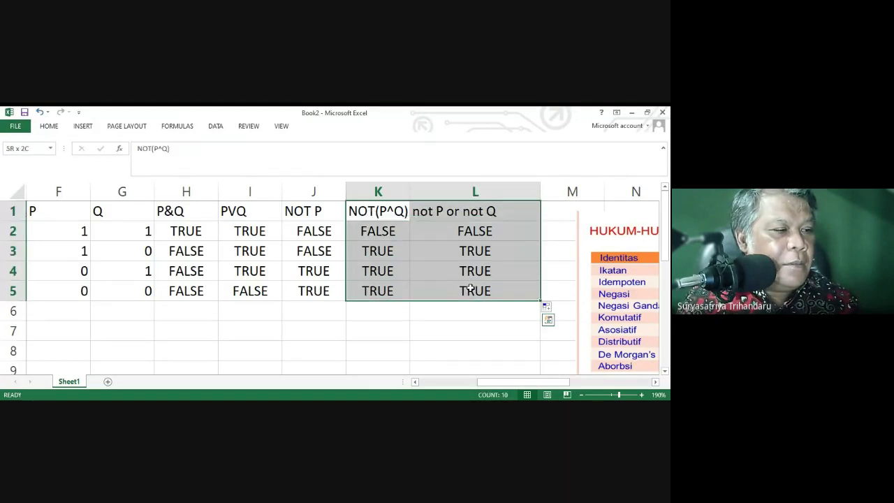
left_click(49, 127)
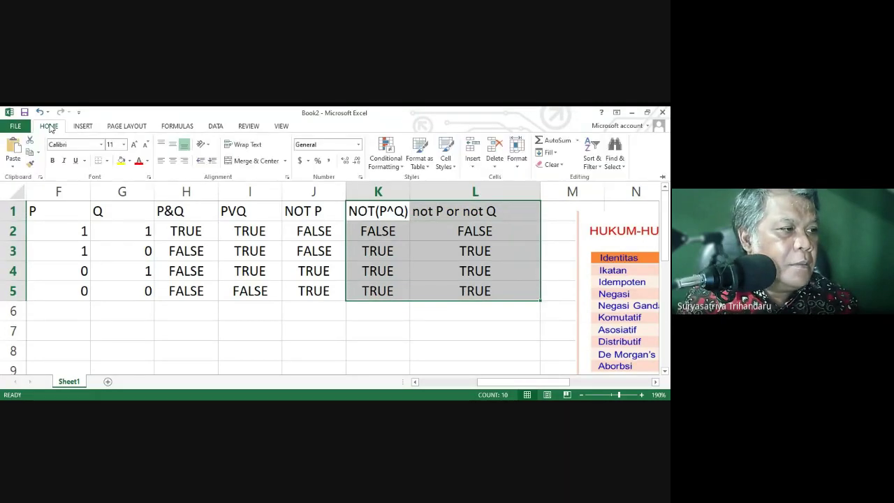
left_click(107, 161)
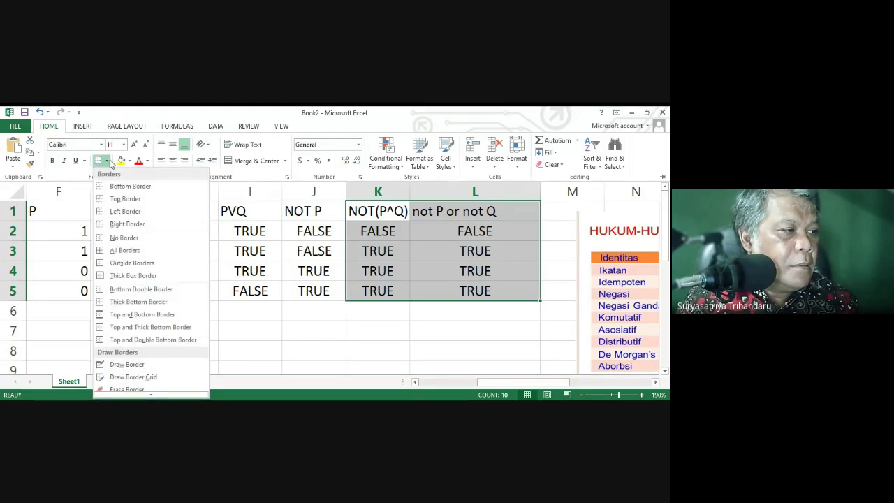
left_click(110, 249)
left_click(129, 161)
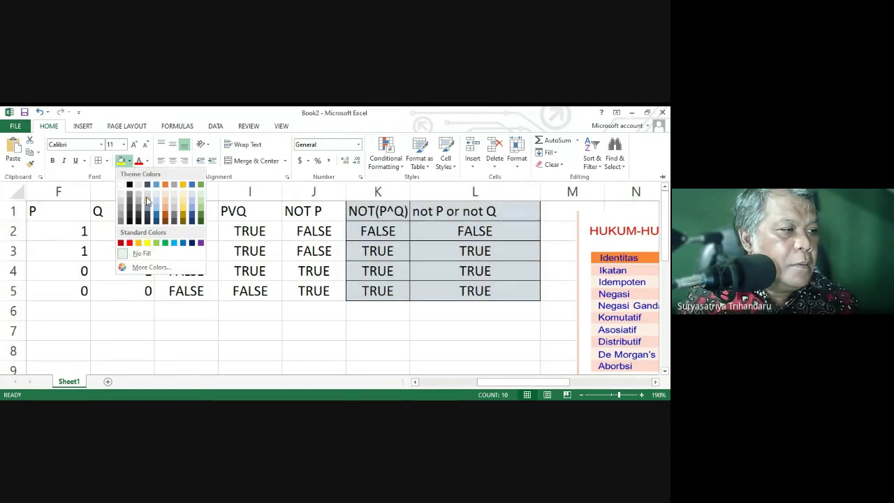
left_click(185, 212)
left_click(510, 385)
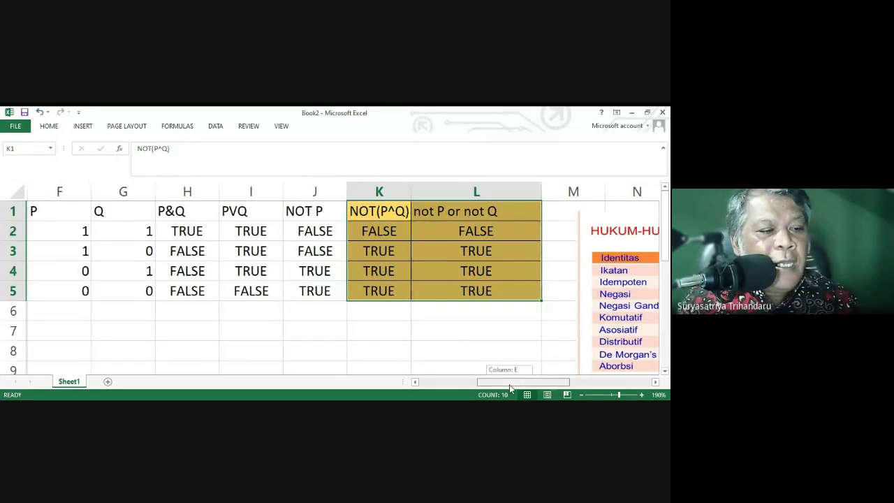
left_click_drag(509, 384, 546, 386)
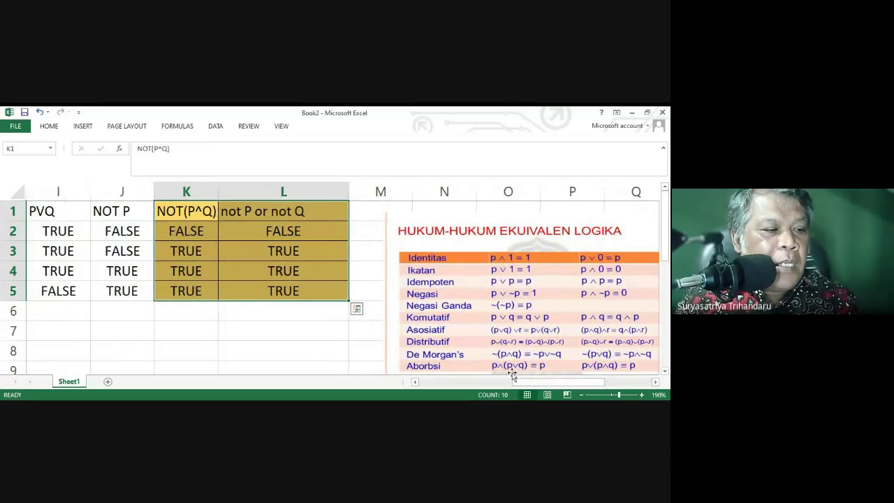
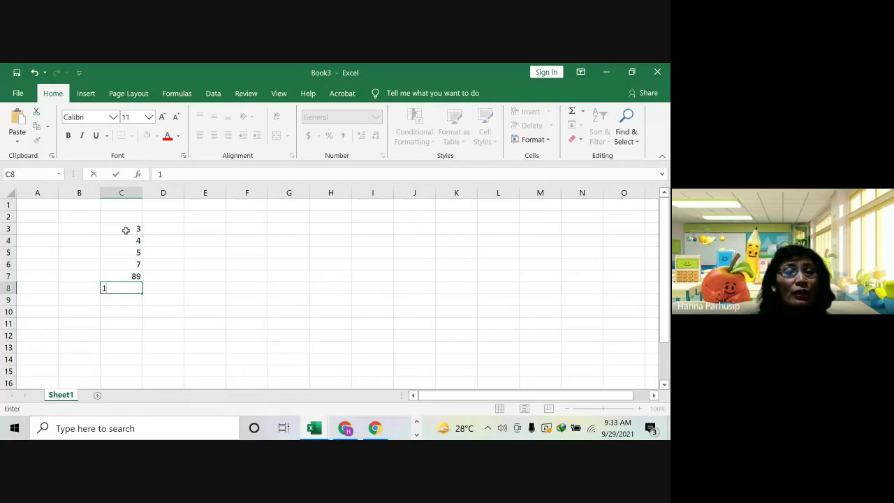
Enter 10 in cell C8 and change cell C7 to 9
type("0")
key("Up")
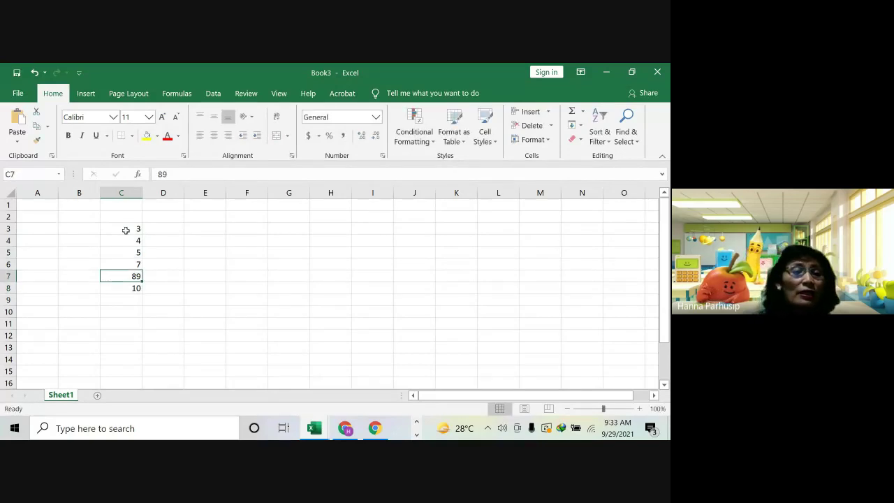
type("9")
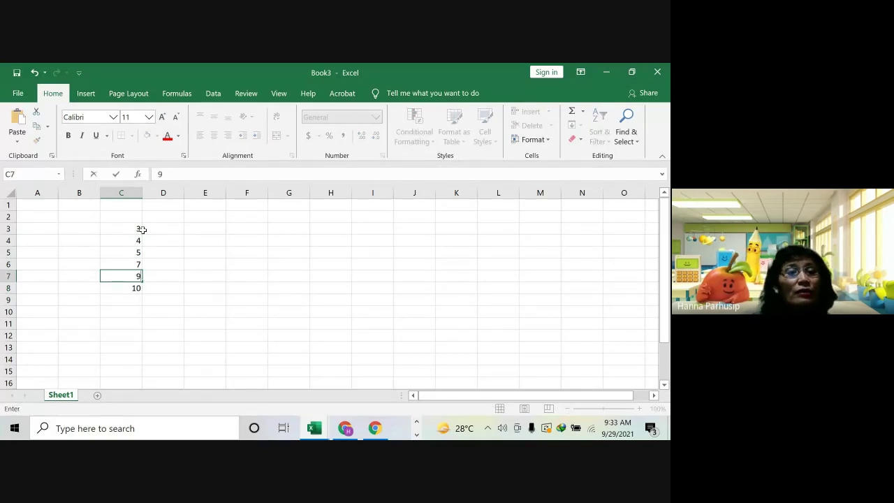
left_click(136, 229)
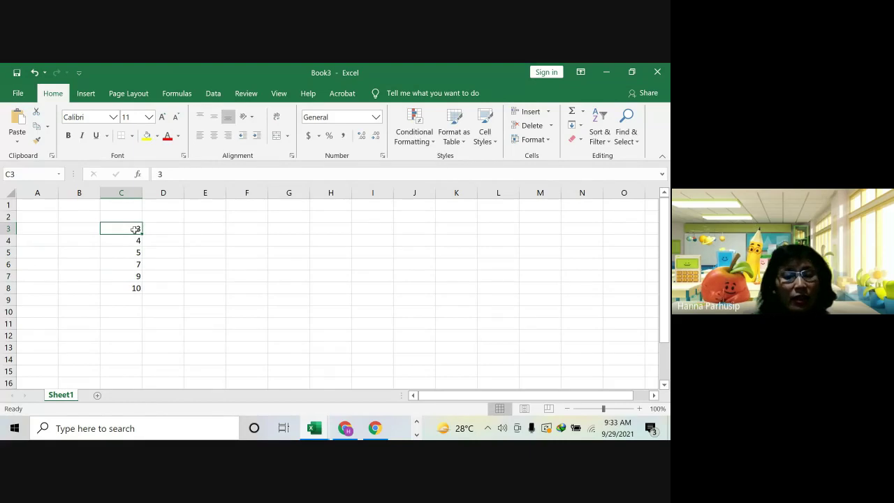
Change cell C3 to 30 and cell C4 to 40
double_click(136, 229)
type("0")
key("shift+Tab")
key("Down")
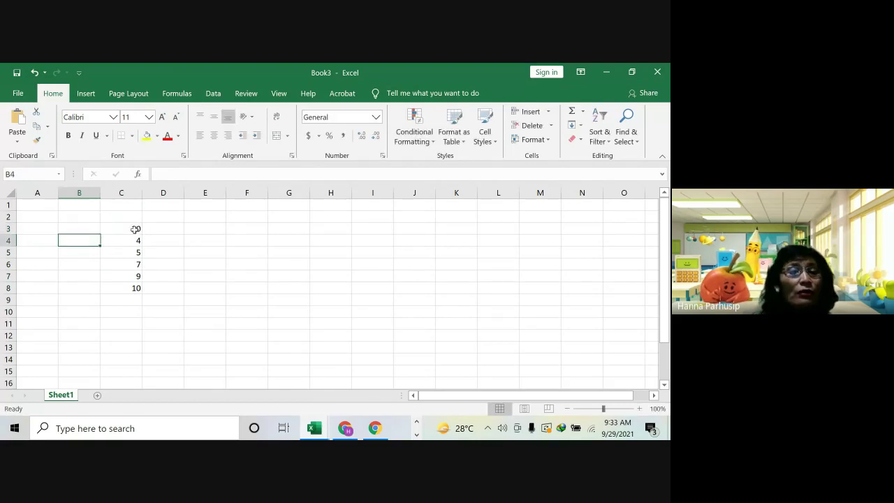
key("Right")
key("F2")
type("0")
key("Return")
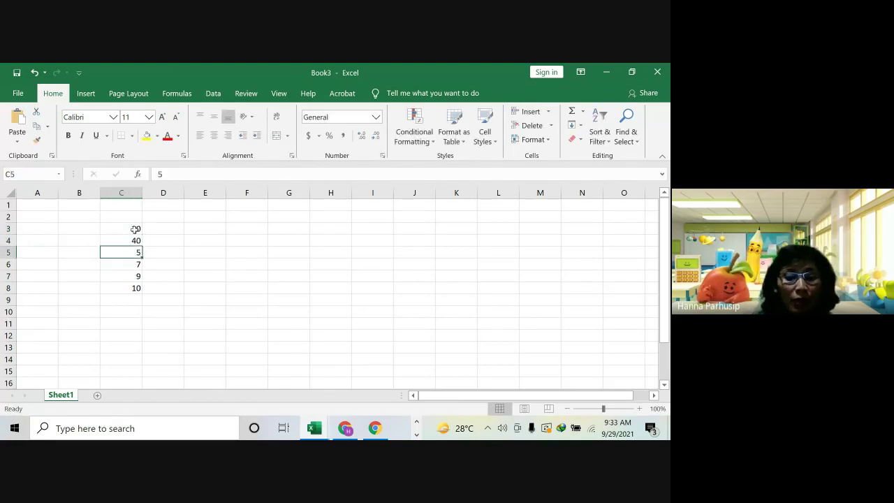
Change the remaining numbers in cells C5 to C8 to 50, 70, 90 and 100
key("F2")
type("0")
key("Return")
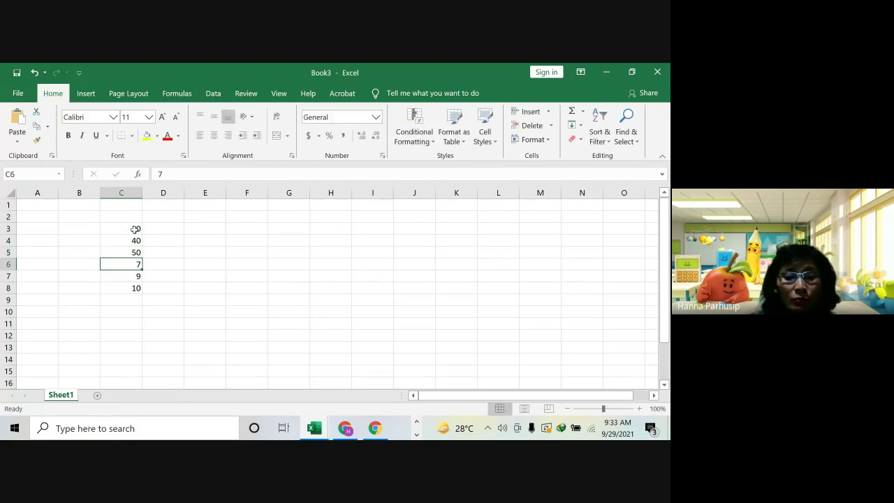
key("F2")
type("0")
key("Return")
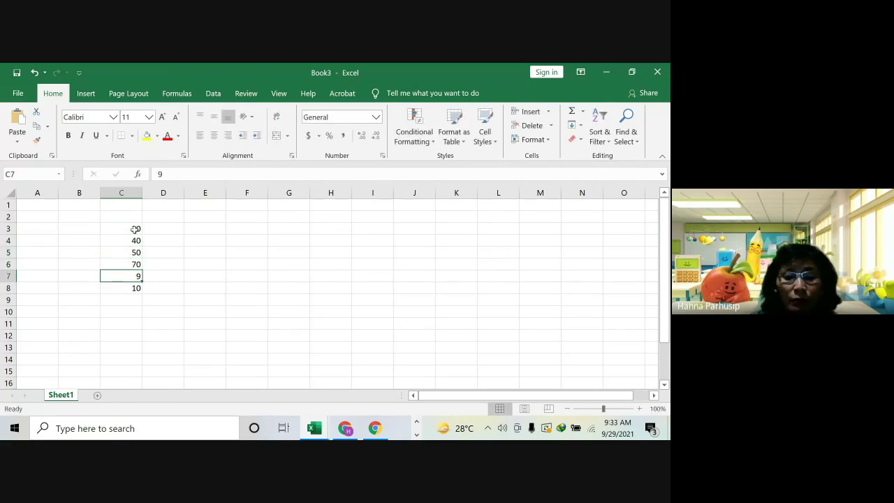
type("8")
key("BackSpace")
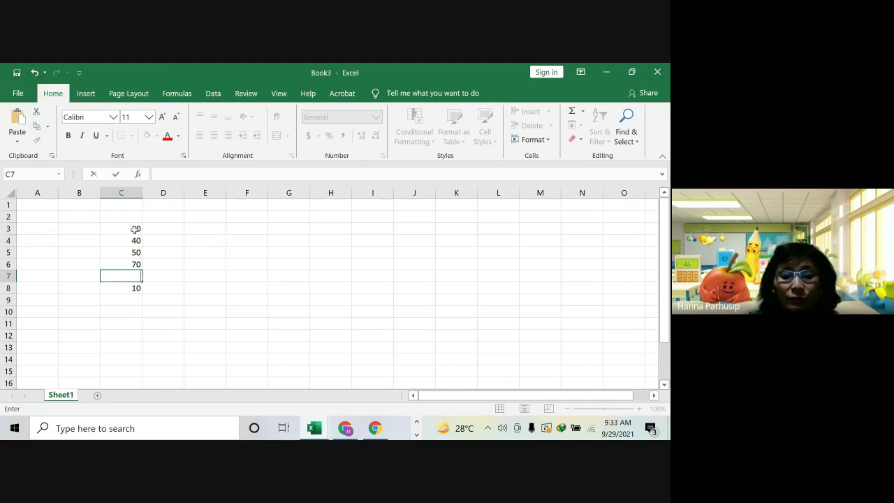
type("90")
key("Return")
type("100")
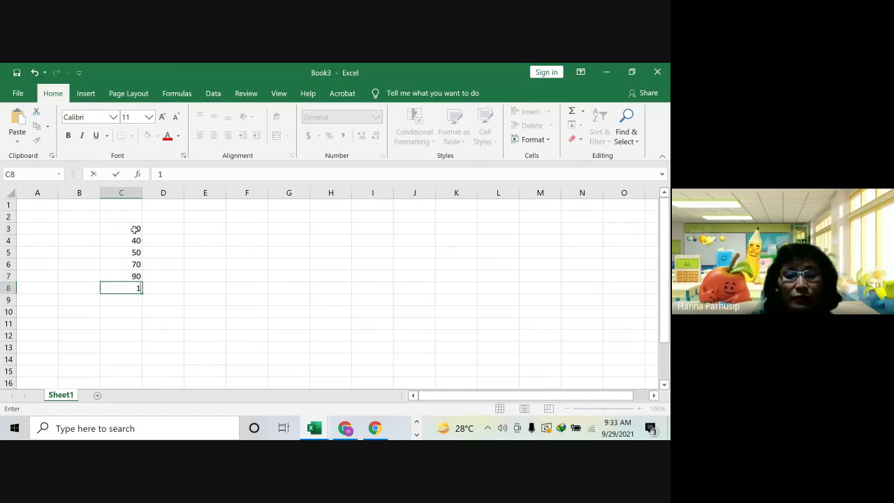
Total the column of numbers with the formula =SUM(C3:C8) in cell C9 and check the entered formula
left_click(111, 304)
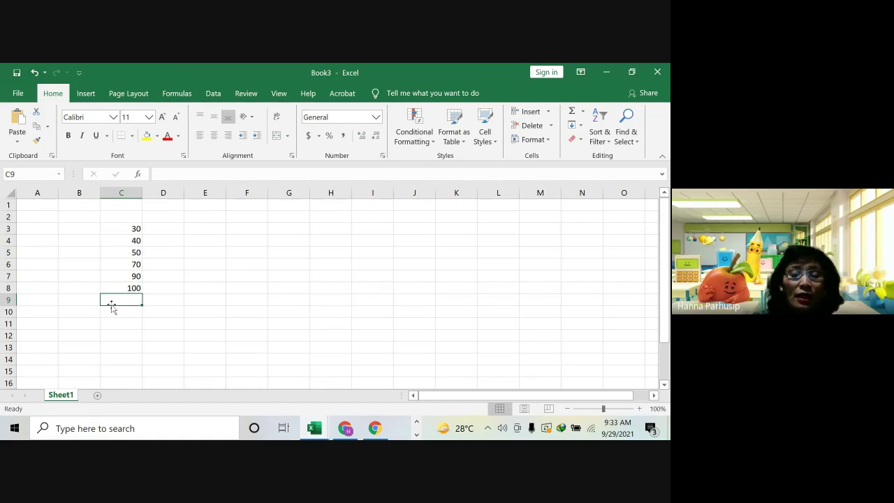
type("=sum")
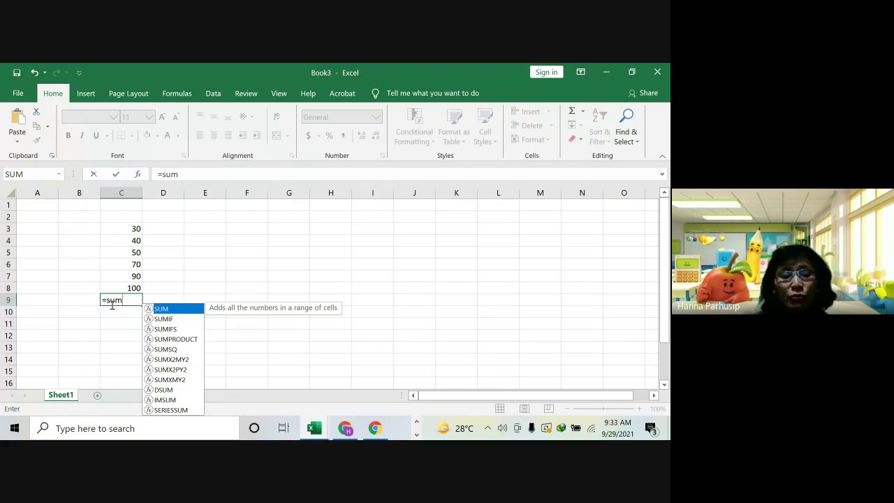
type("(")
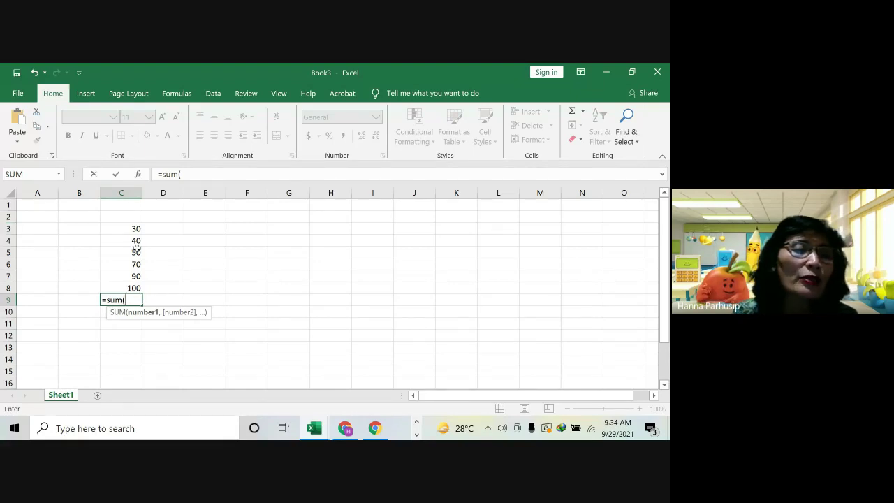
type("C")
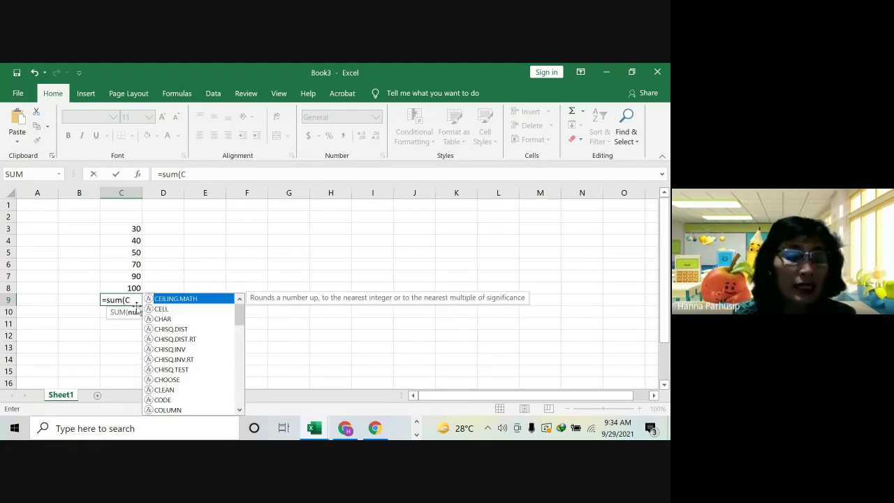
type("3")
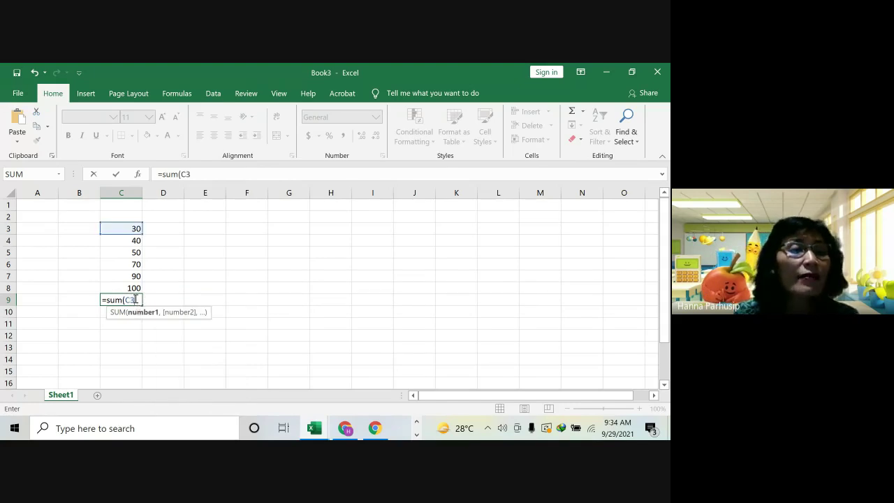
left_click(138, 232)
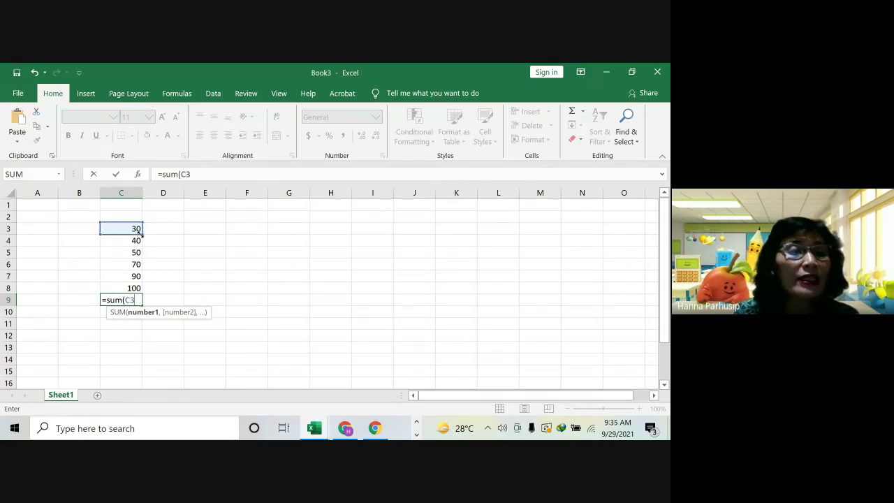
left_click_drag(139, 232, 137, 292)
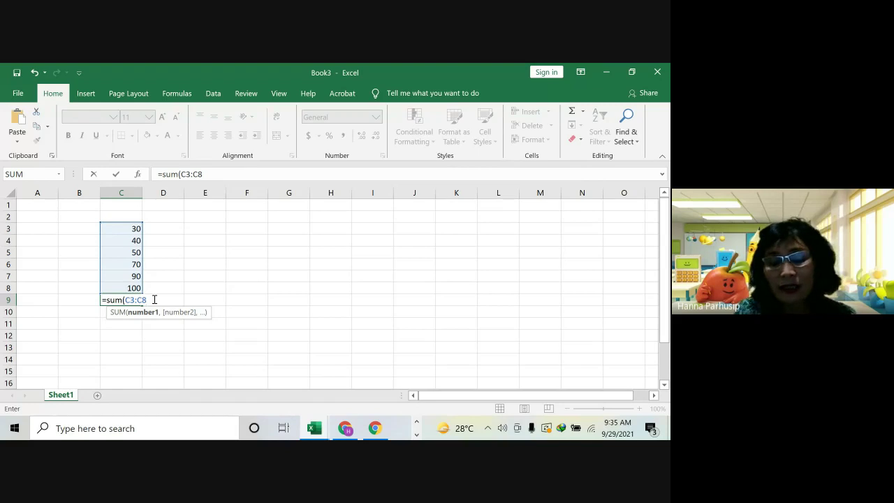
type(")")
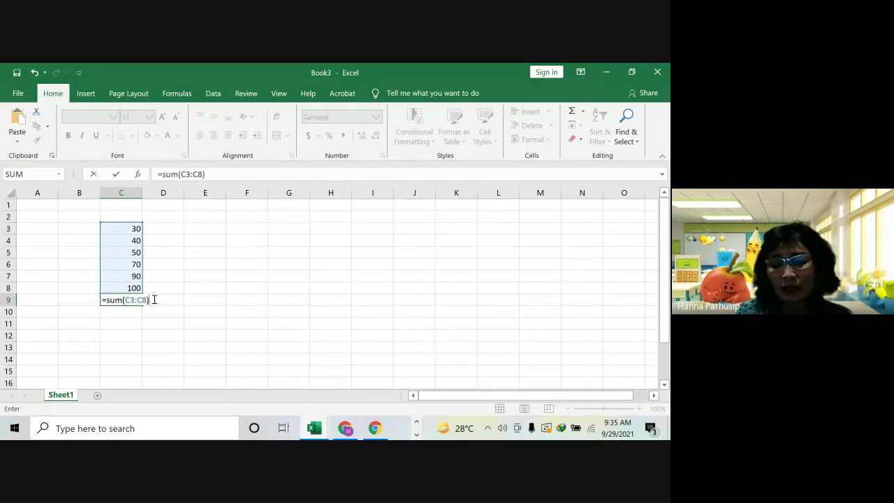
key("Return")
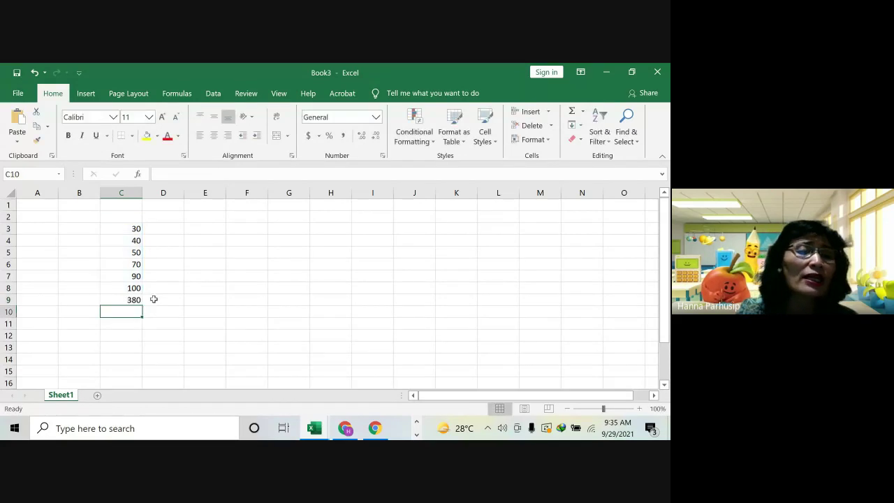
left_click(126, 299)
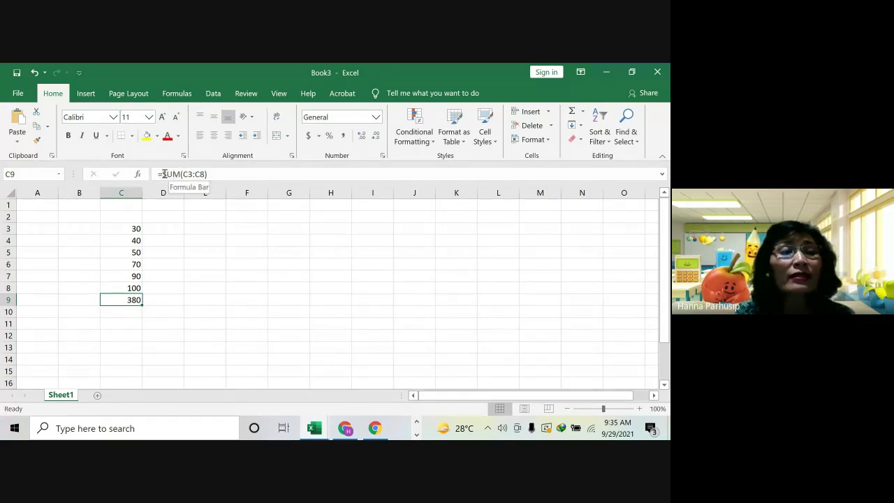
left_click(179, 307)
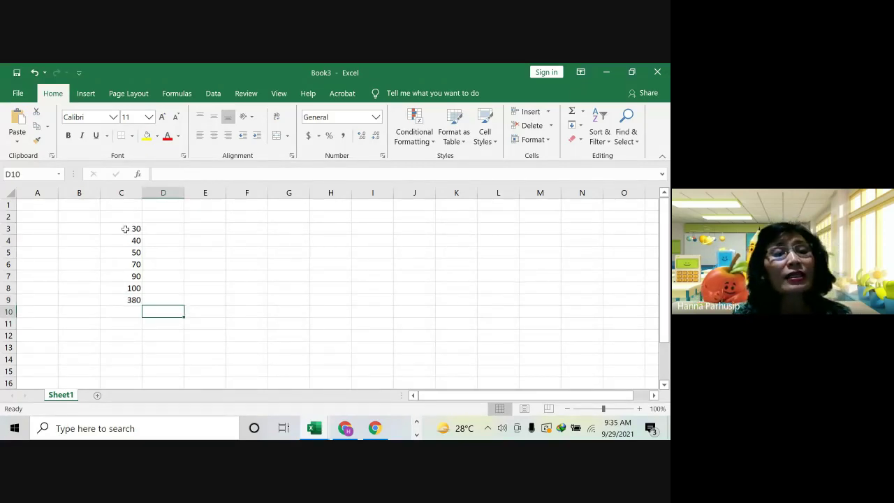
Select the numbers in C3:C8 and look through the hierarchy, waterfall and statistical chart types available for them
left_click_drag(125, 229, 135, 289)
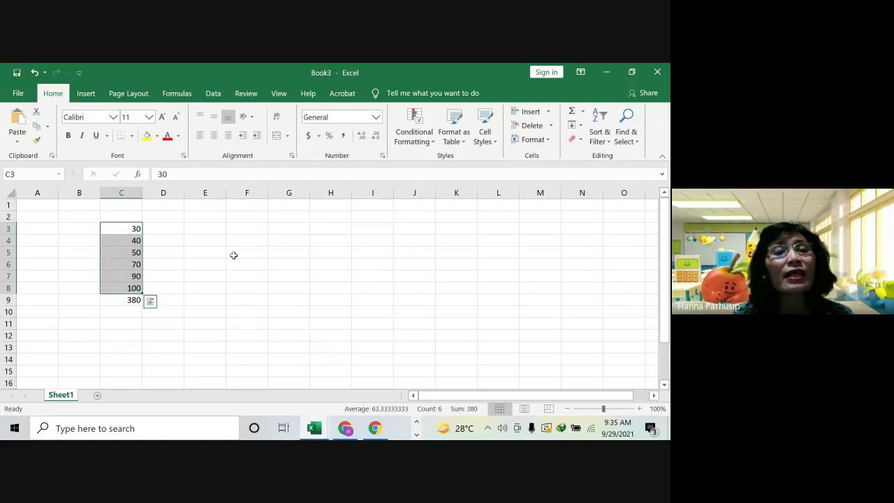
left_click(215, 94)
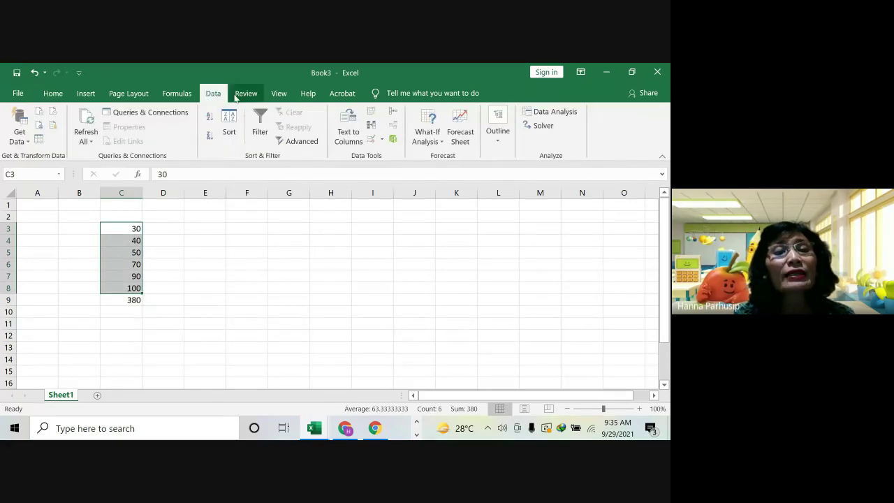
left_click(246, 95)
left_click(278, 96)
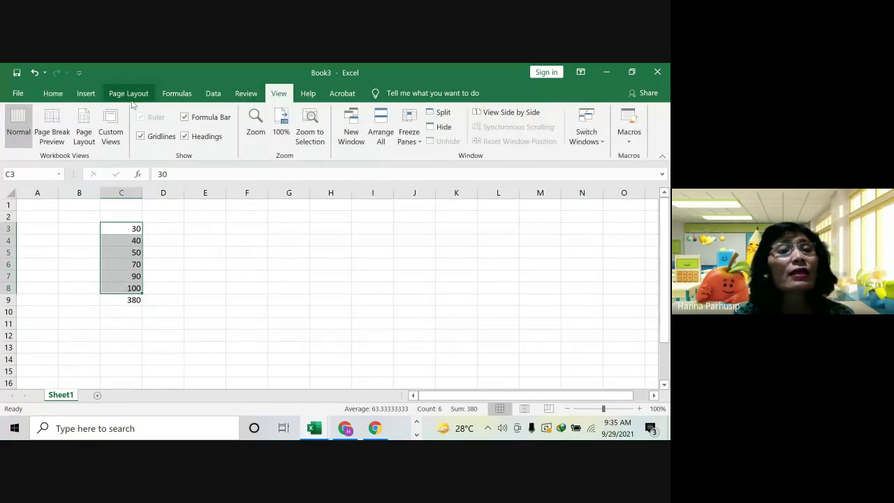
left_click(86, 94)
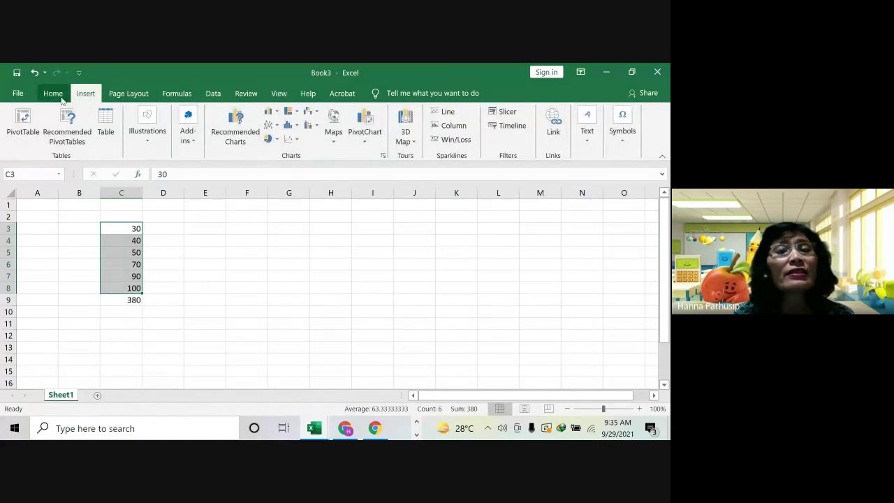
left_click(291, 112)
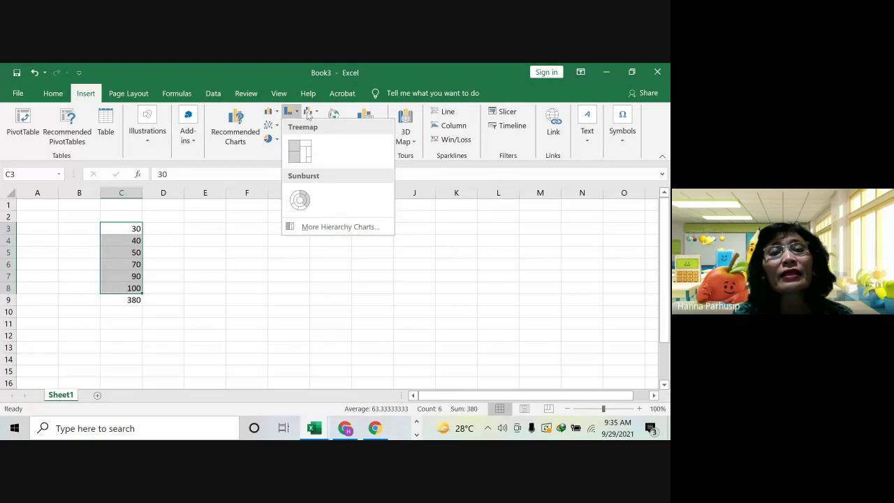
left_click(308, 114)
left_click(308, 113)
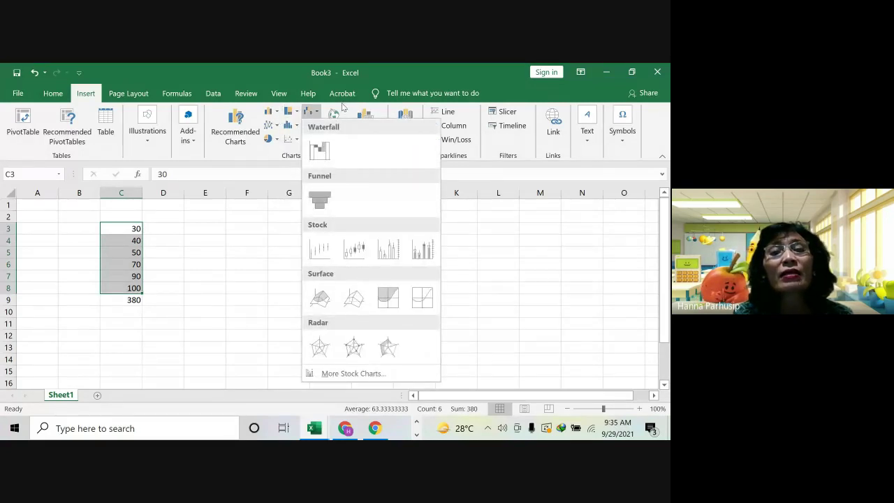
left_click(342, 106)
left_click(296, 126)
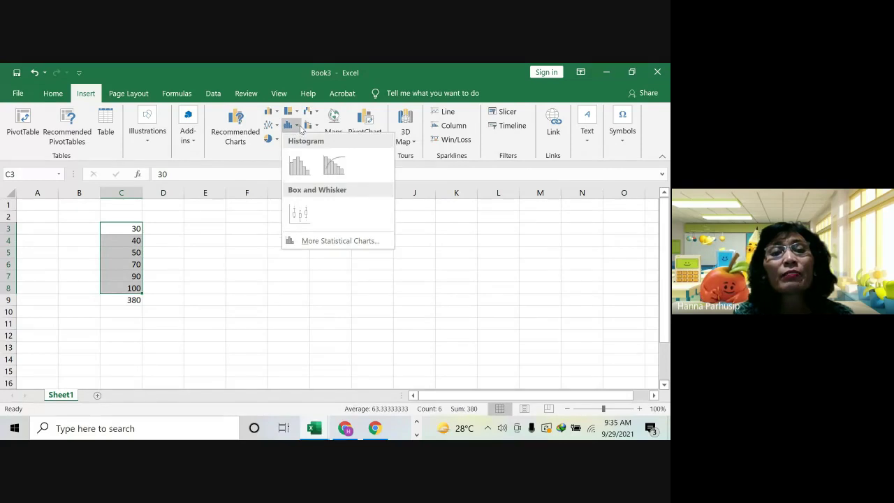
Insert a standard pie chart of the values in C3:C8, chosen from the full list of chart types
mouse_move(318, 128)
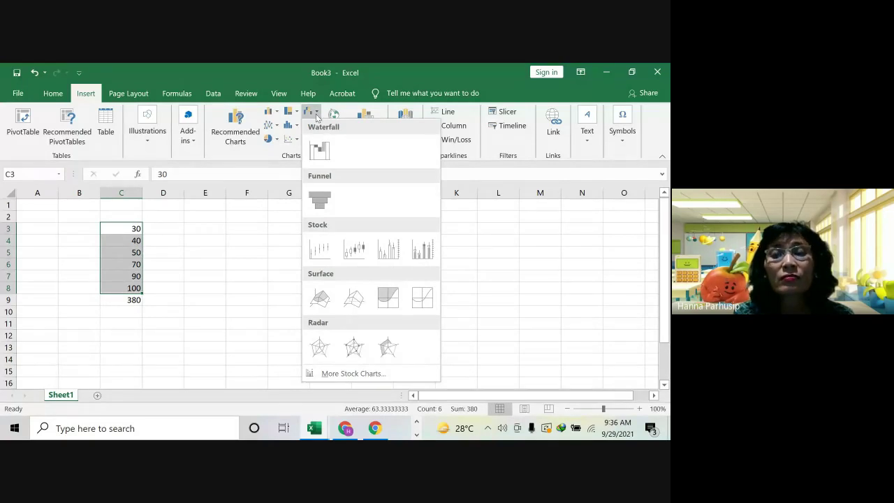
left_click(326, 376)
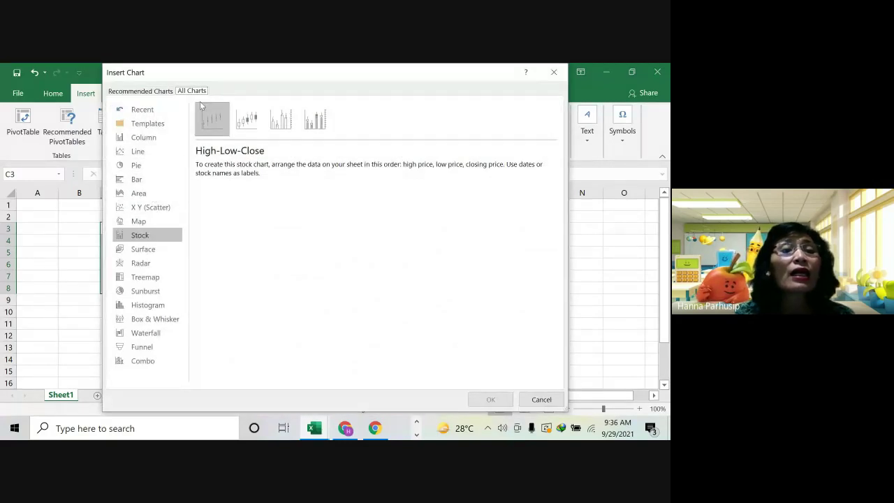
left_click_drag(199, 74, 392, 80)
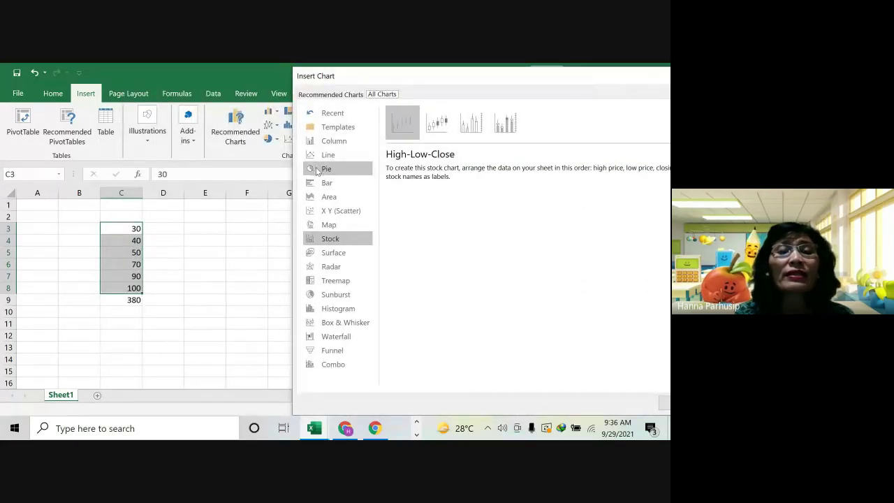
left_click(318, 171)
mouse_move(459, 198)
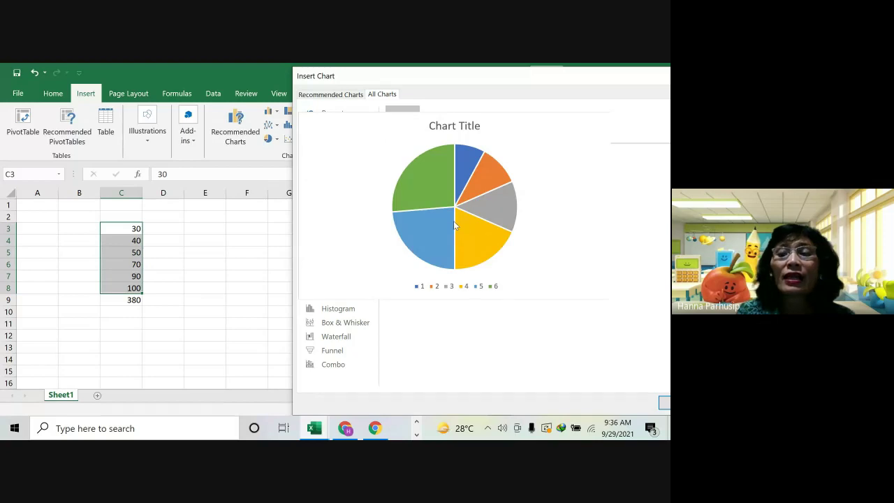
left_click_drag(443, 72, 376, 72)
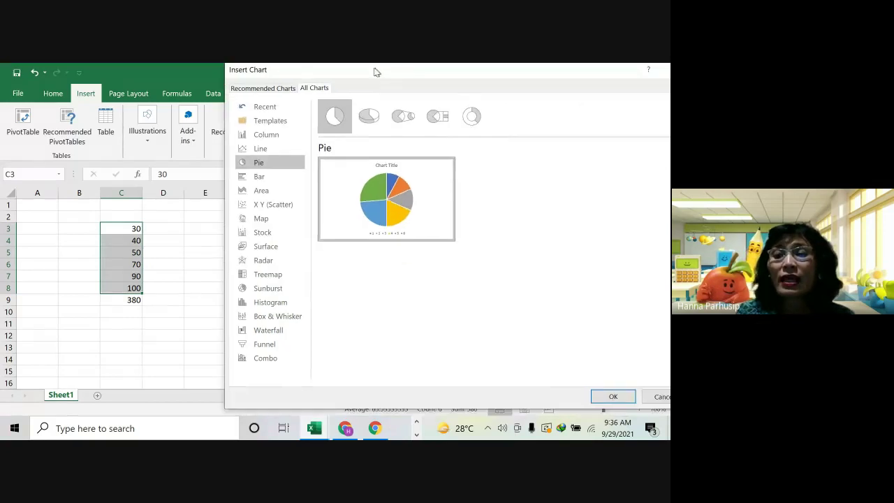
left_click(614, 397)
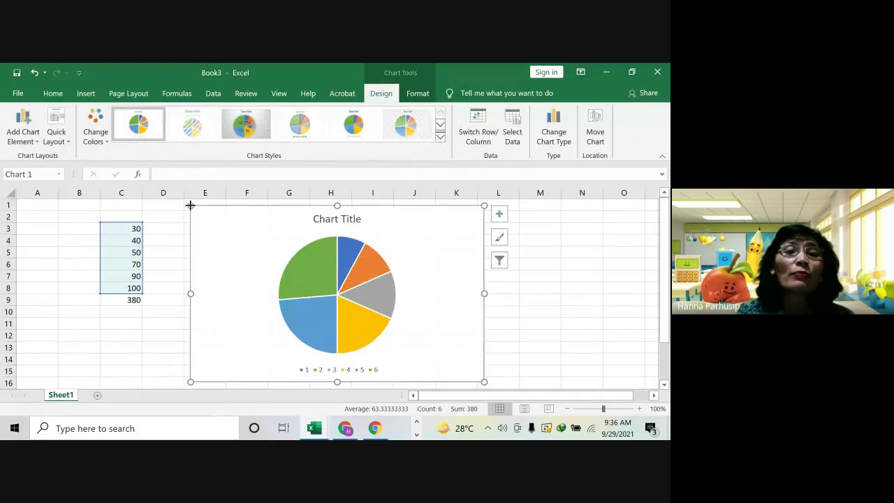
Shrink the pie chart to about half its width and place it beside the numbers, over columns E to H
left_click_drag(190, 205, 330, 269)
left_click_drag(364, 279, 249, 218)
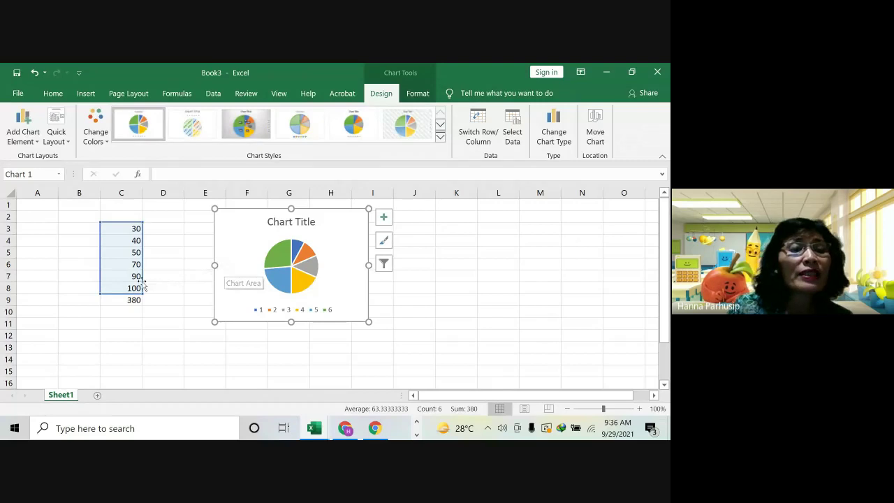
mouse_move(282, 277)
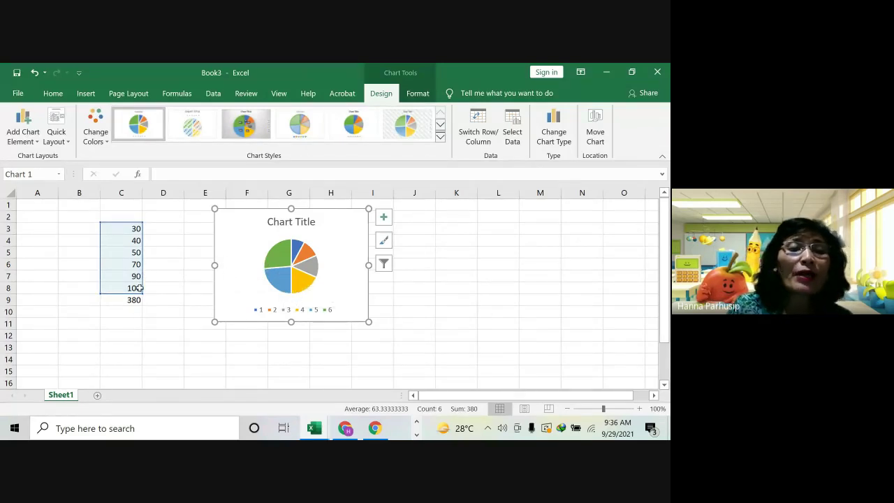
Apply the light chart style with percentage labels on the slices, nudge the pie chart slightly right, and leave it for cell D3
left_click(279, 262)
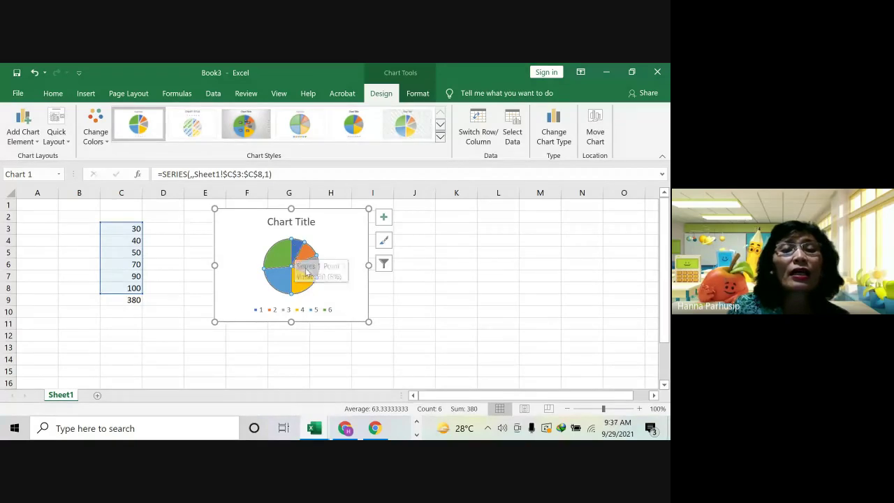
left_click(302, 280)
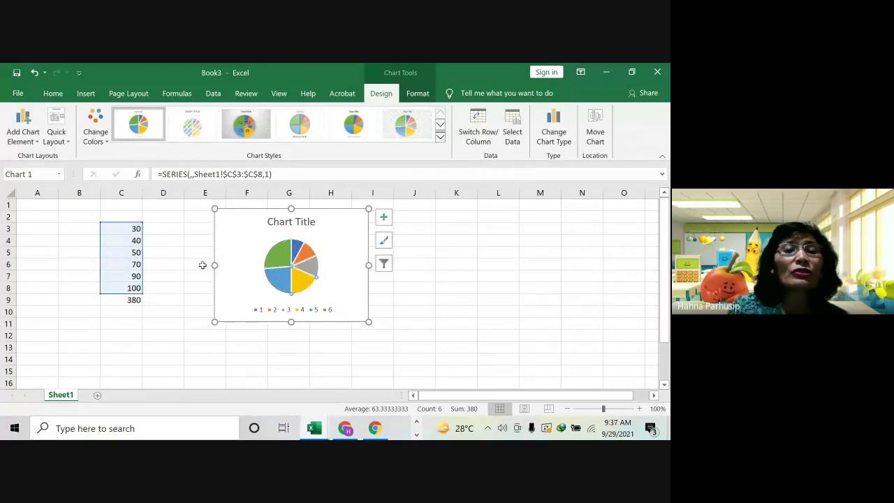
left_click(195, 133)
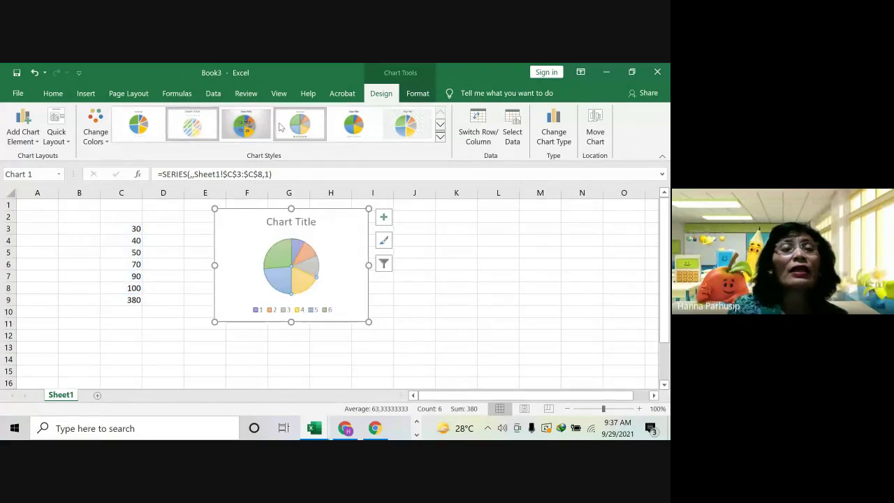
left_click(439, 126)
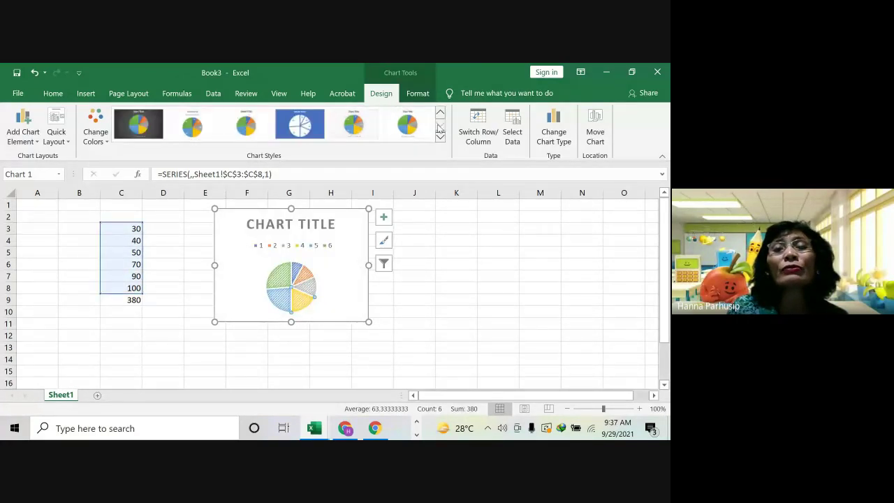
left_click(353, 133)
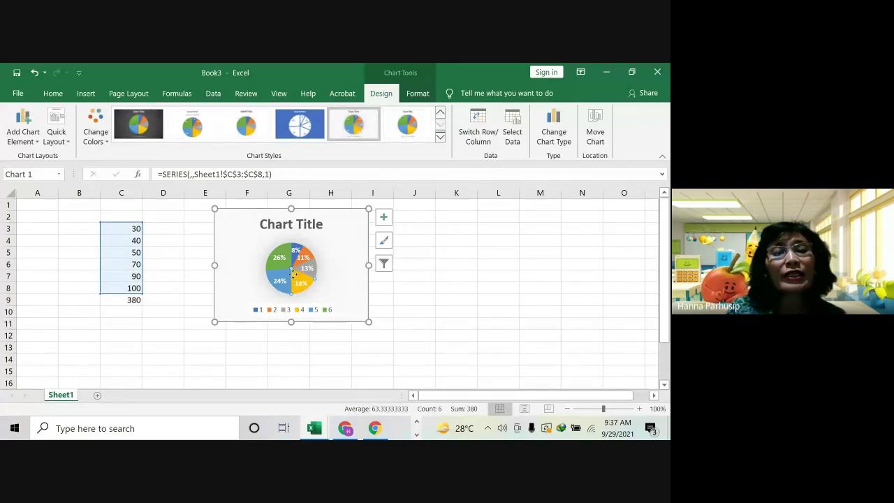
left_click_drag(245, 208, 253, 208)
left_click(161, 232)
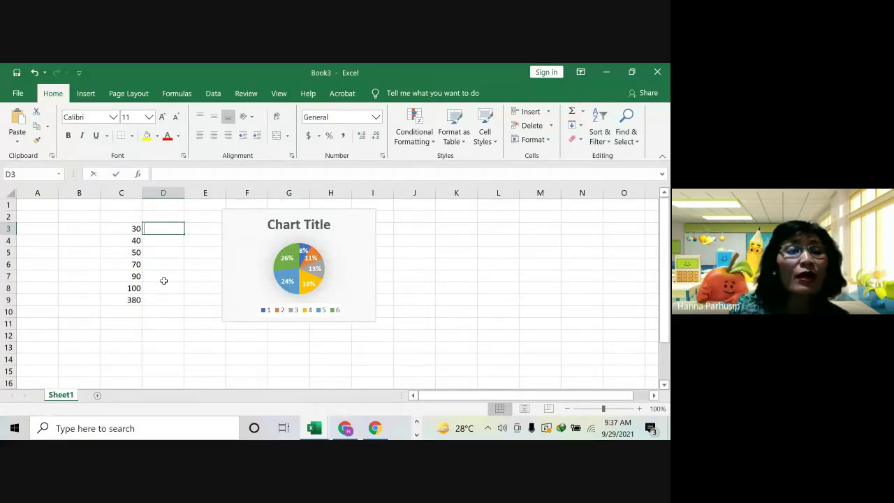
type("=")
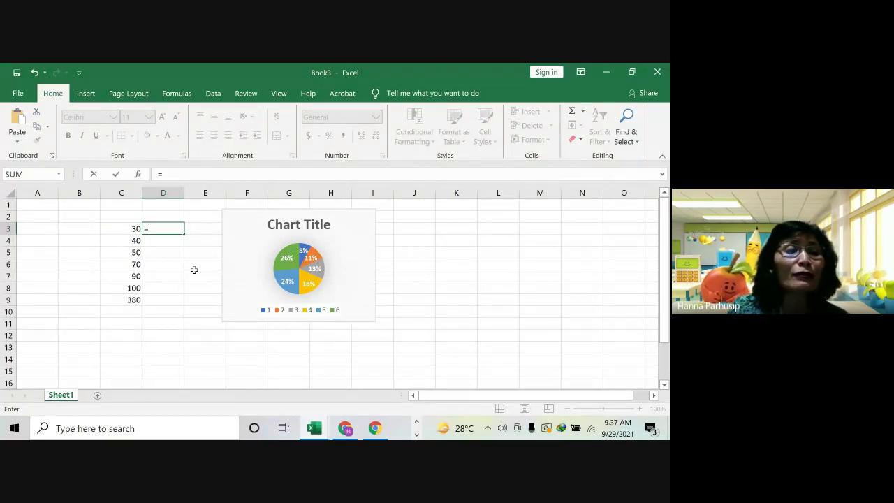
type("3")
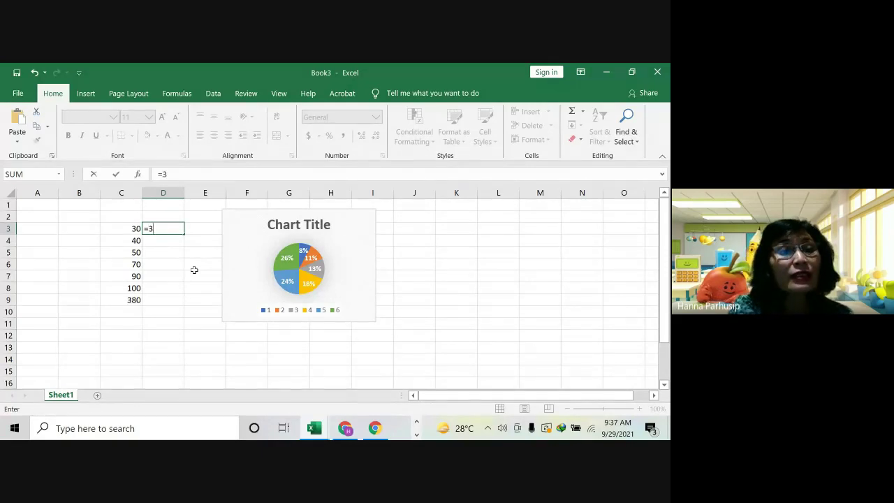
key("Escape")
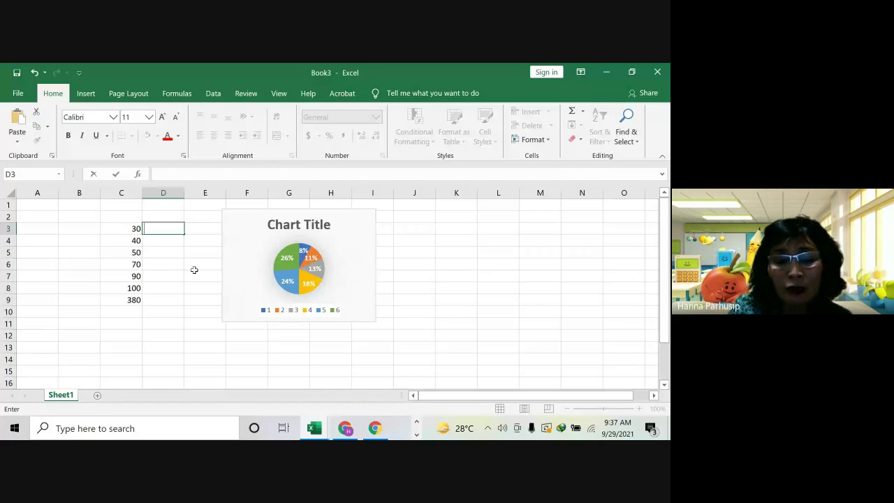
Calculate the first number's share of the total with the formula =C3/C9 in cell D3
type("=")
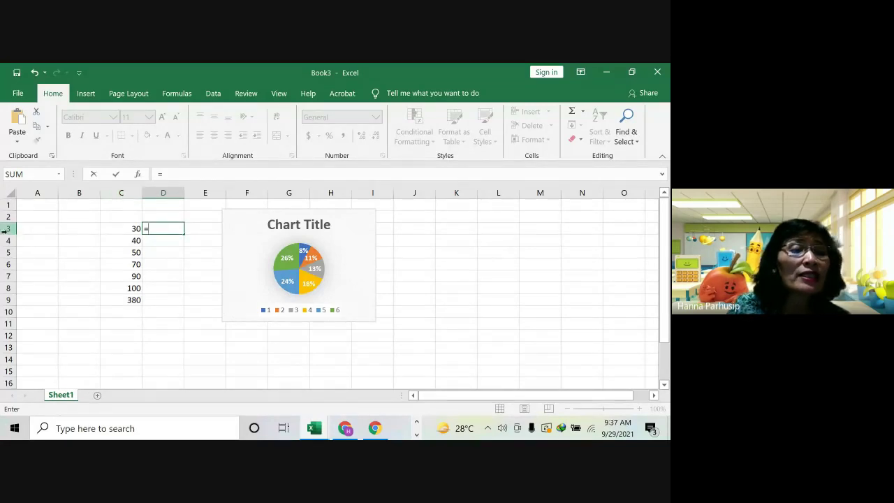
type("C3/")
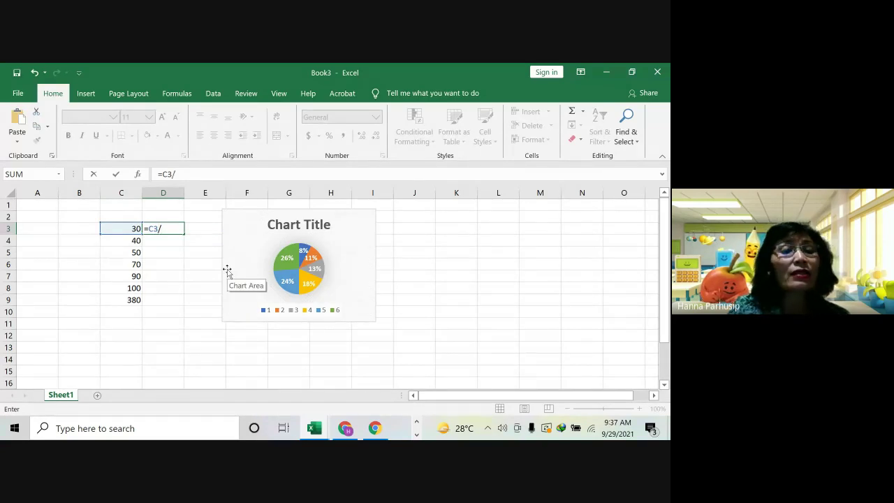
left_click(131, 302)
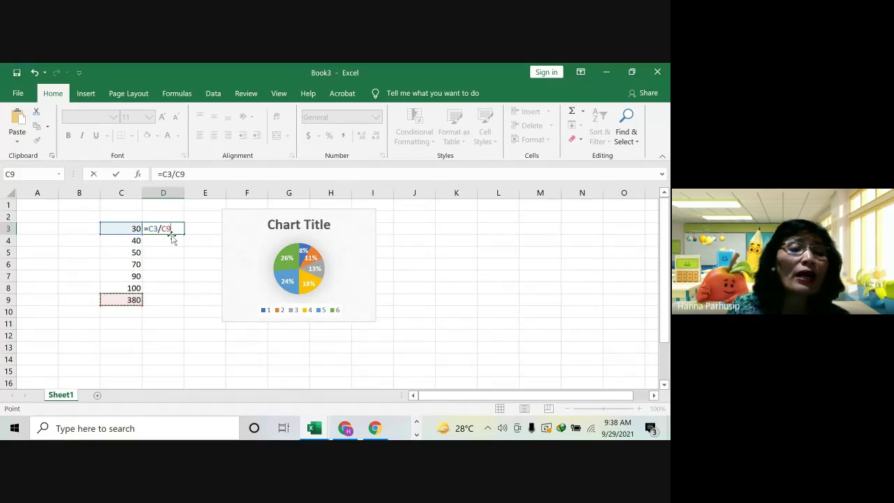
key("Return")
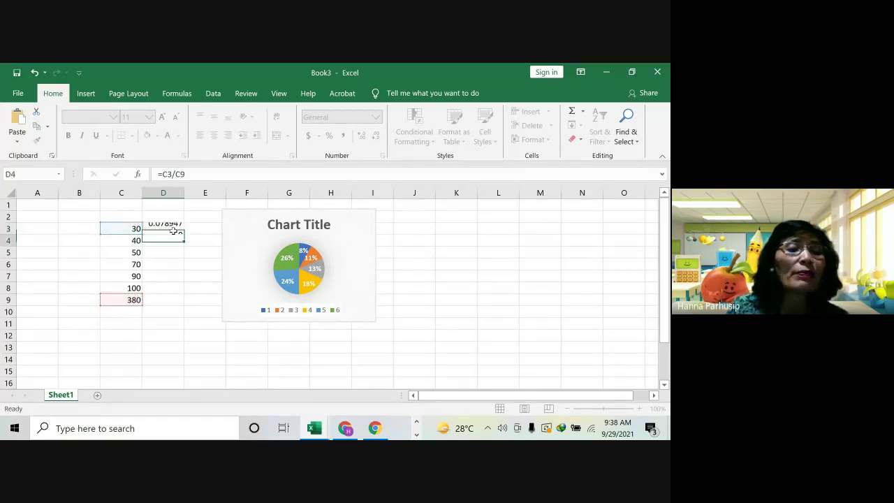
Try to fill the formula in D3 down to D8 and inspect the cell references copied into D4
left_click(172, 229)
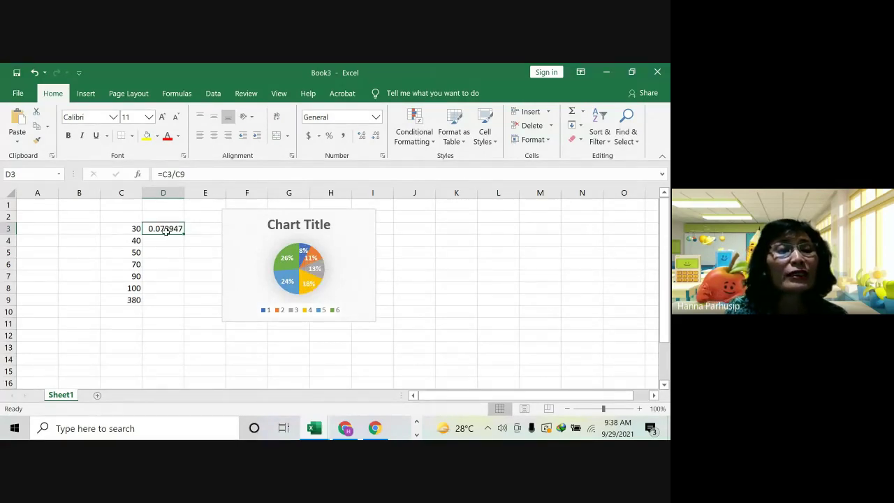
left_click_drag(183, 235, 179, 295)
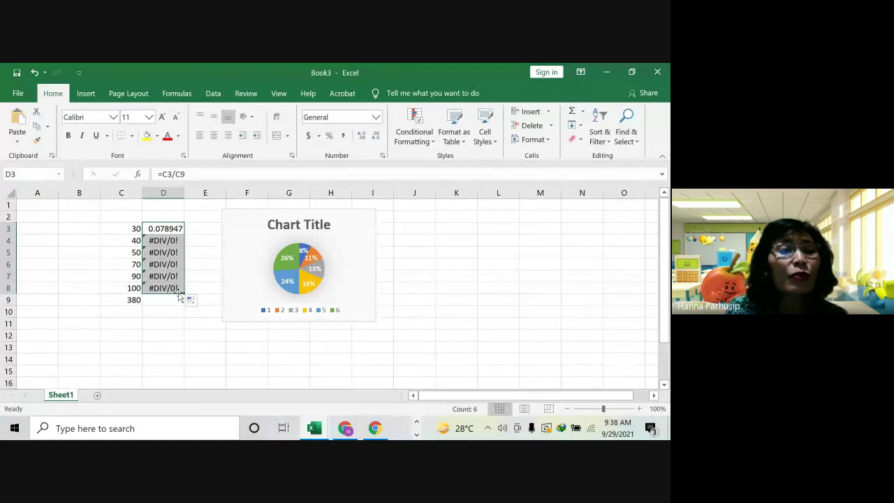
left_click(171, 240)
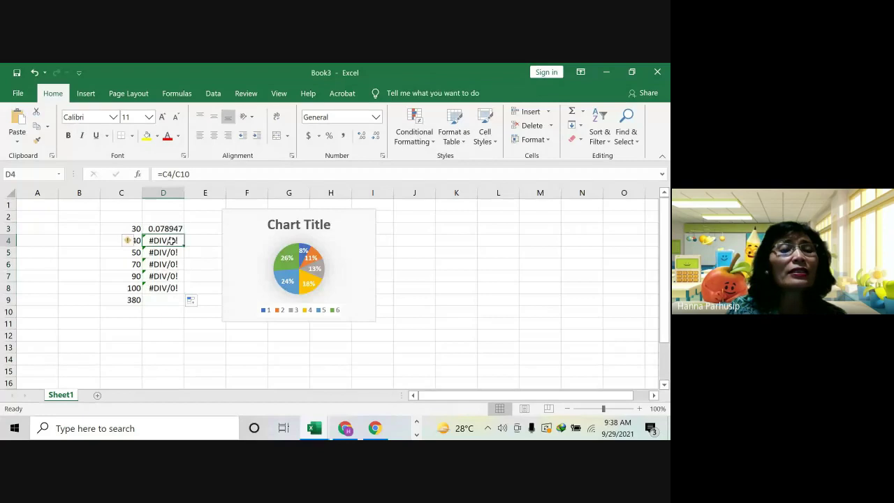
left_click(185, 174)
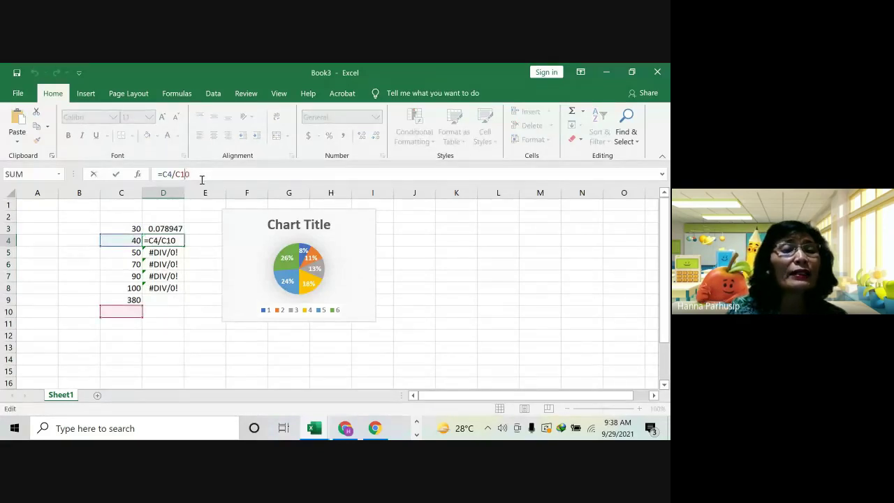
left_click(190, 286)
Make the reference to the total absolute by changing D3 to =C3/$C$9, and fill the formula down to D8
left_click(171, 228)
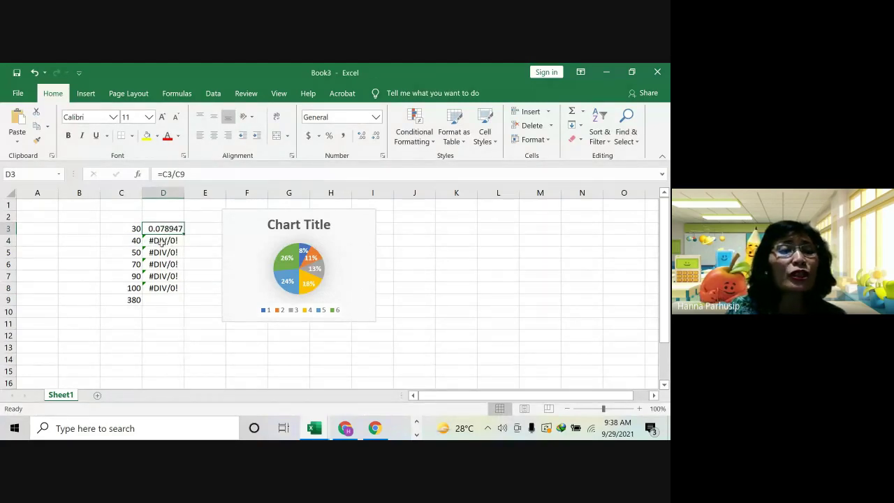
double_click(163, 229)
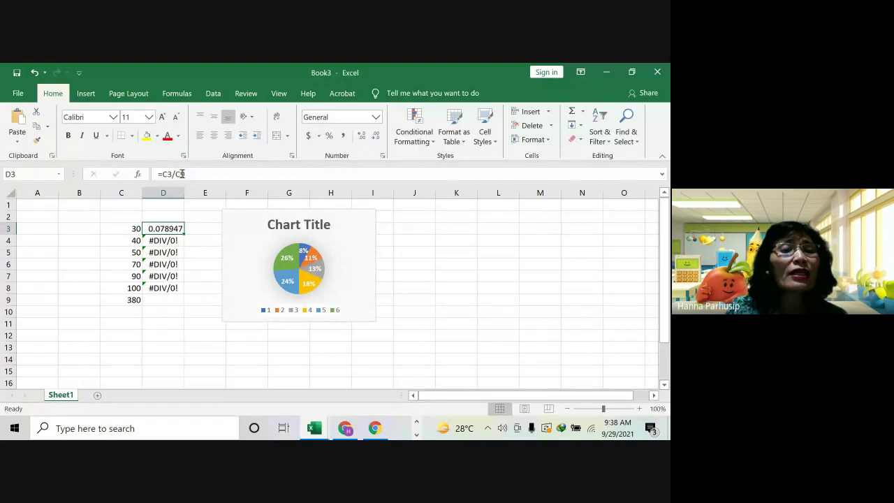
left_click(175, 174)
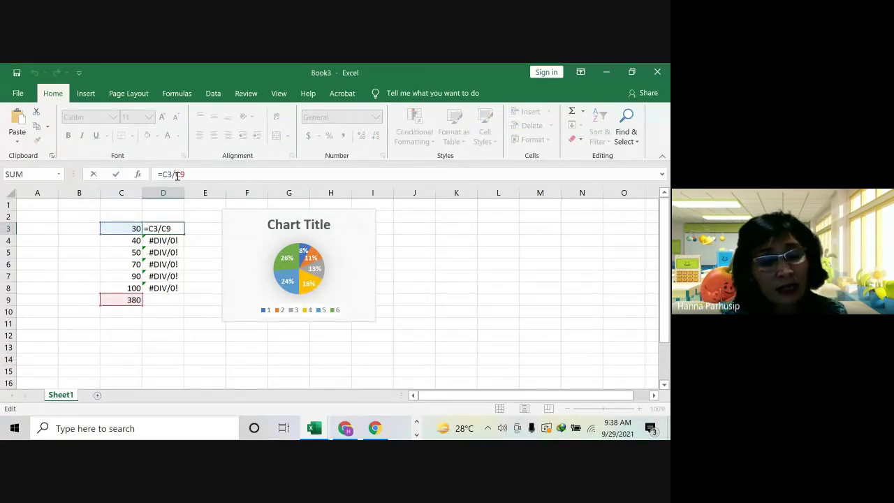
type("$")
key("Right")
type("$")
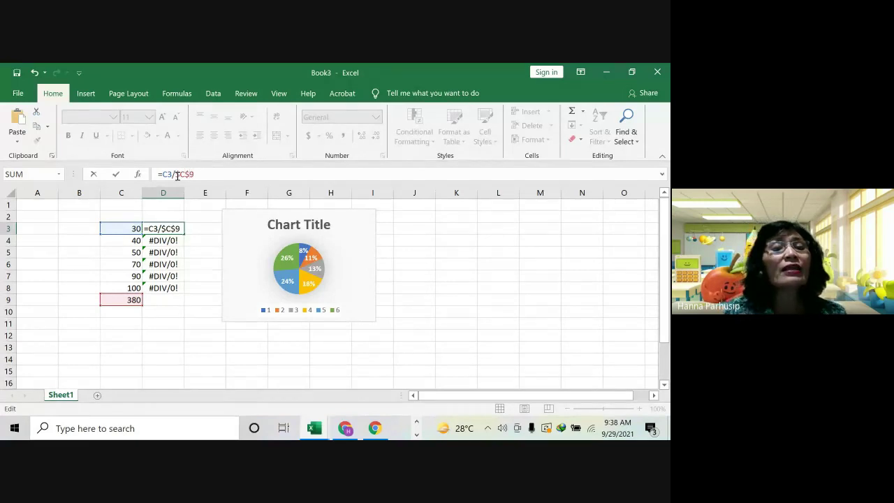
key("ctrl+Return")
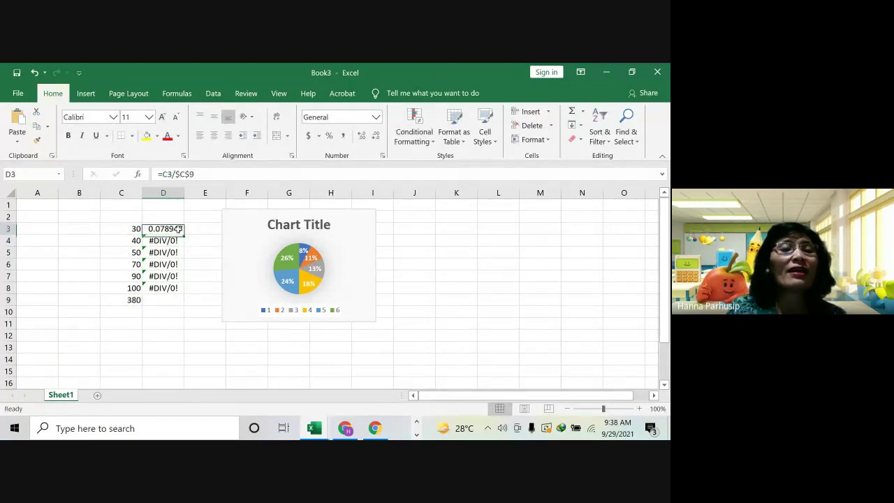
left_click_drag(183, 235, 179, 287)
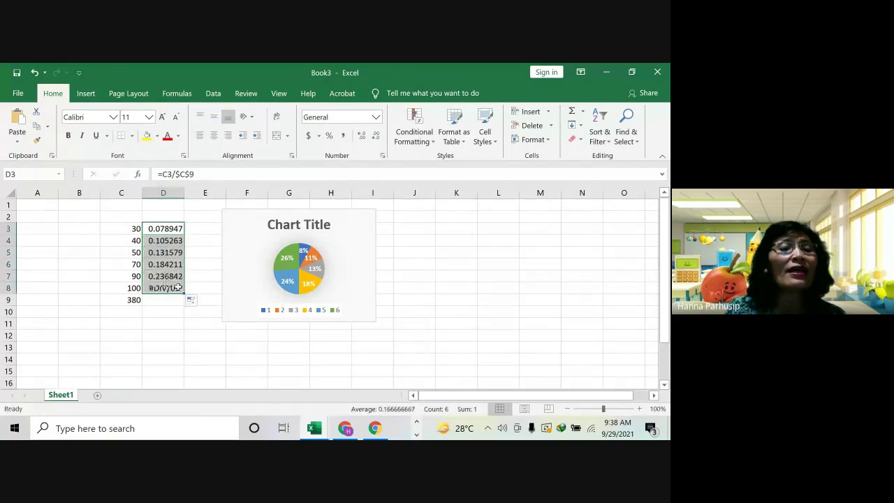
Examine the formulas in D3, D4 and D5, comparing their relative references and the fixed $C$9 with cells C3 and C9
left_click(166, 241)
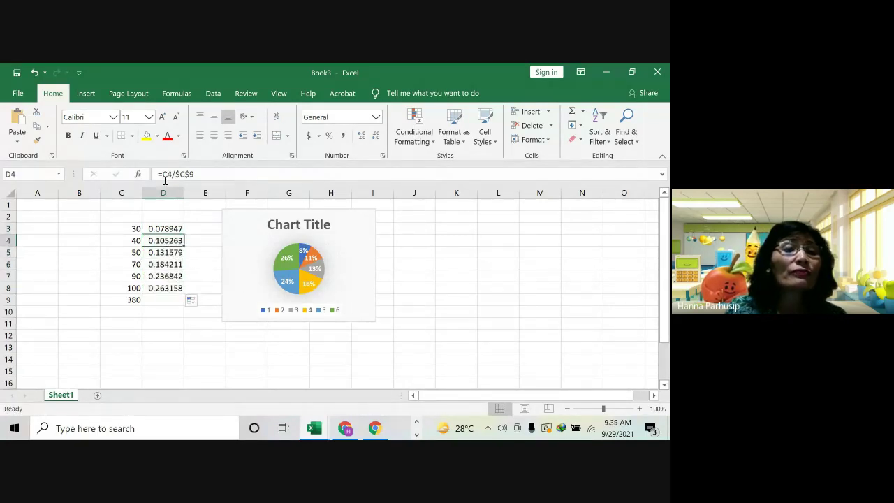
left_click(171, 255)
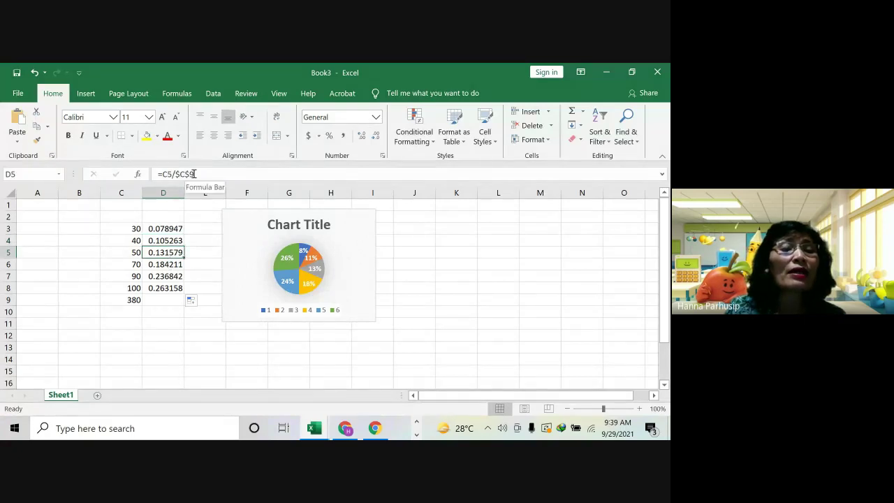
left_click_drag(197, 174, 176, 174)
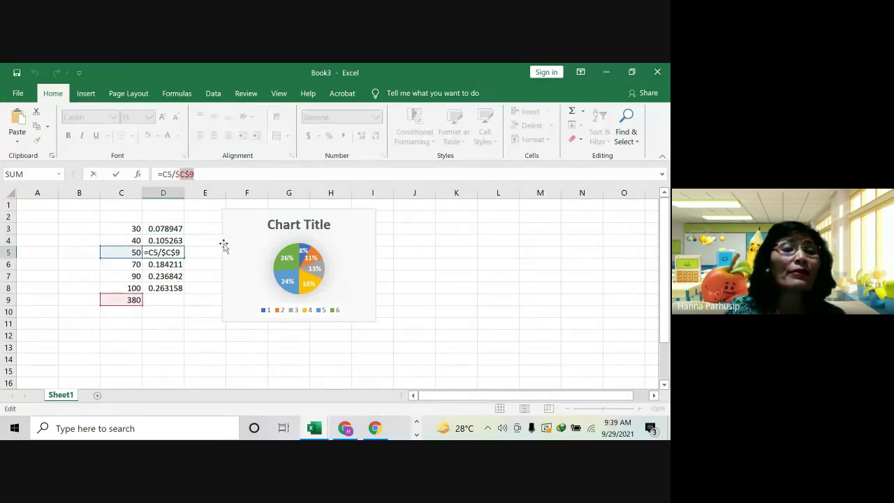
left_click(199, 297)
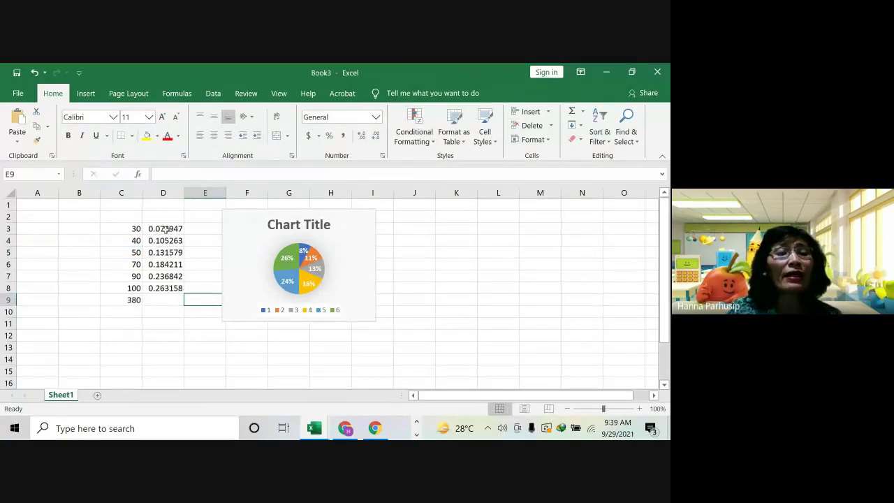
left_click(165, 229)
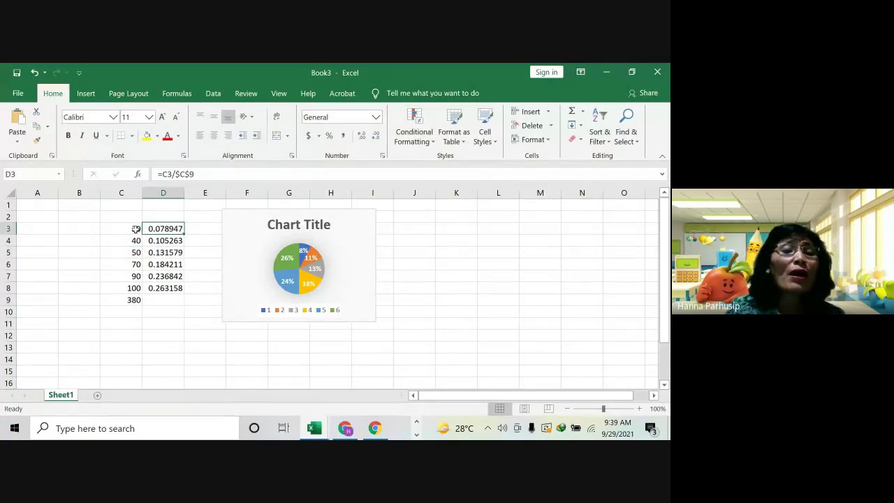
left_click(134, 229)
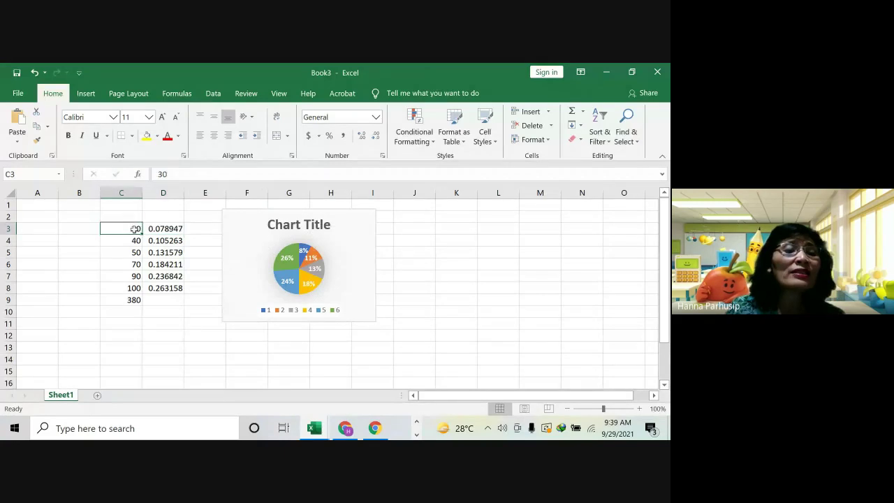
left_click(134, 301)
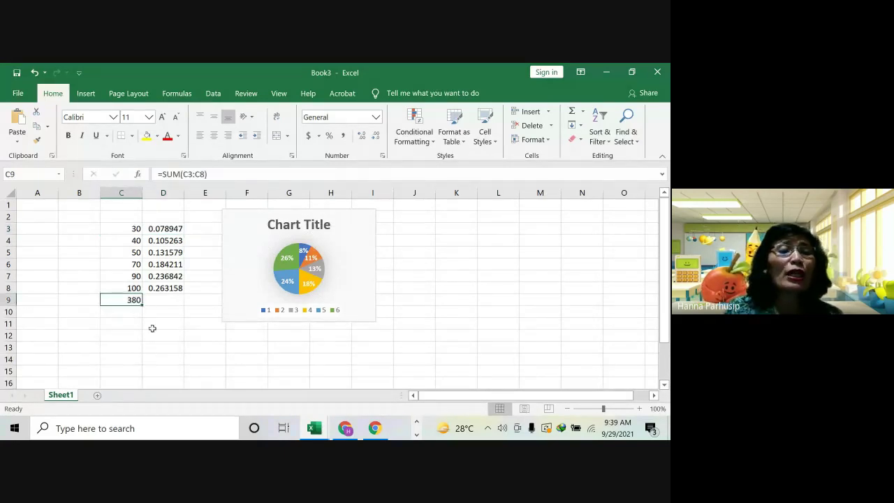
left_click(167, 231)
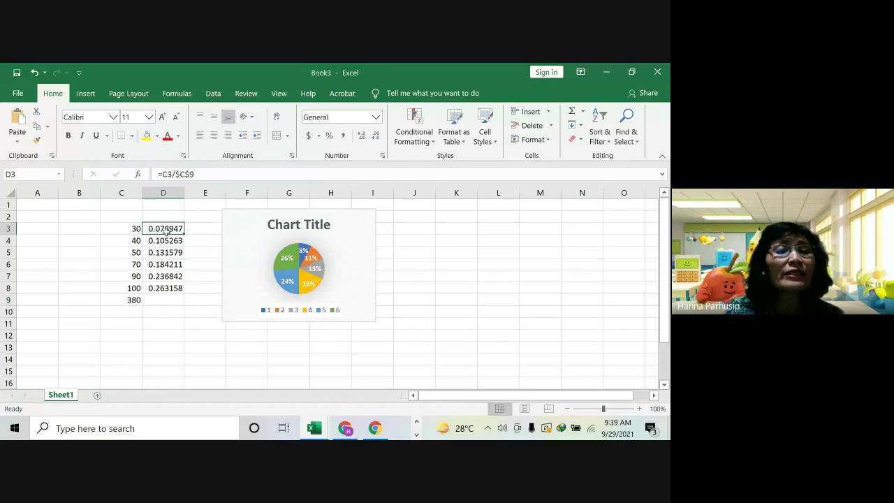
left_click(177, 242)
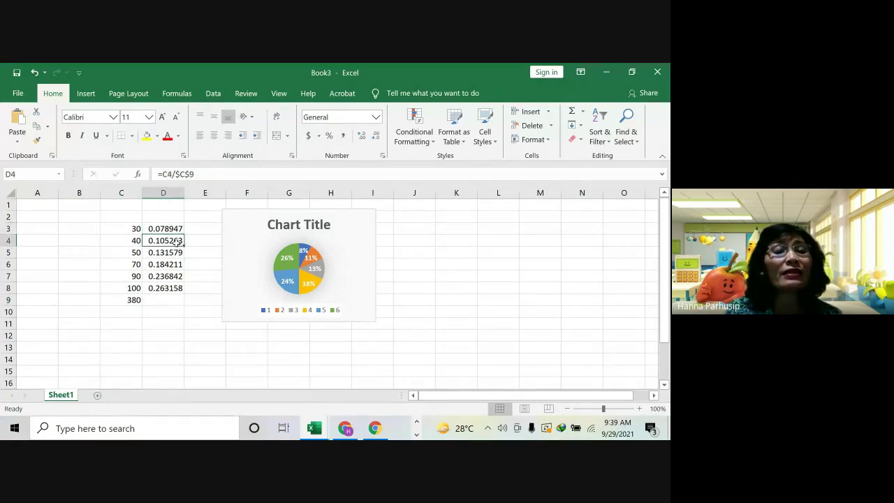
left_click(197, 230)
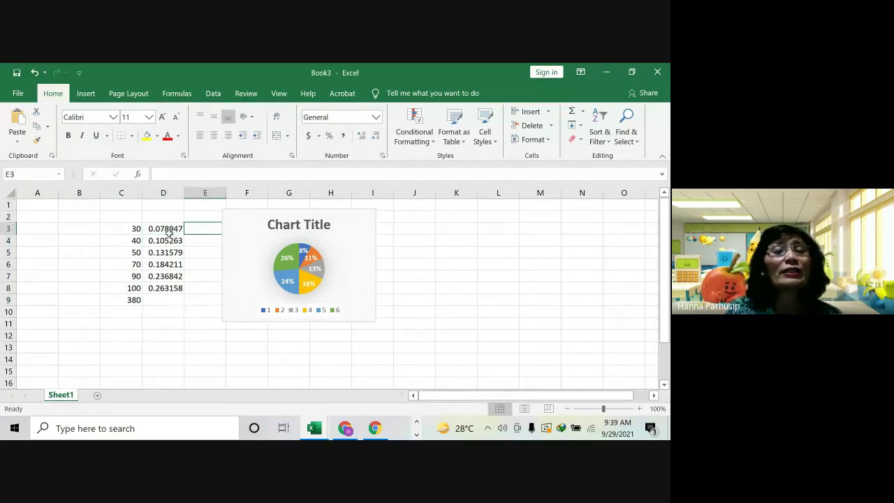
Copy the share values in D3:D8 and paste them into column E starting at E3
left_click(169, 232)
left_click_drag(171, 230, 174, 286)
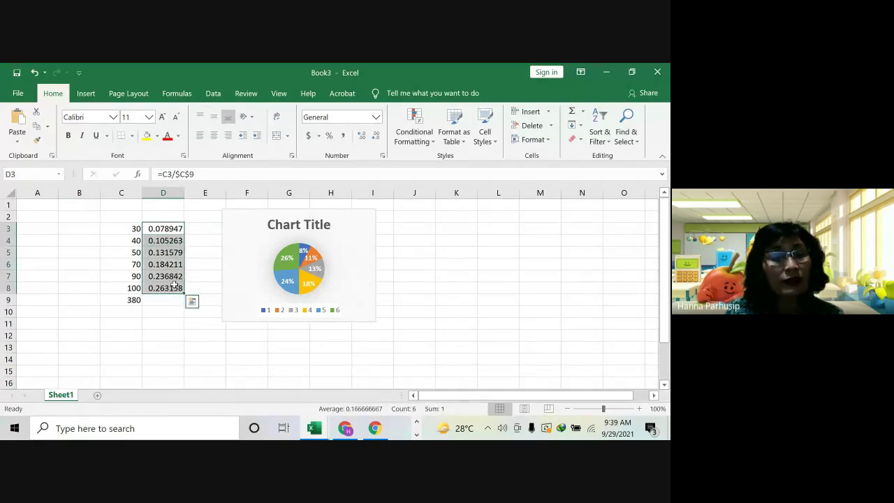
key("ctrl+c")
left_click(207, 230)
key("ctrl+v")
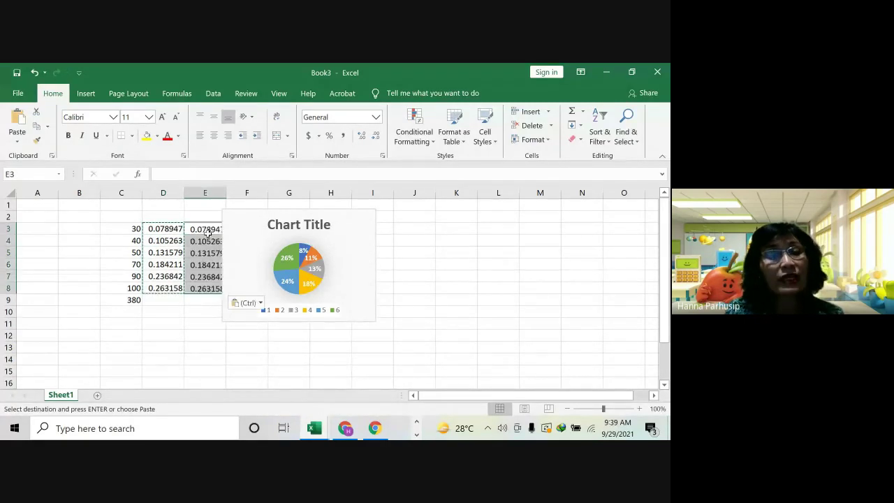
Move the pie chart clear of column E and correct the formula in E3 to =C3/$C$9
left_click_drag(256, 210, 338, 206)
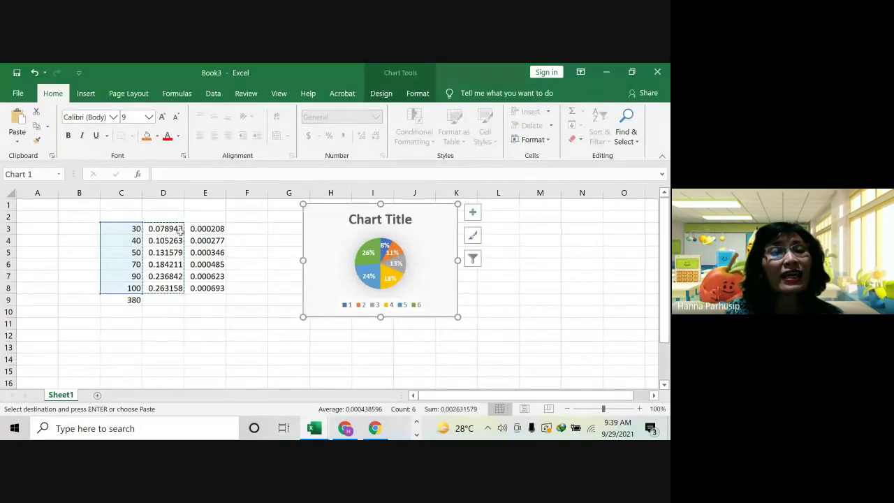
left_click(176, 231)
left_click(198, 229)
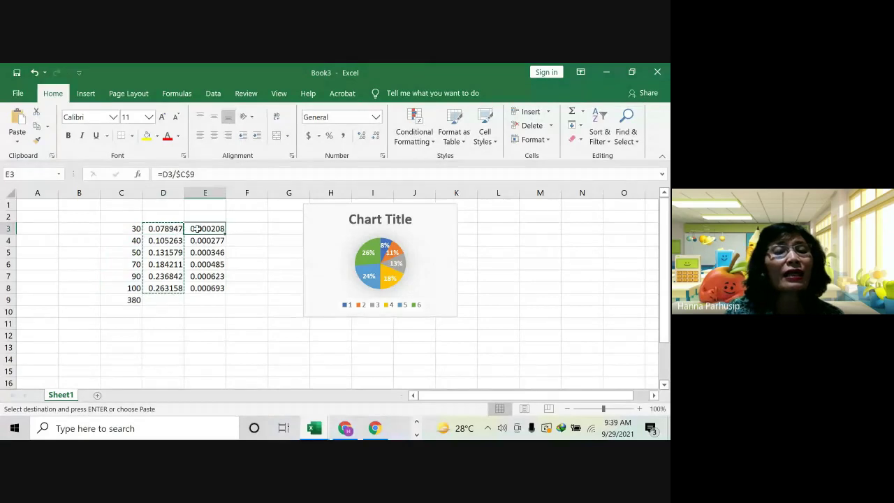
double_click(166, 175)
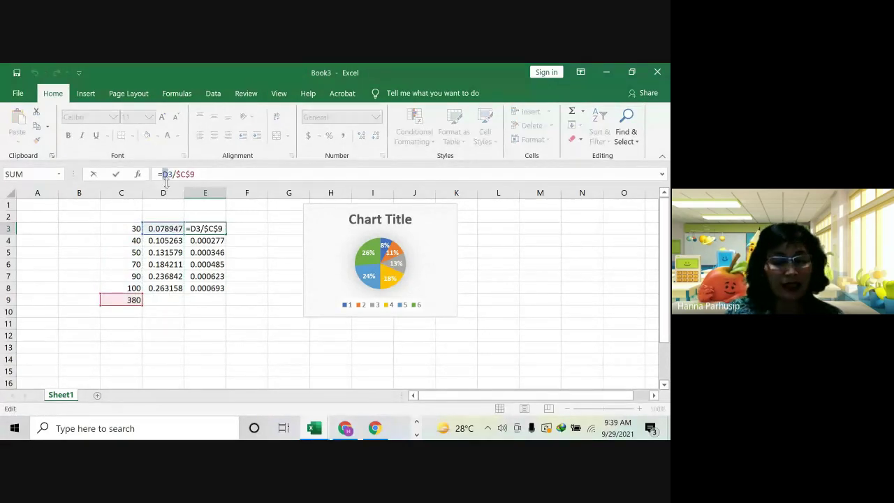
type("C")
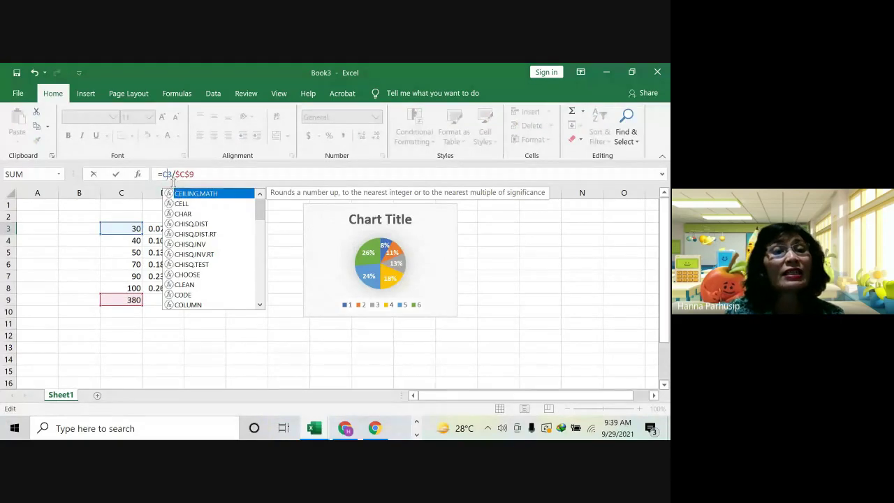
left_click(130, 214)
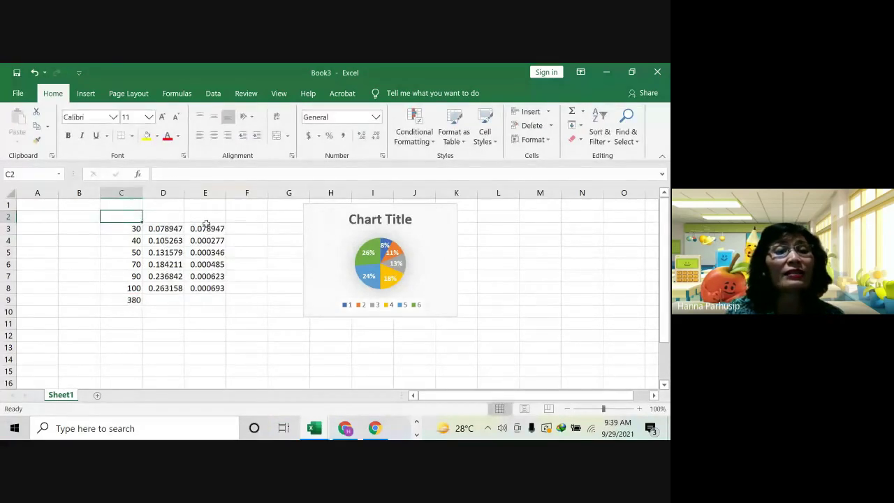
Fill the E3 formula down to E8 and format E3:E8 as Percentage
left_click(208, 229)
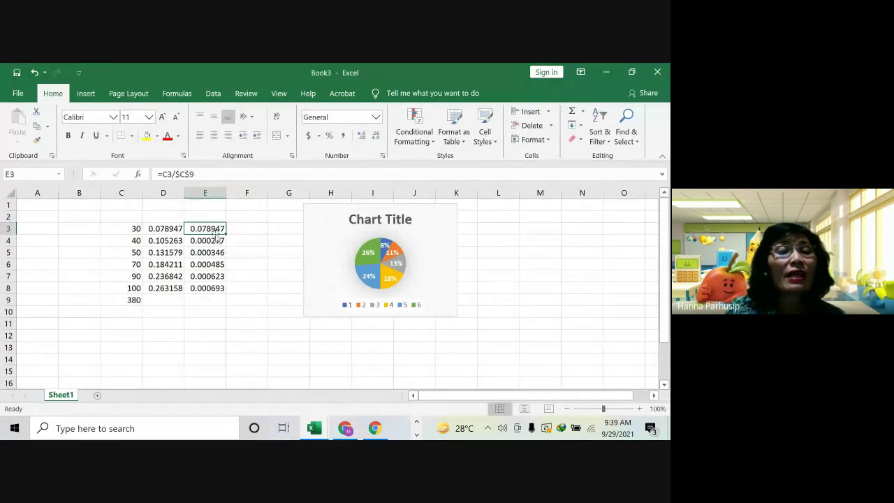
left_click_drag(227, 234, 222, 292)
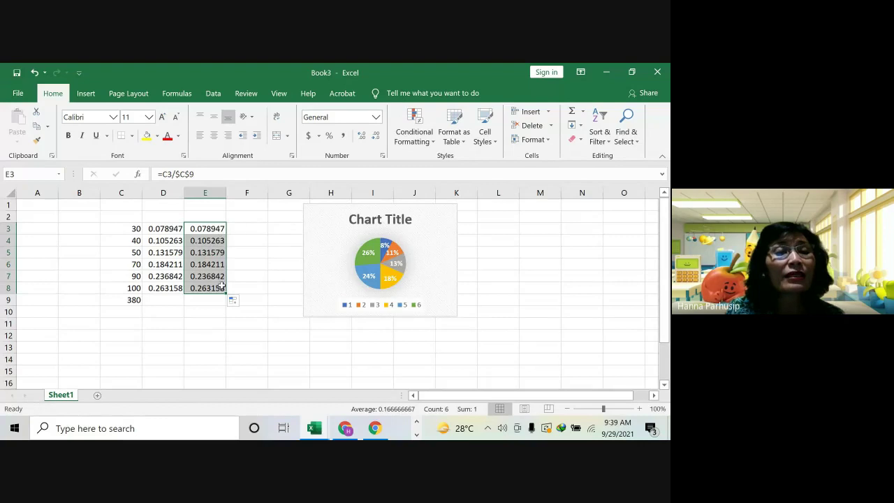
left_click(376, 118)
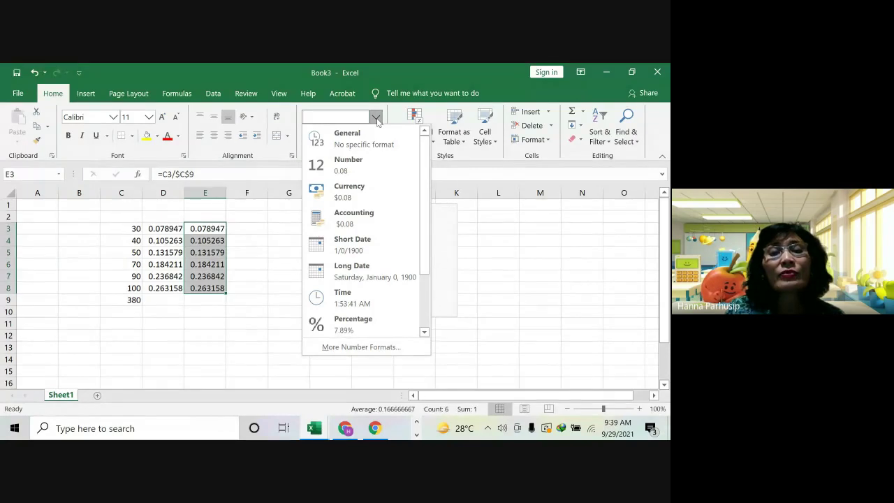
left_click(347, 321)
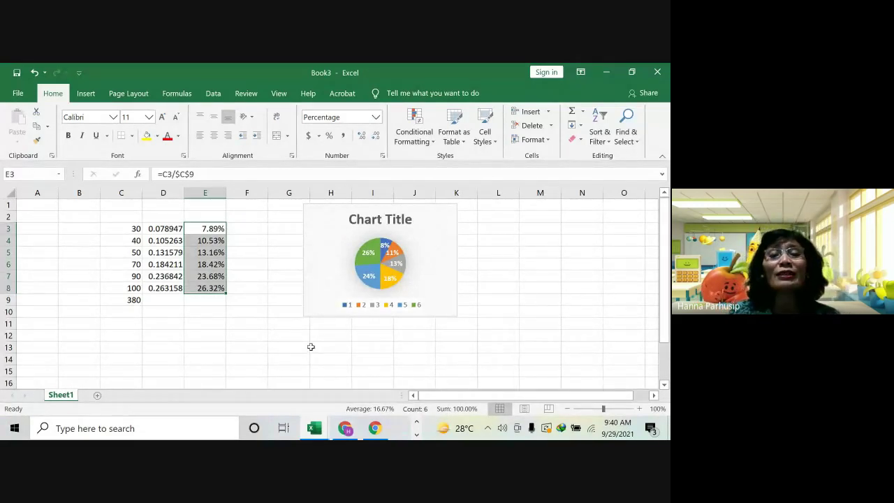
Replace the pie chart's title with "Prosentase" and move the chart closer to the data columns
left_click(363, 222)
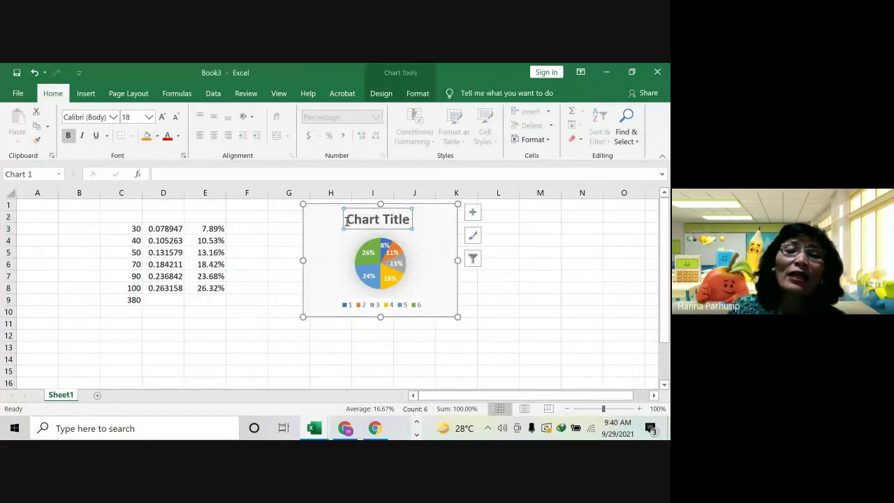
left_click_drag(347, 221, 413, 221)
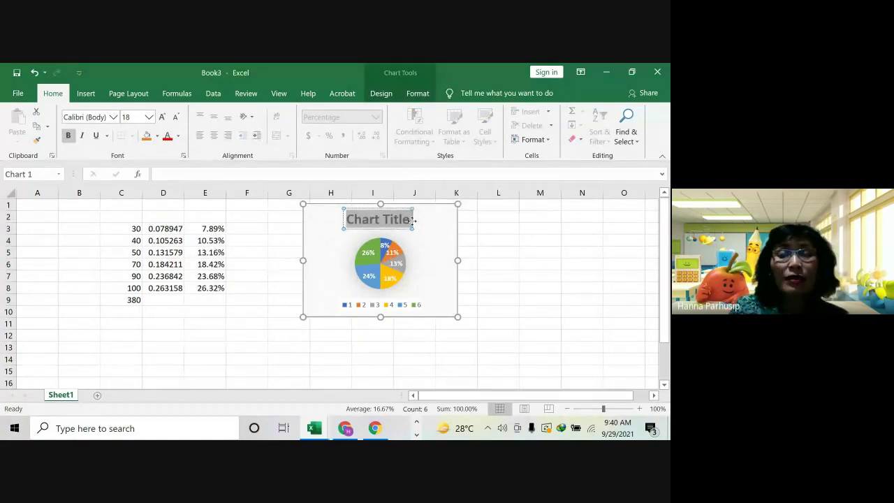
type("Prose")
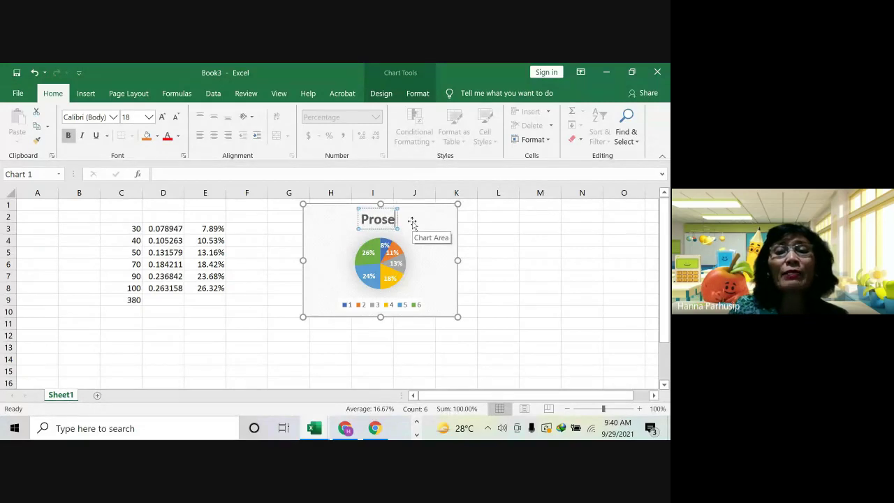
type("ntase")
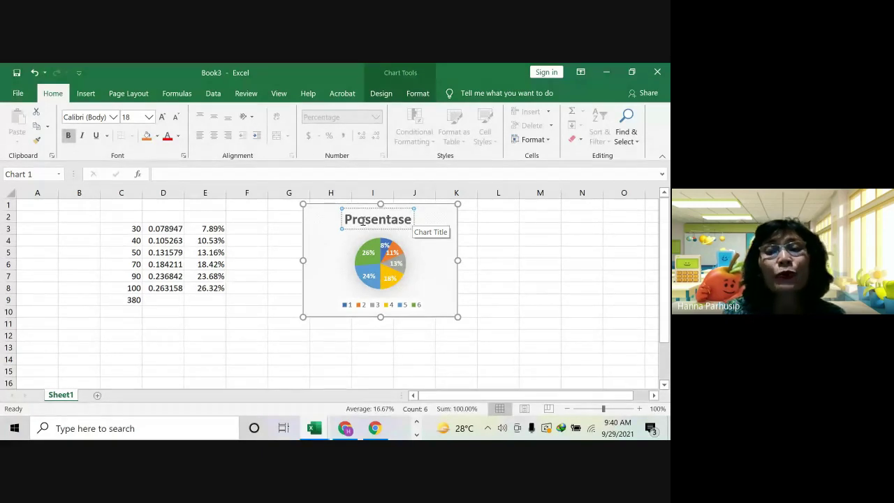
left_click(261, 275)
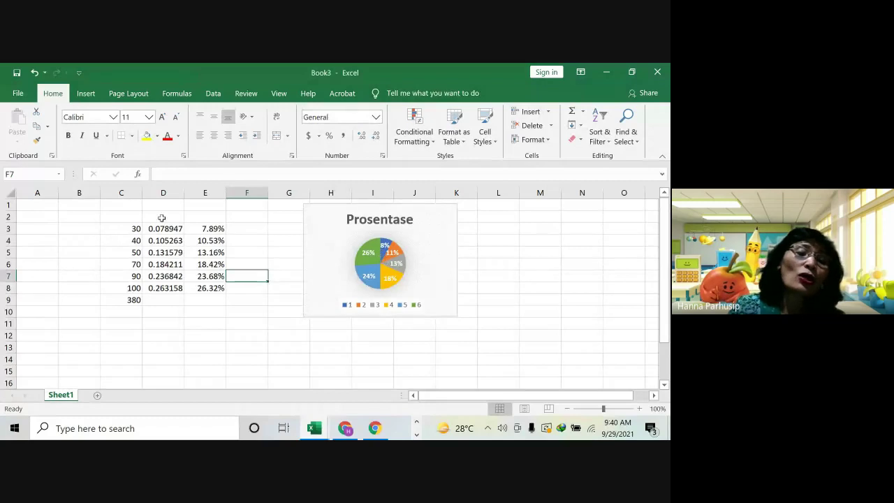
left_click_drag(331, 314, 282, 324)
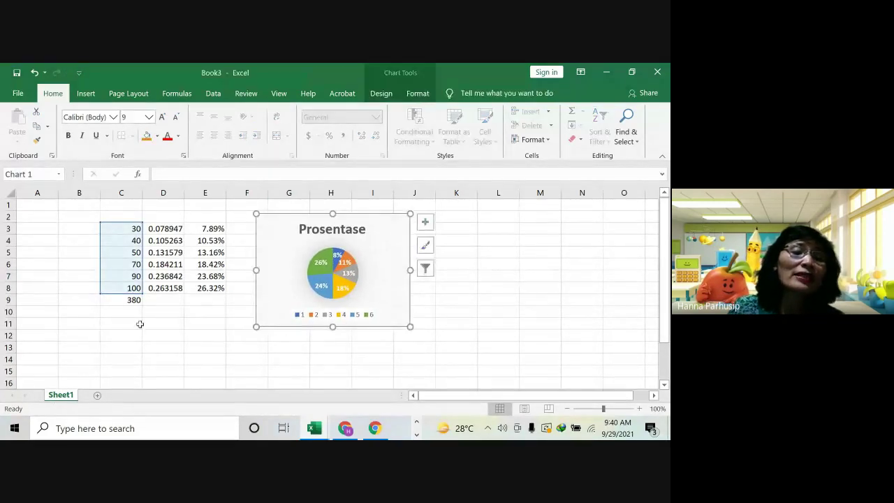
left_click(77, 211)
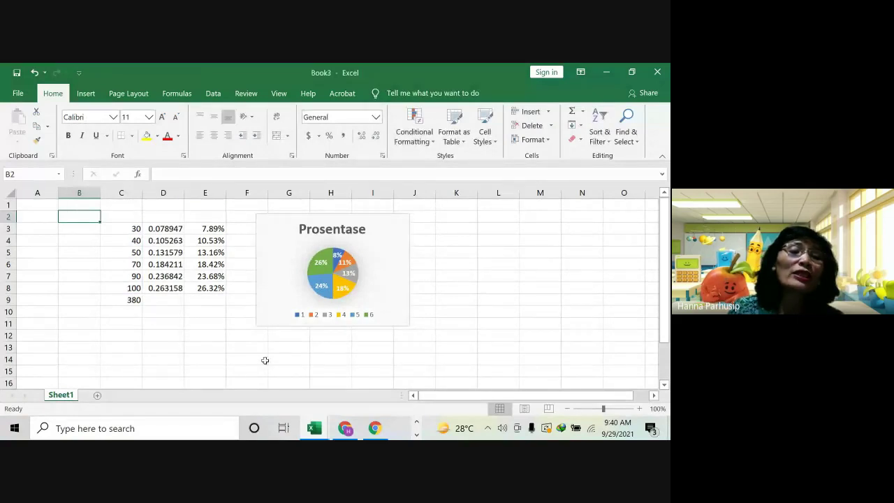
Enter the headers "Desimal" in D2 and "Prosentase" in E2, and select D3 to show its formula
left_click(156, 216)
type("Desimal")
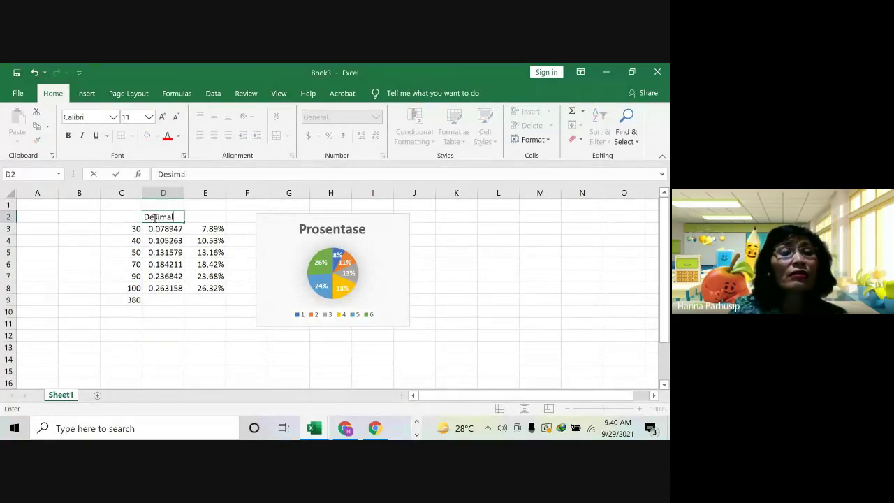
key("Tab")
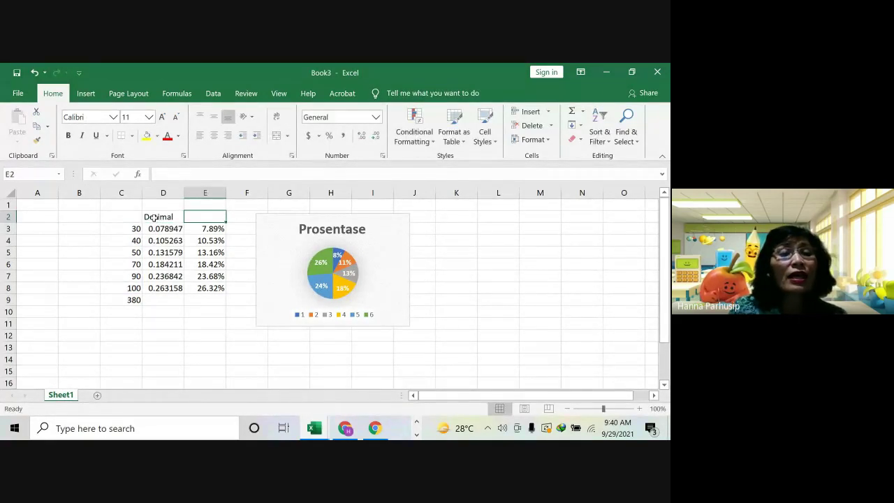
type("Prosentase")
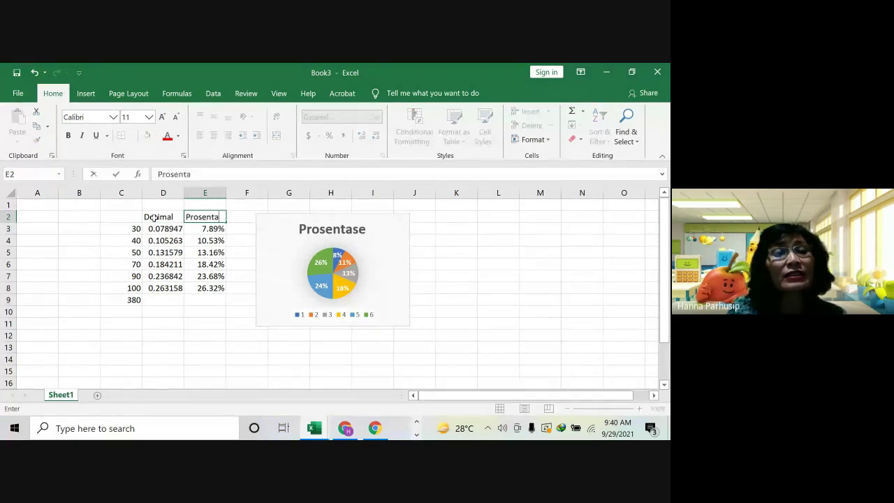
left_click(212, 322)
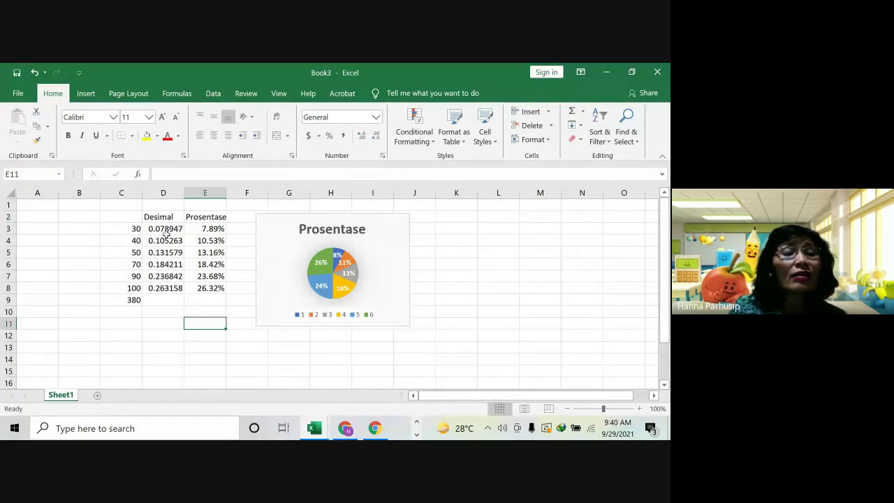
left_click(131, 230)
left_click(151, 231)
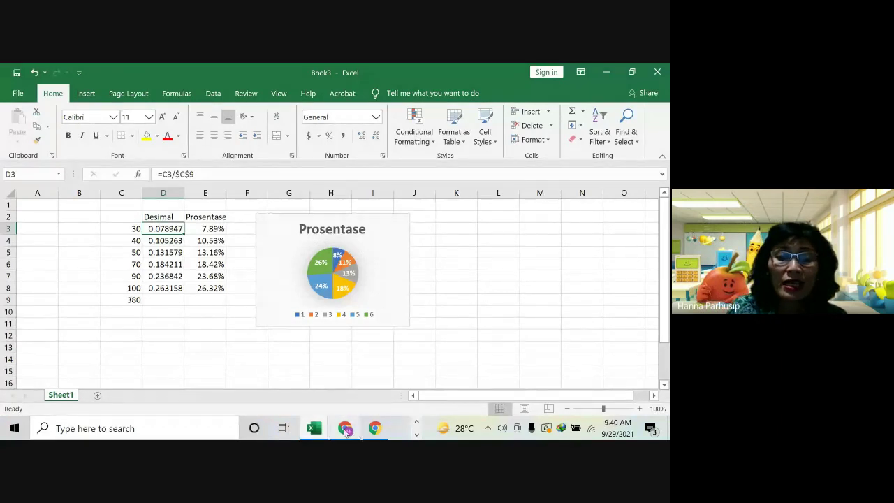
Switch to the PowerPoint presentation and insert a Blank-layout slide after slide 20
left_click(418, 423)
left_click(392, 432)
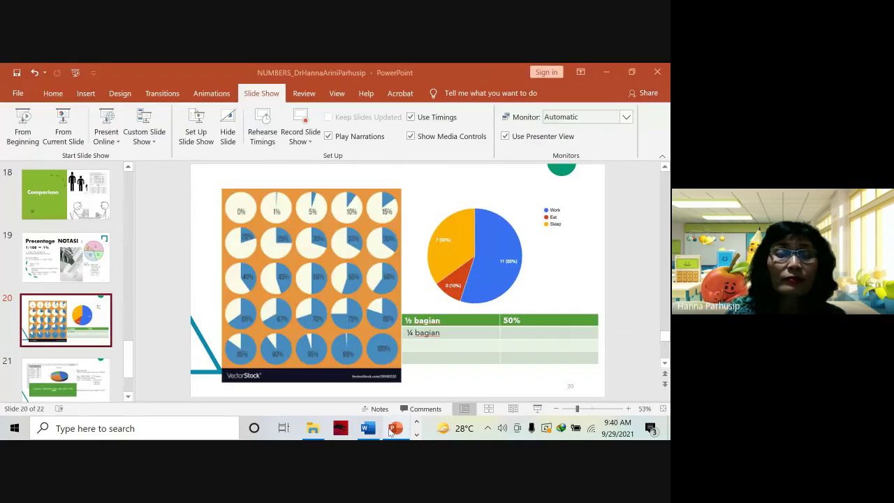
left_click(81, 352)
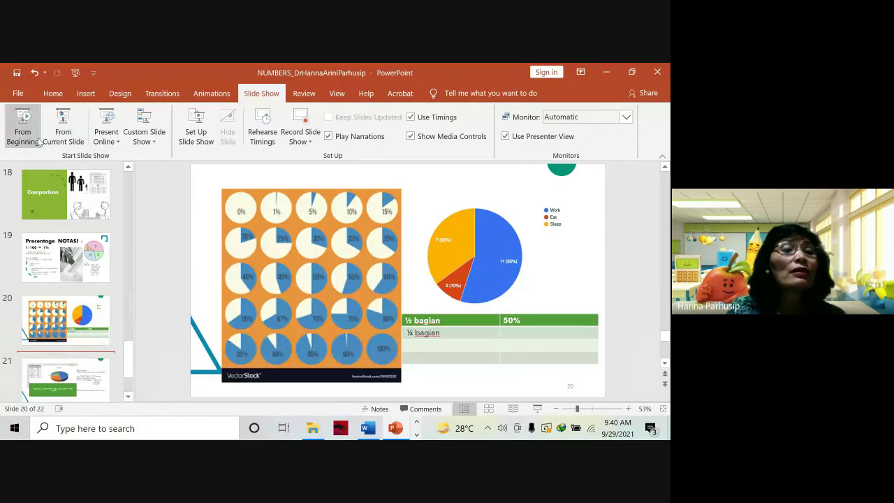
left_click(86, 93)
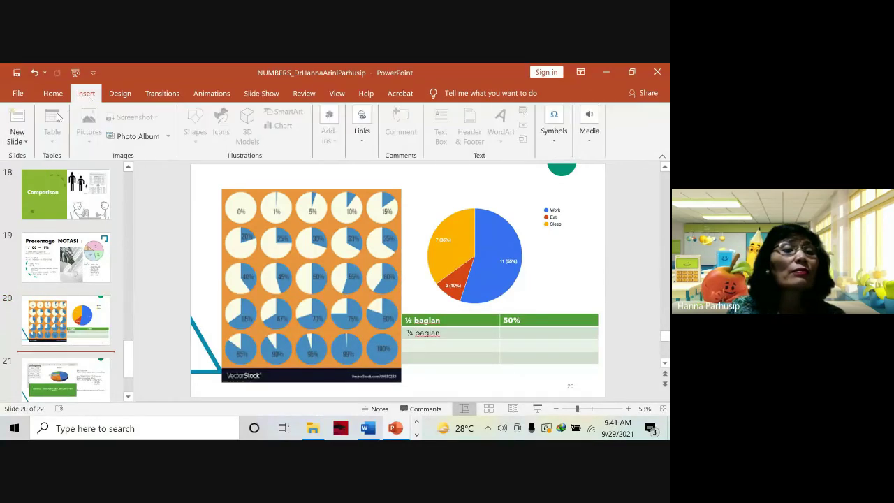
left_click(16, 136)
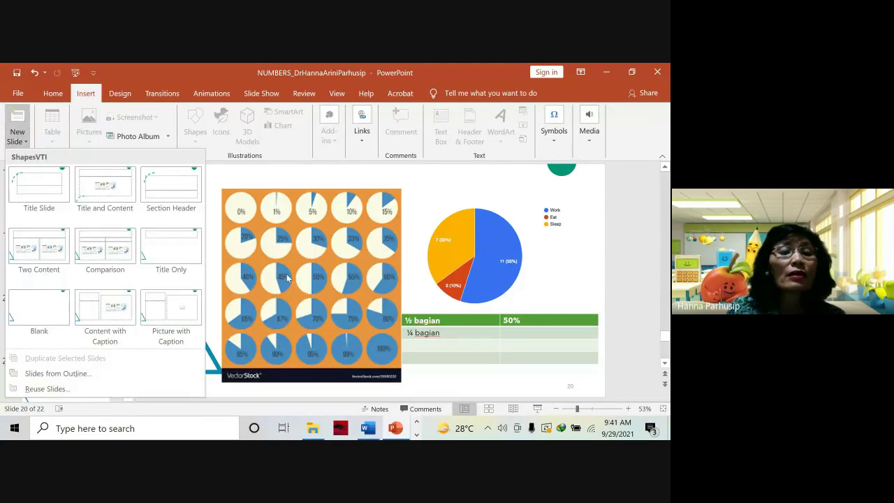
left_click(61, 304)
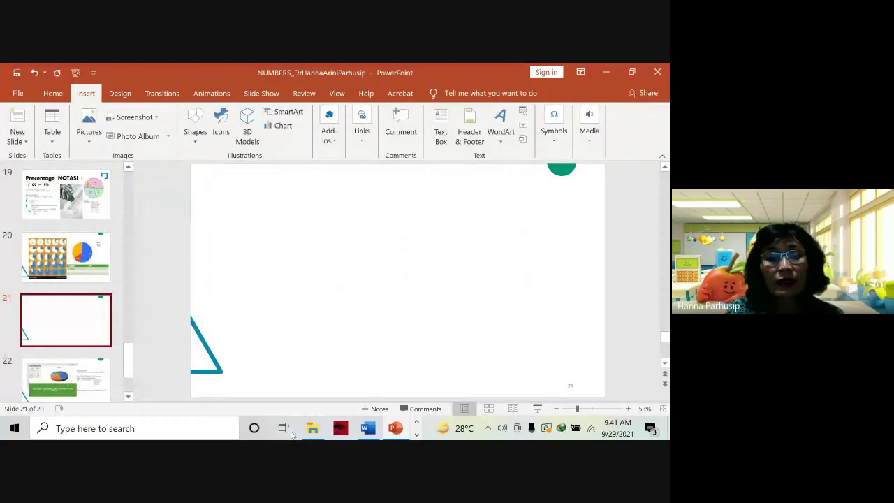
Open Paint, paste the captured screenshot of the worksheet, and maximize the window
left_click(183, 433)
type("Pai")
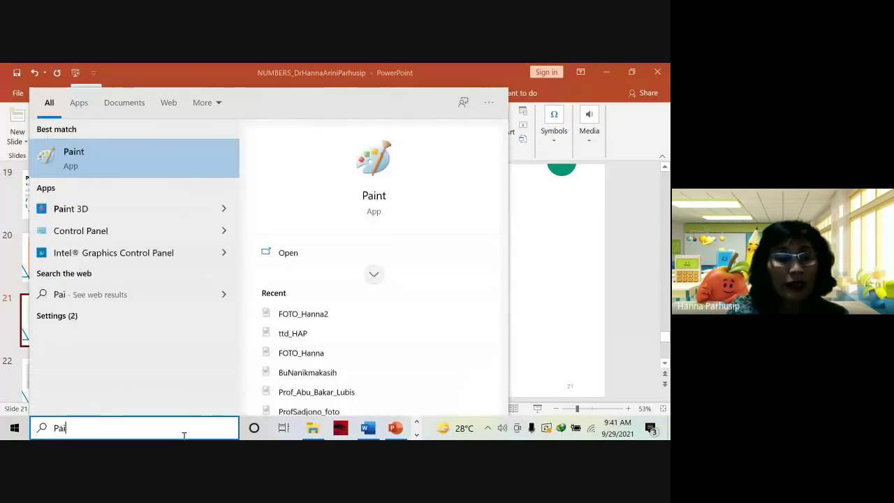
type("nt")
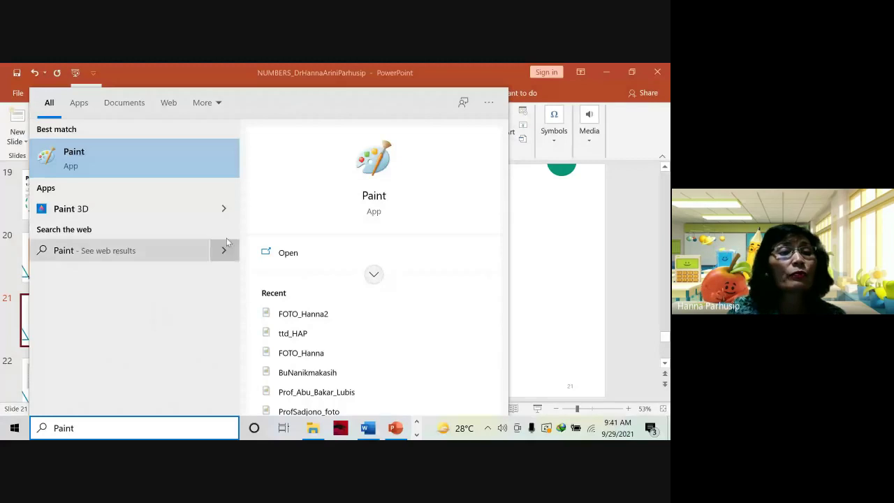
left_click(169, 180)
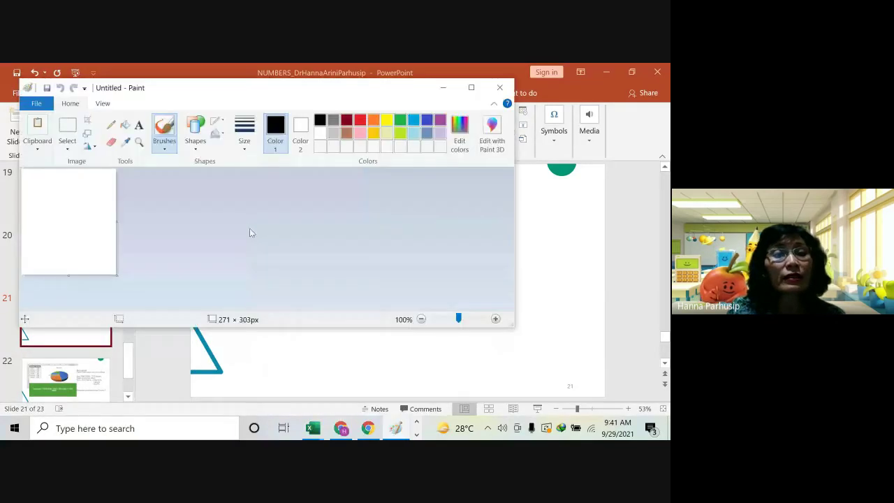
key("ctrl+v")
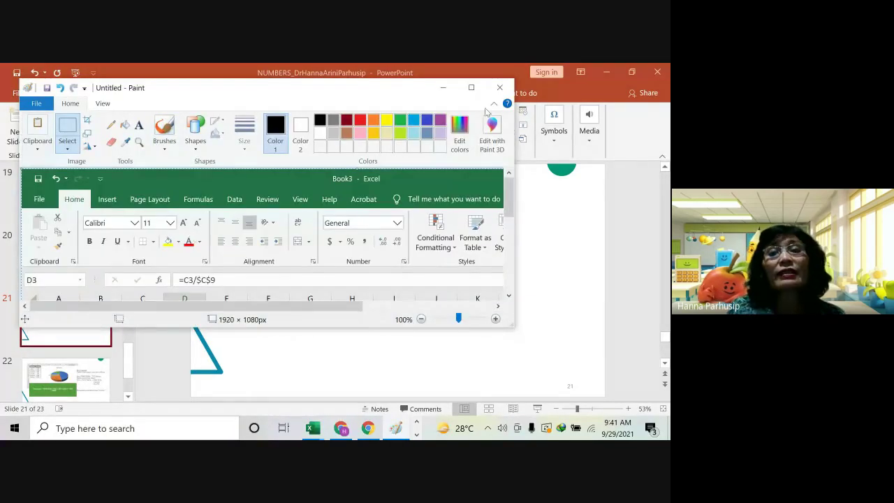
left_click(471, 88)
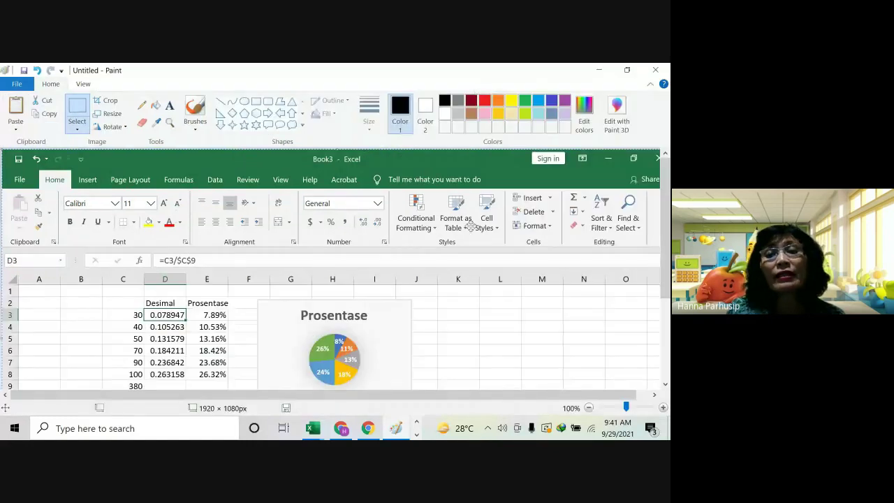
Cut a region of about 1054 × 582 px containing the formula, table and pie chart out of the screenshot
scroll(487, 160, "down", 2)
left_click_drag(487, 159, 481, 167)
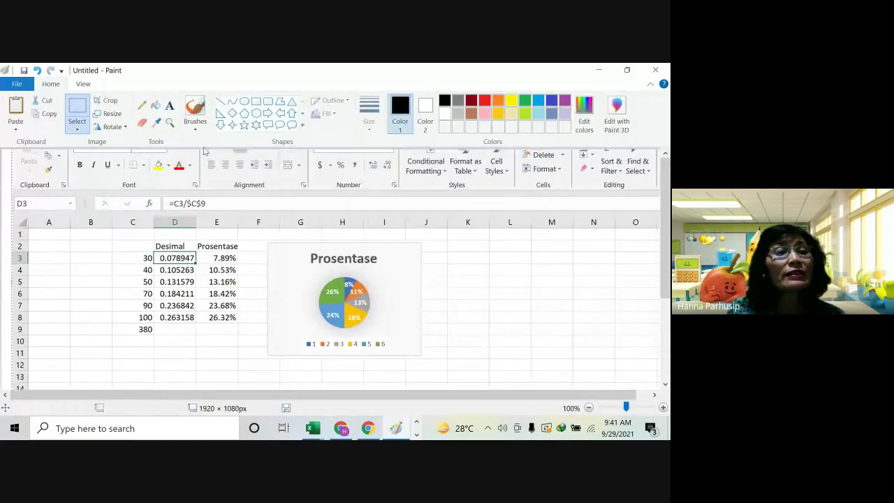
left_click(77, 108)
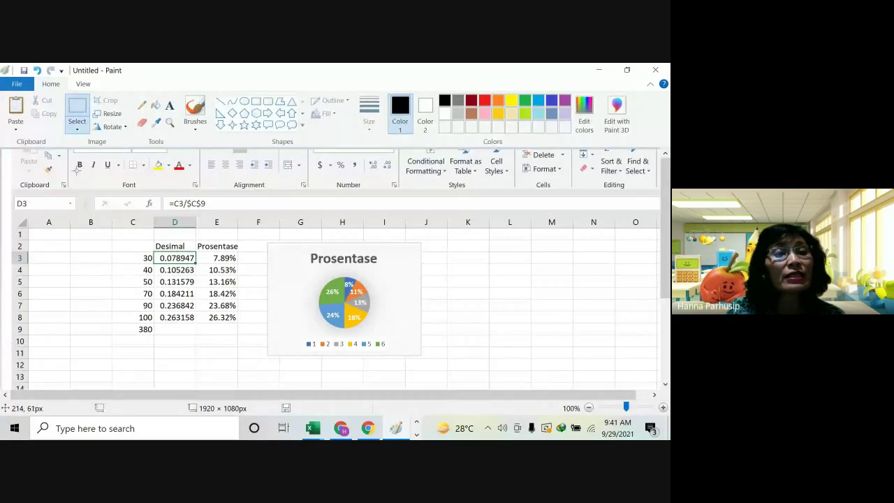
left_click_drag(77, 171, 444, 373)
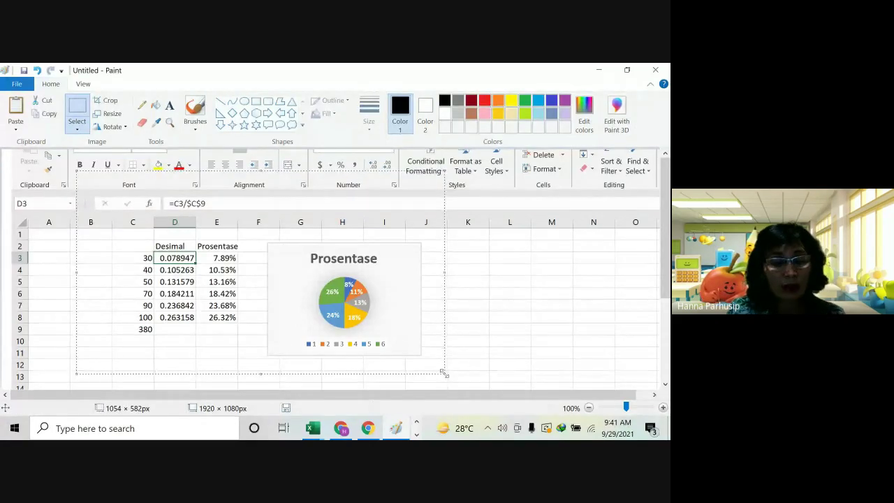
key("Delete")
Return to PowerPoint and paste the cut worksheet picture onto the blank slide 21
left_click(351, 431)
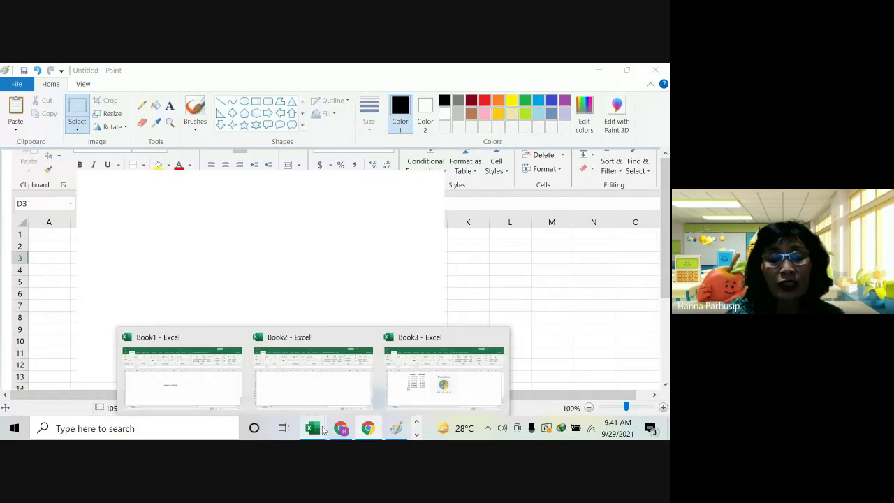
left_click(417, 422)
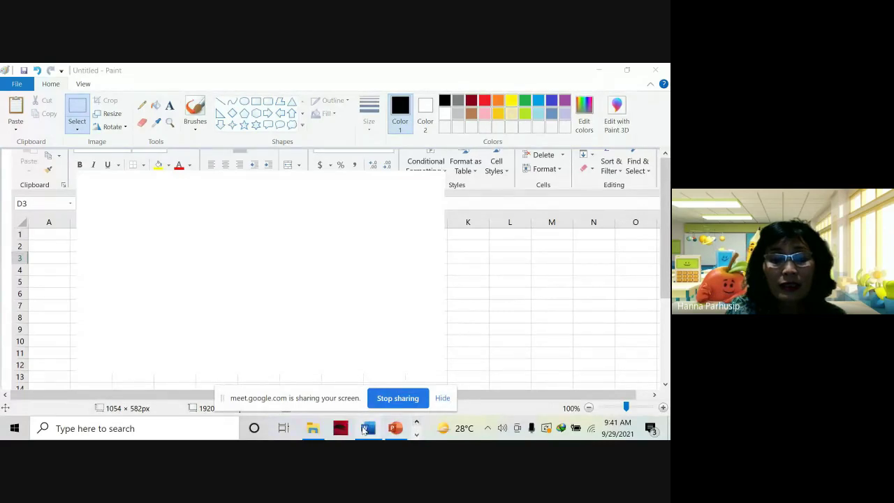
left_click(393, 428)
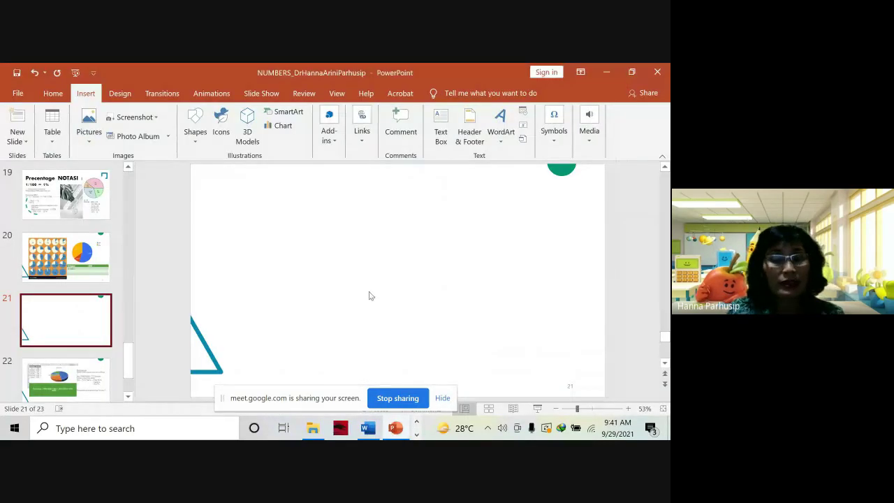
key("ctrl+v")
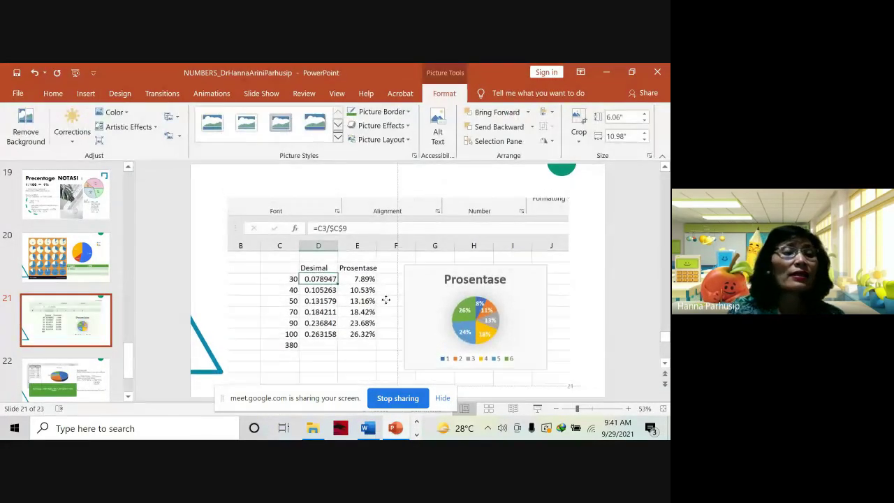
left_click(200, 179)
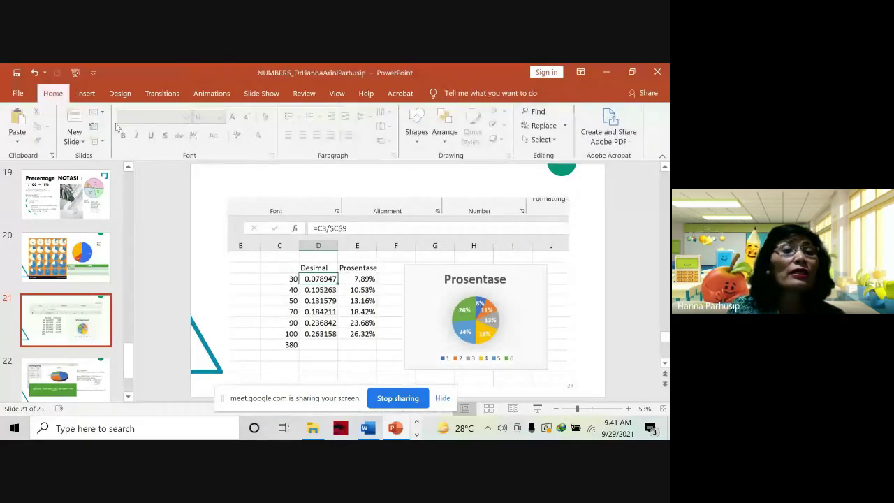